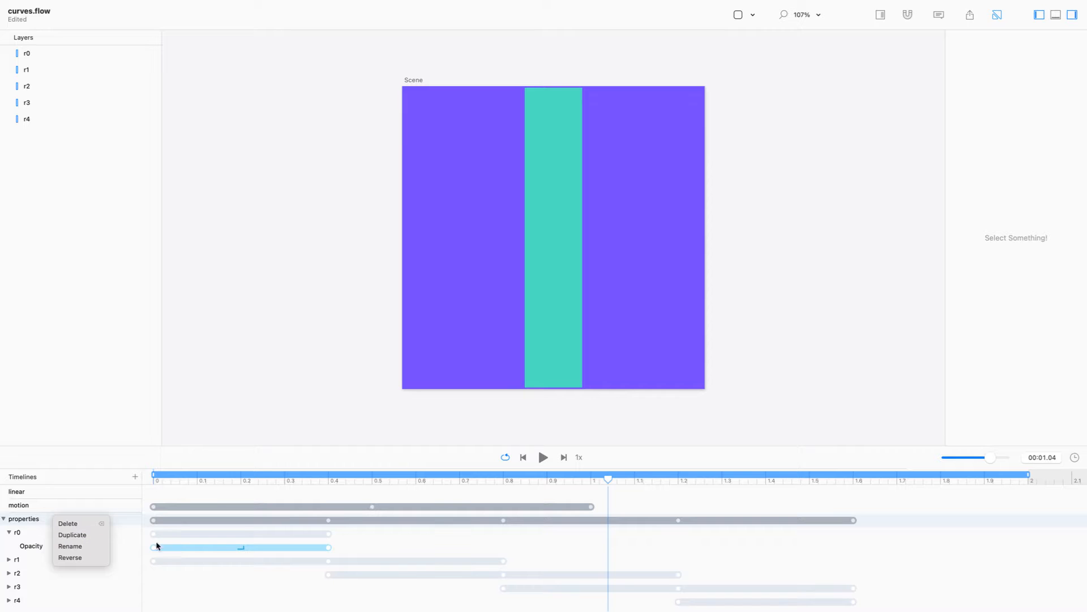
Duplicate the properties timeline and expand the copy to show its layers
click(63, 426)
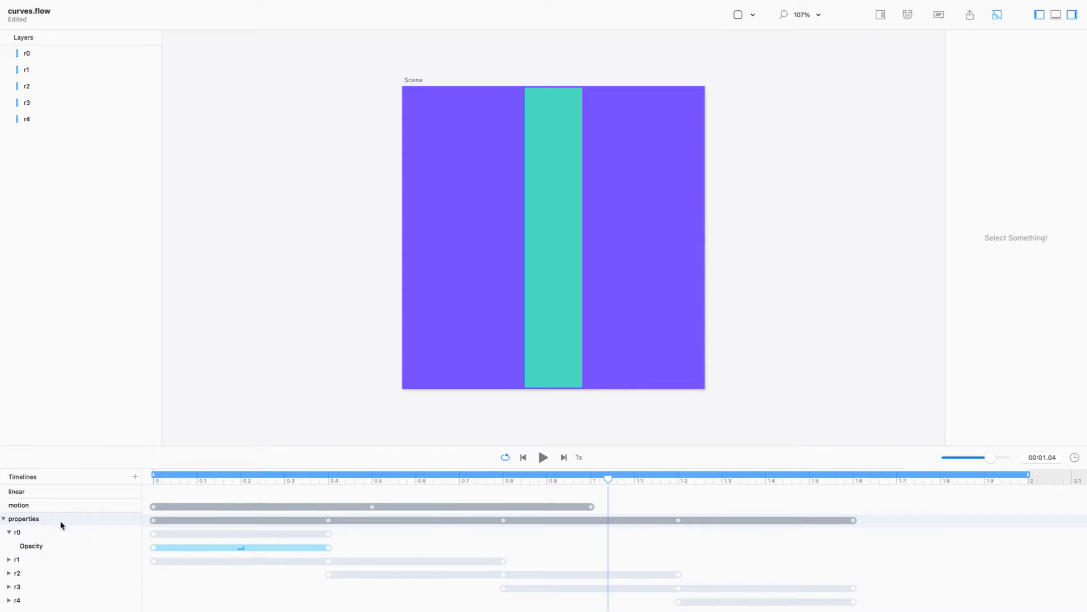
right_click(64, 515)
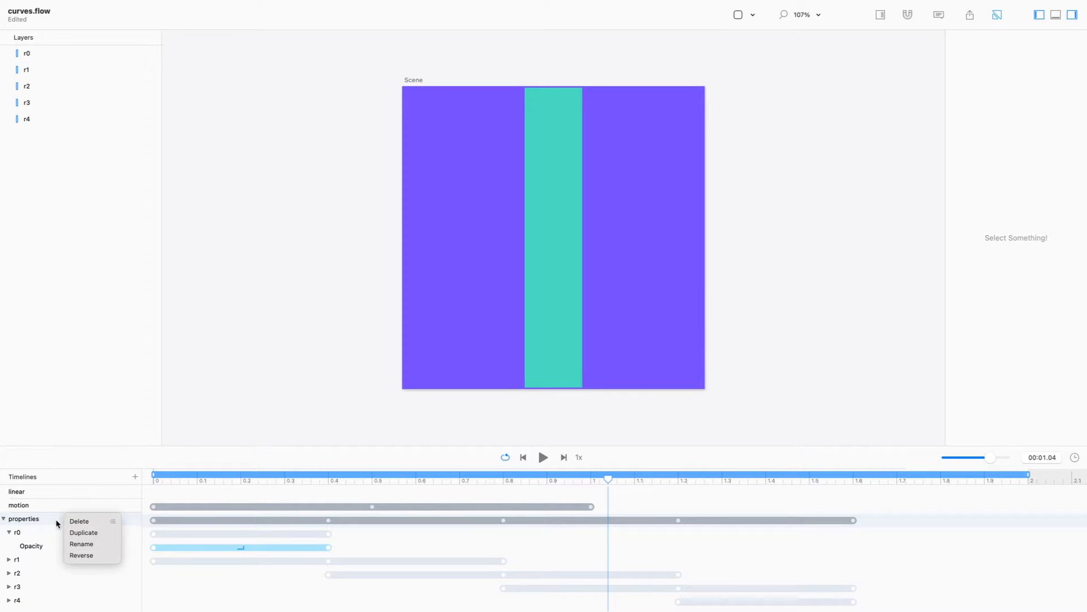
click(103, 533)
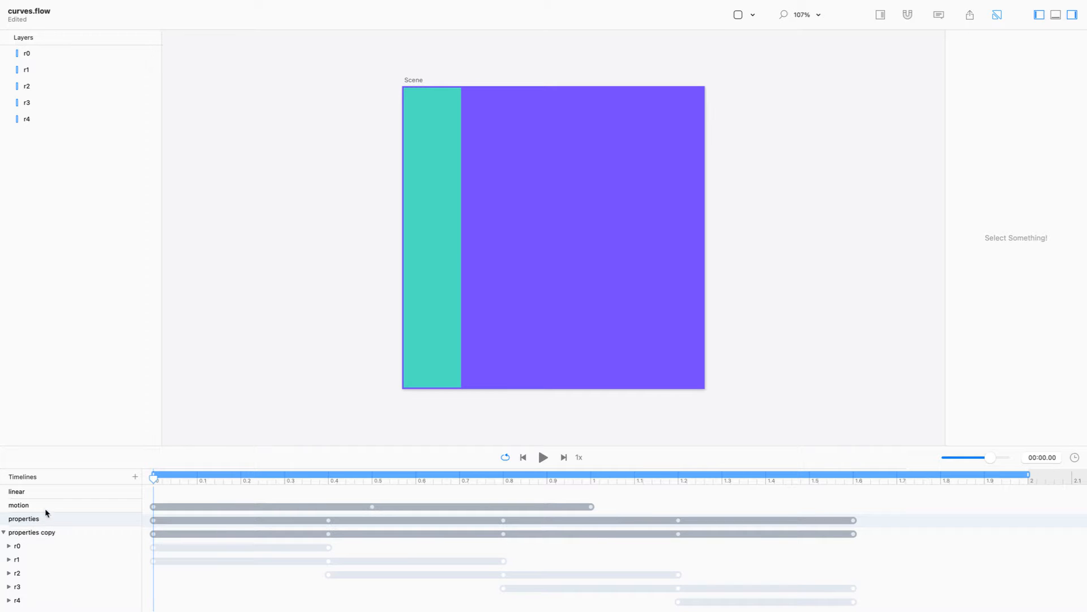
click(5, 532)
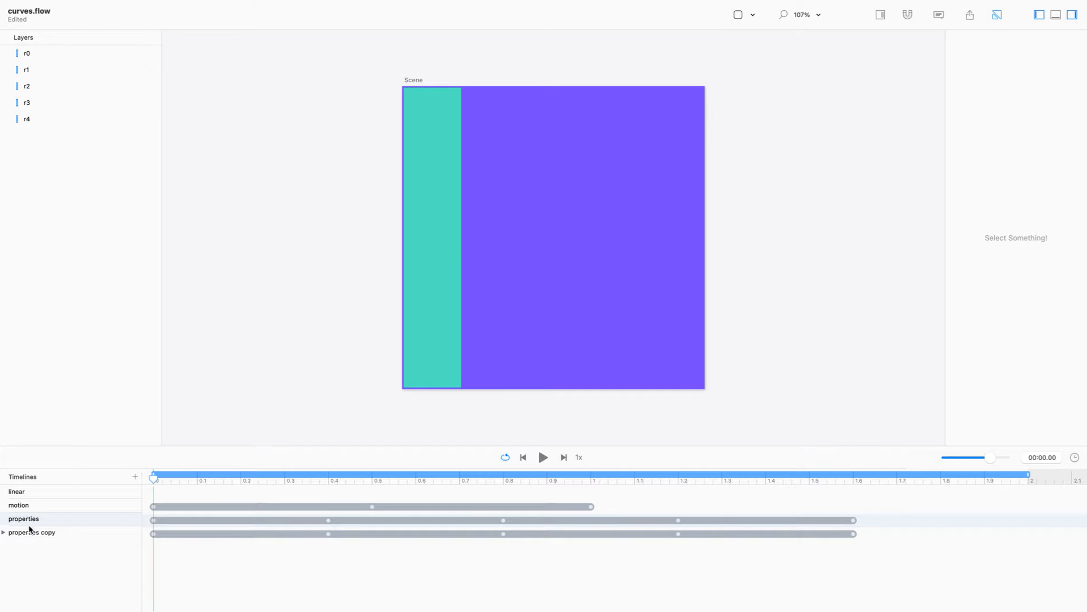
click(3, 533)
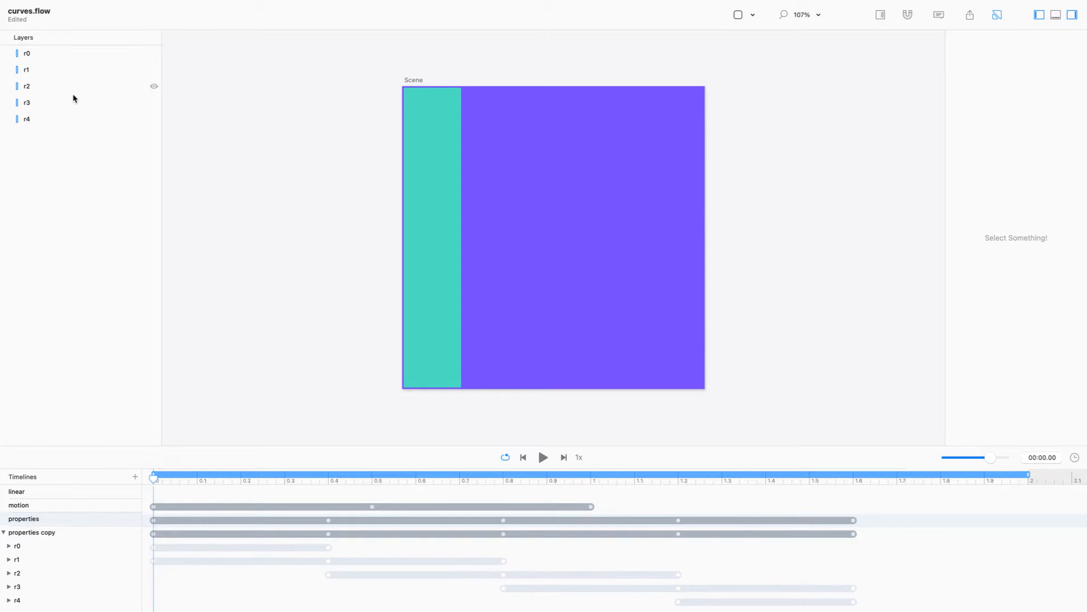
Delete layers r1 to r4 from the duplicated timeline, keeping only r0
click(59, 118)
shift+click(35, 67)
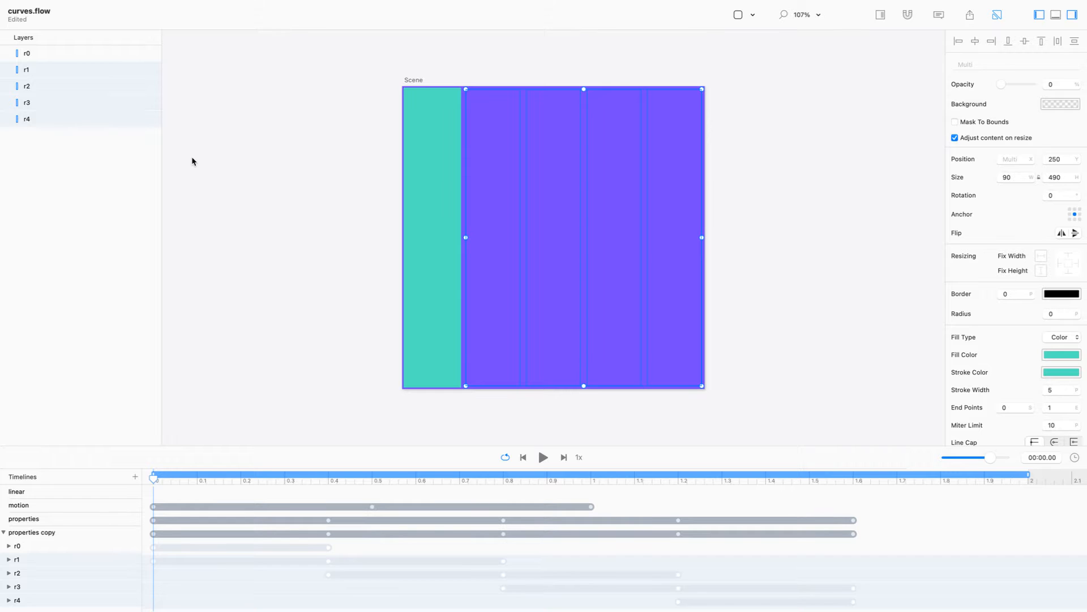
key(BackSpace)
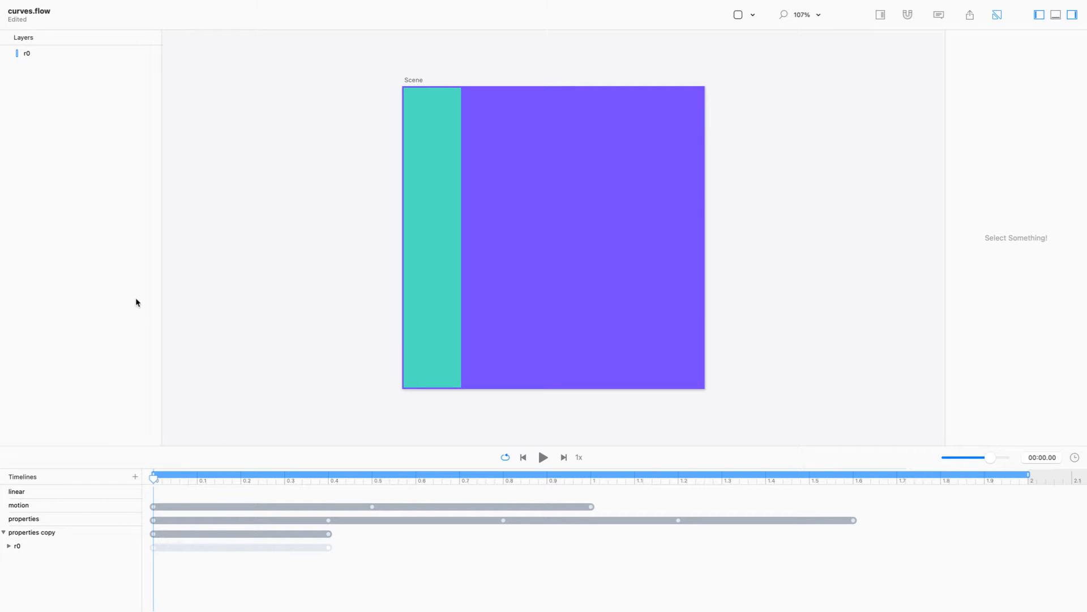
Delete the Opacity keyframes of r0 in the duplicated timeline
click(9, 545)
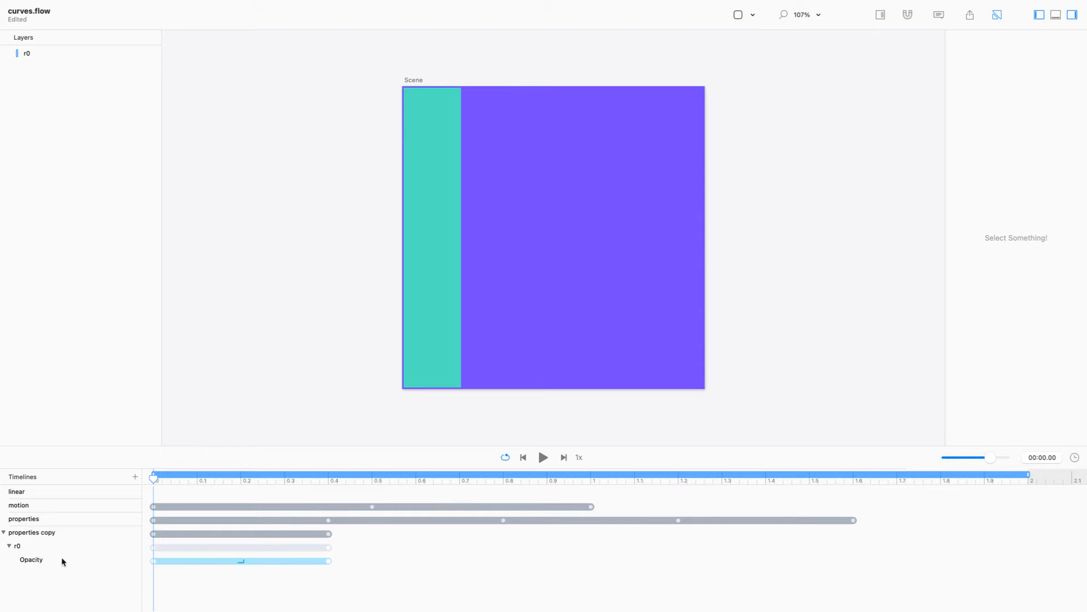
drag(344, 551, 310, 572)
key(BackSpace)
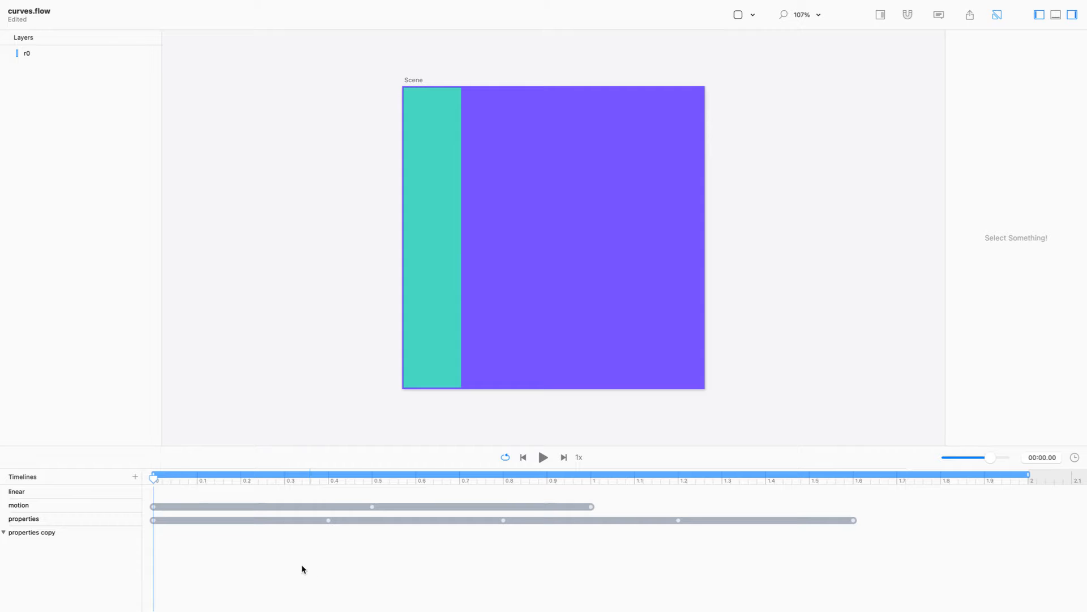
Rename the duplicated timeline propertiesSingleLayer
click(50, 535)
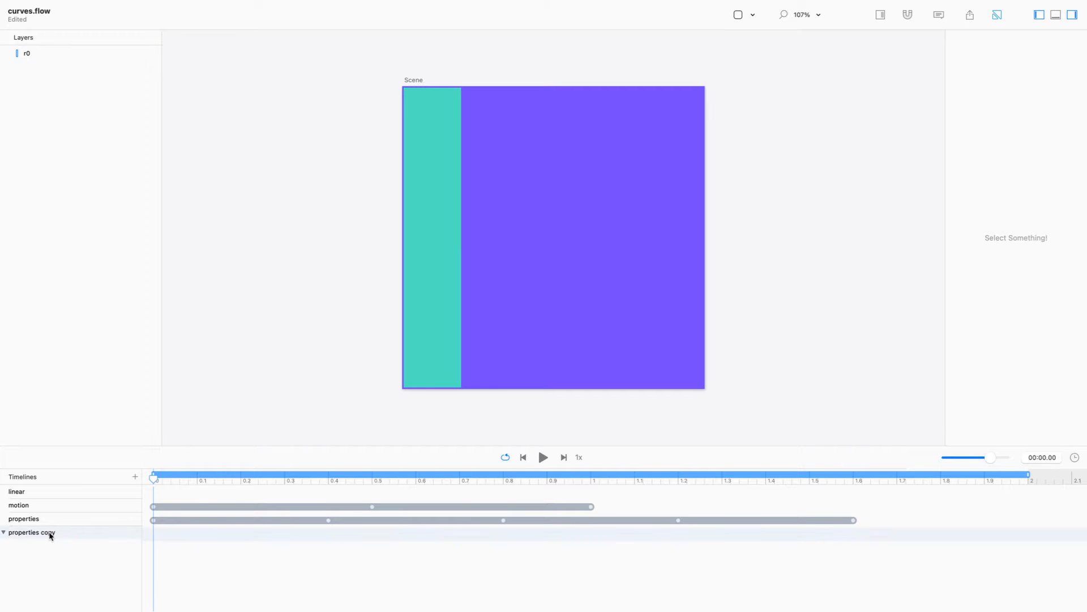
double_click(50, 532)
key(Right)
key(shift+Left)
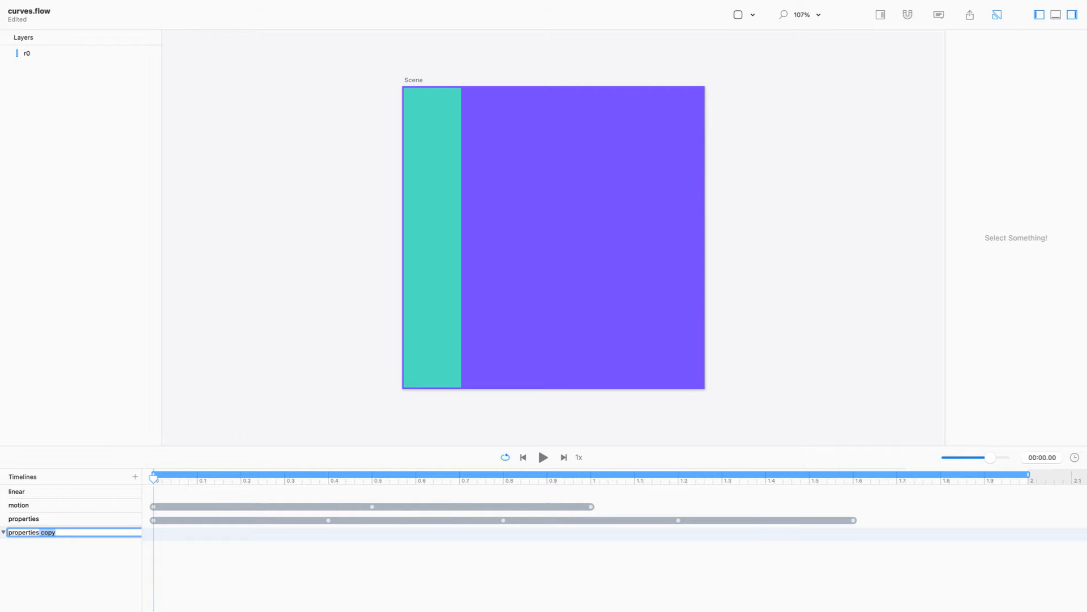
text(SingleLayer)
key(Return)
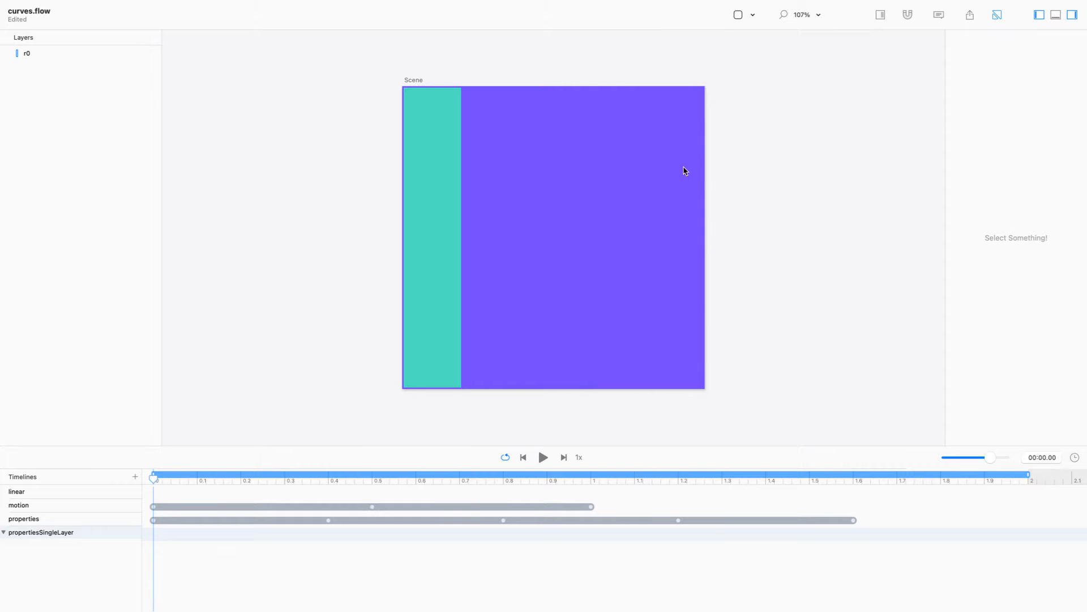
Play back the original properties timeline to review its animation, and collapse its layer list
click(66, 519)
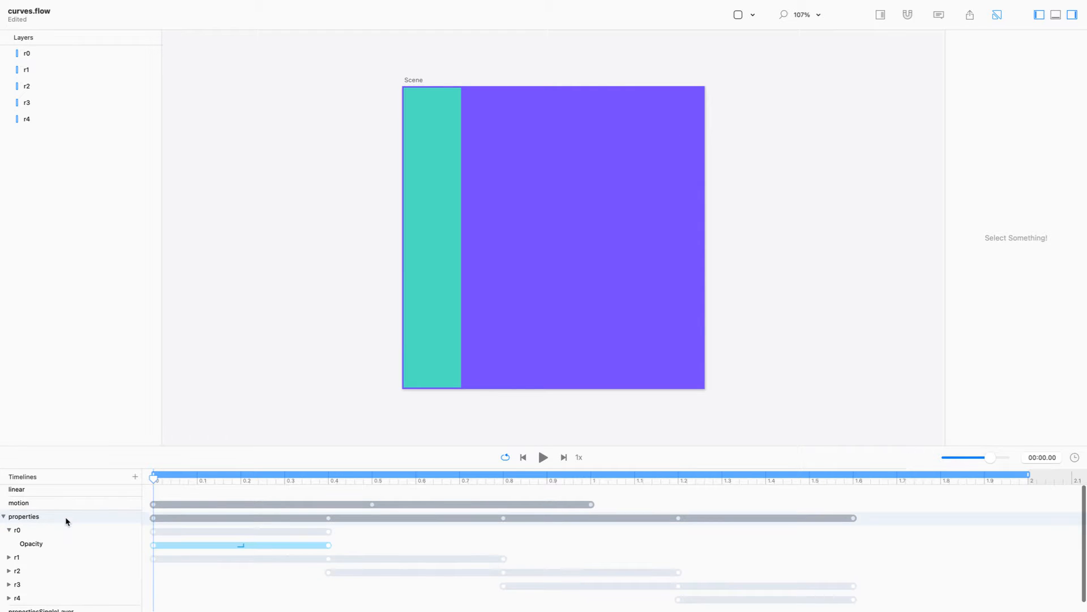
click(545, 457)
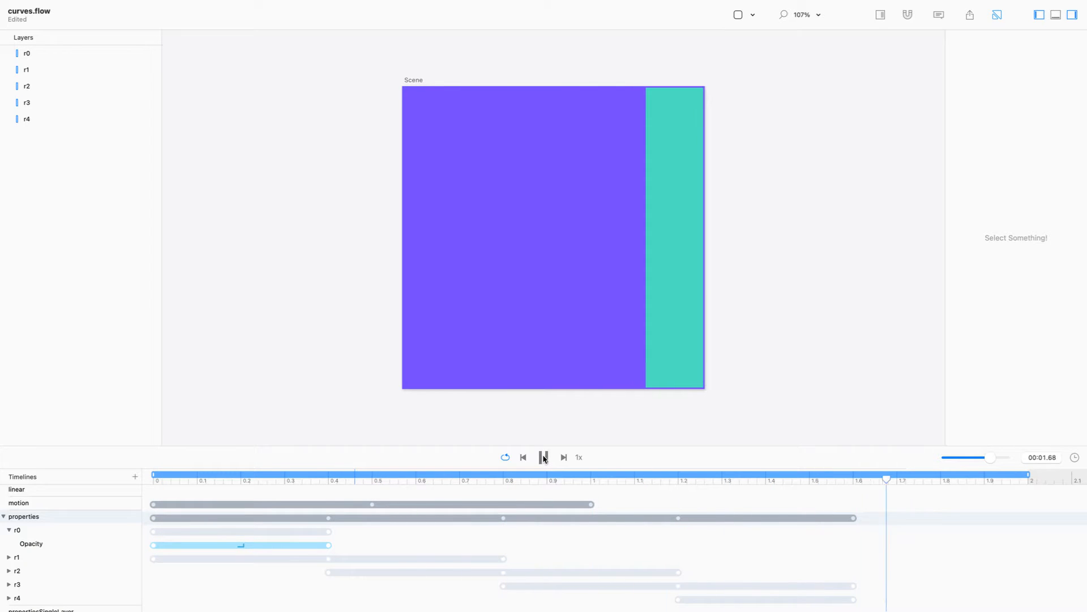
click(543, 457)
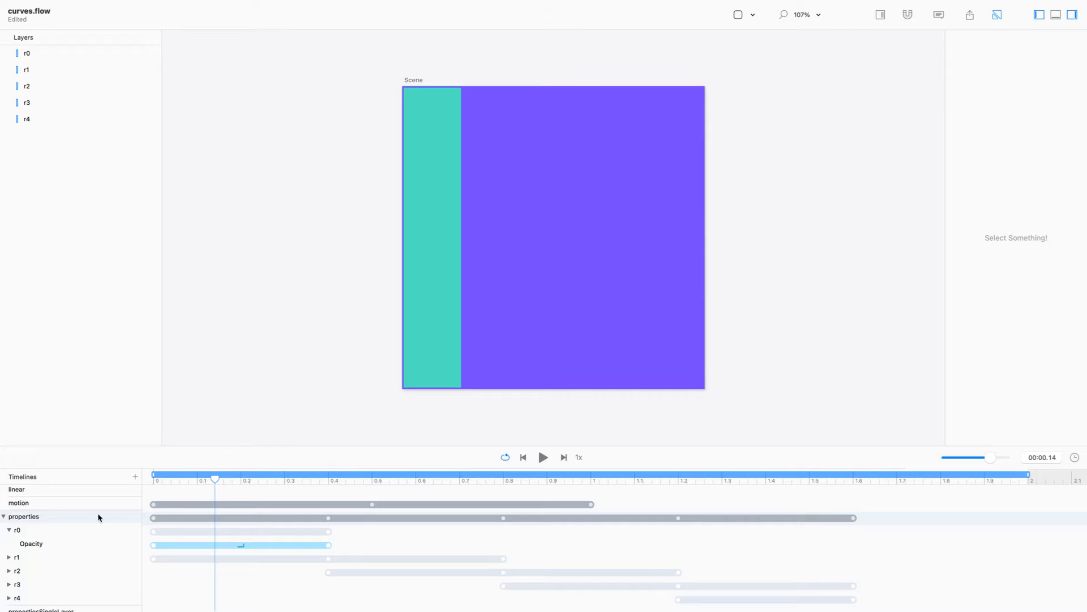
click(4, 516)
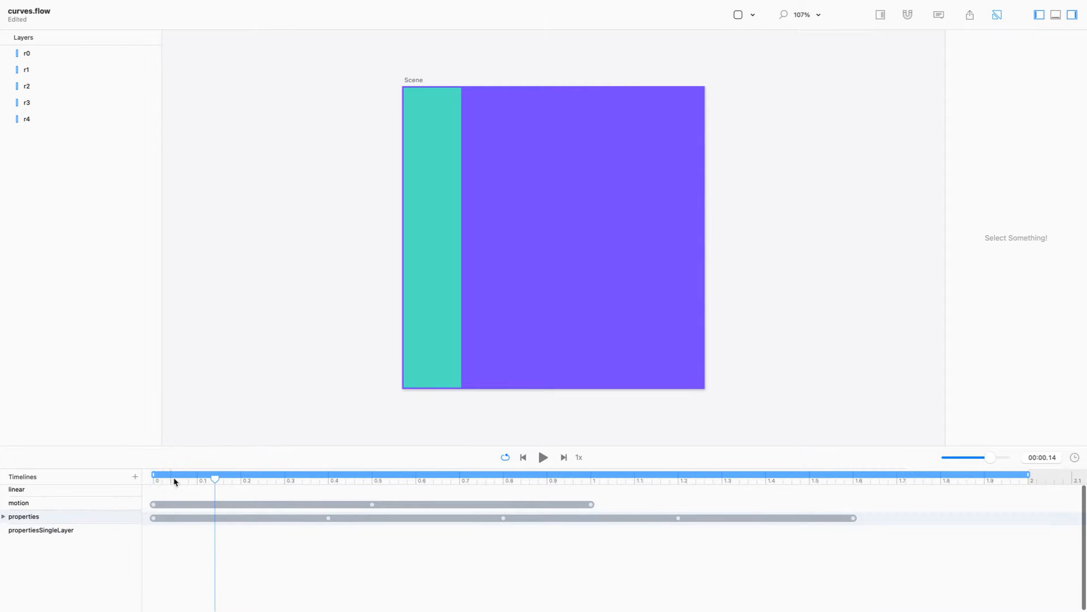
In the propertiesSingleLayer timeline, move bar r0 to X position 450 at 2 seconds
drag(218, 480, 1076, 447)
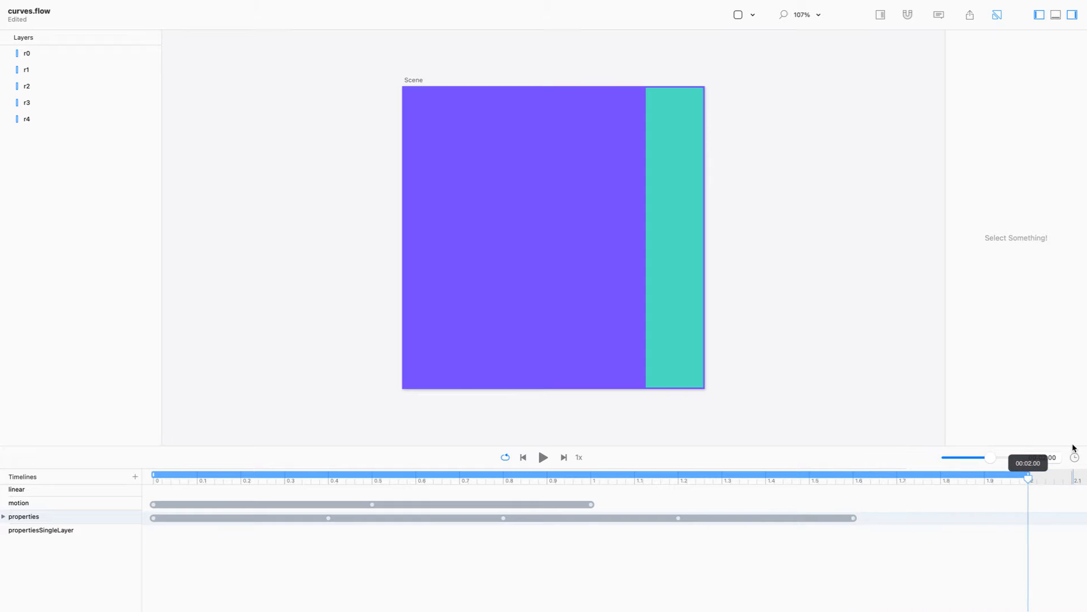
click(427, 214)
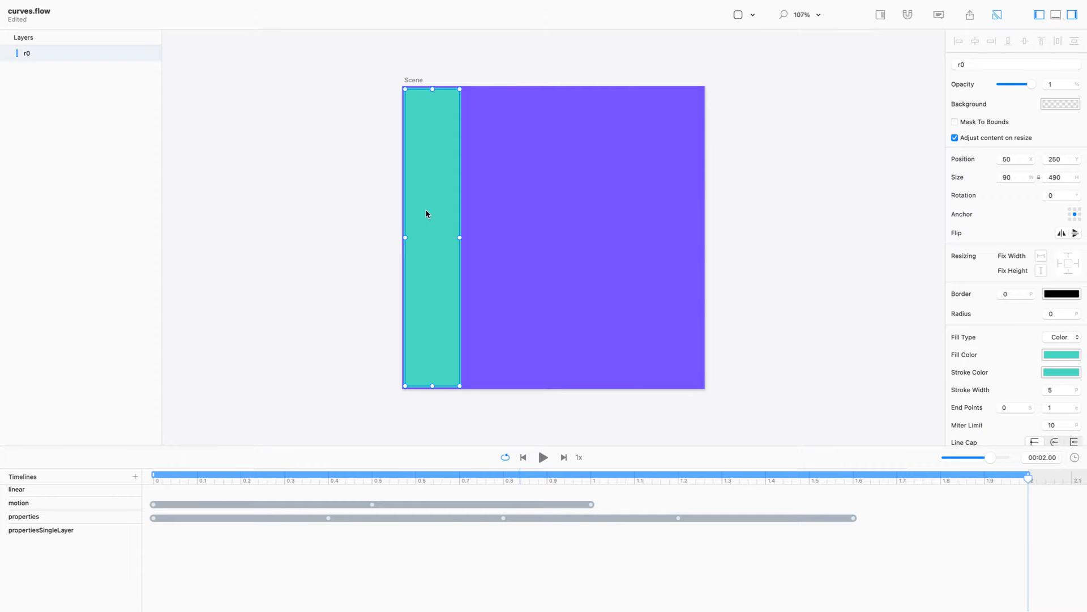
drag(427, 214, 665, 236)
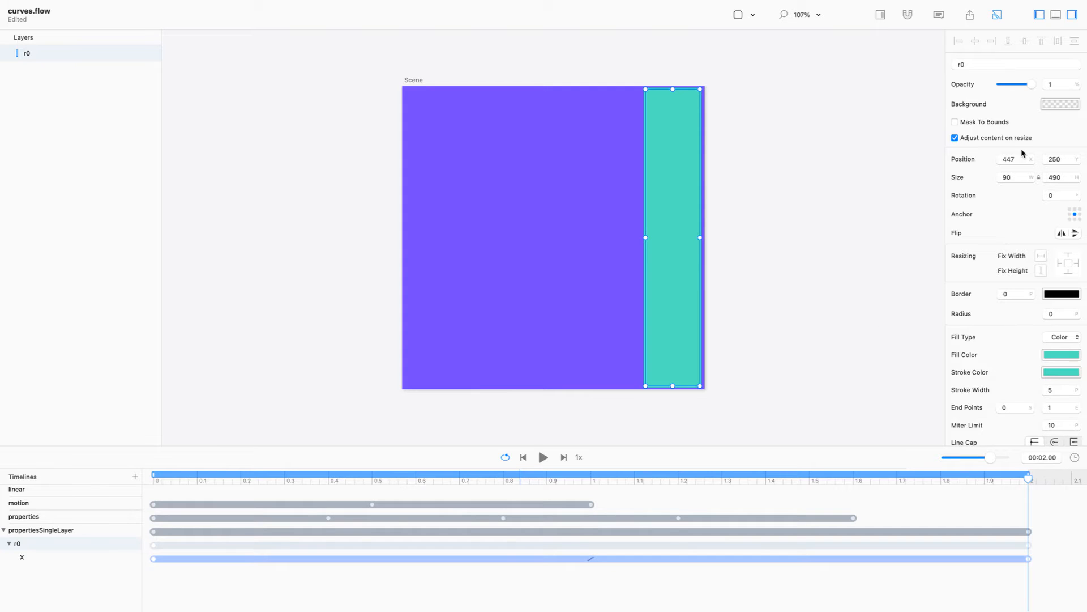
click(1000, 158)
text(450)
key(Return)
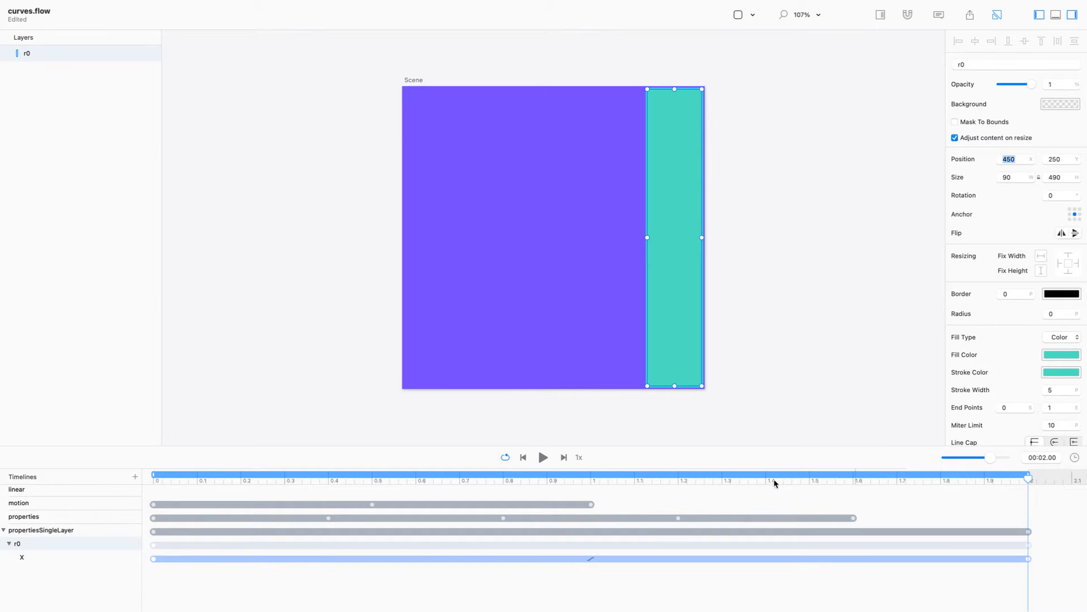
Add an X keyframe for r0 at 0.25 seconds with the position set to 150
click(245, 481)
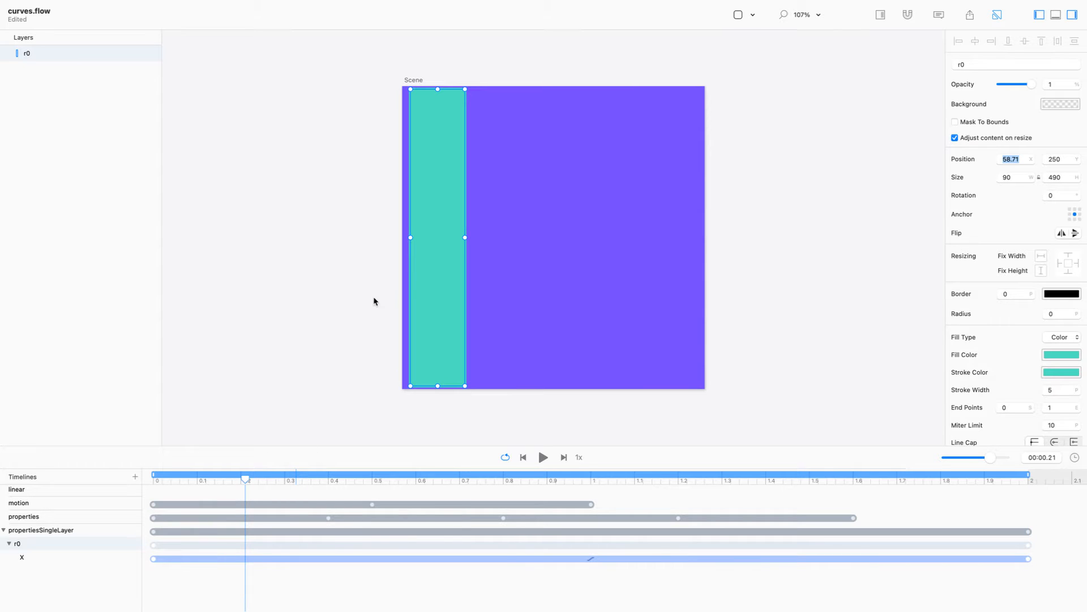
click(439, 278)
drag(246, 480, 271, 485)
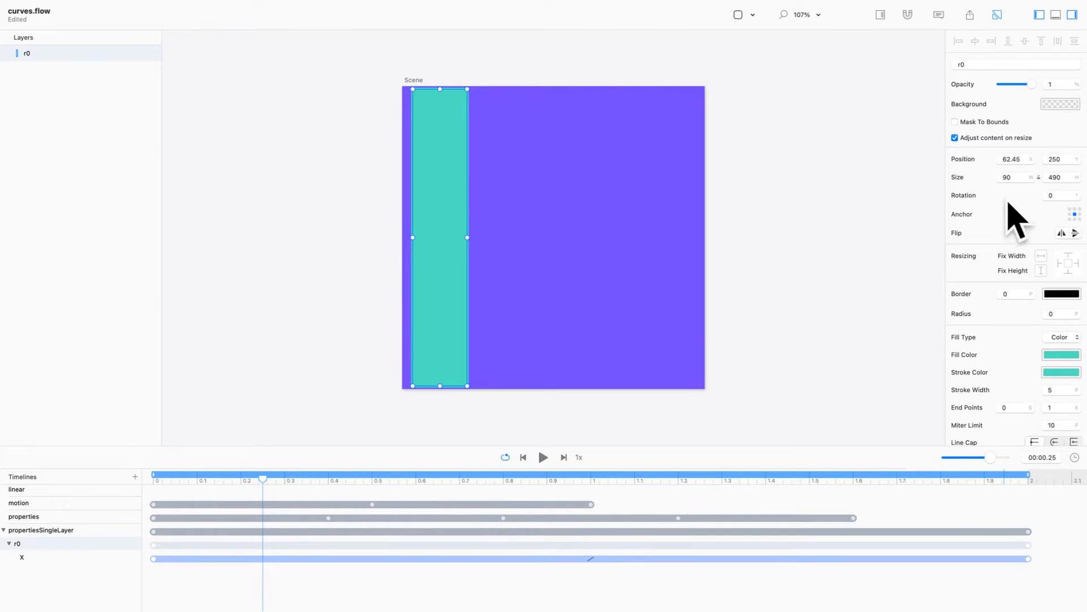
drag(1020, 159, 1002, 157)
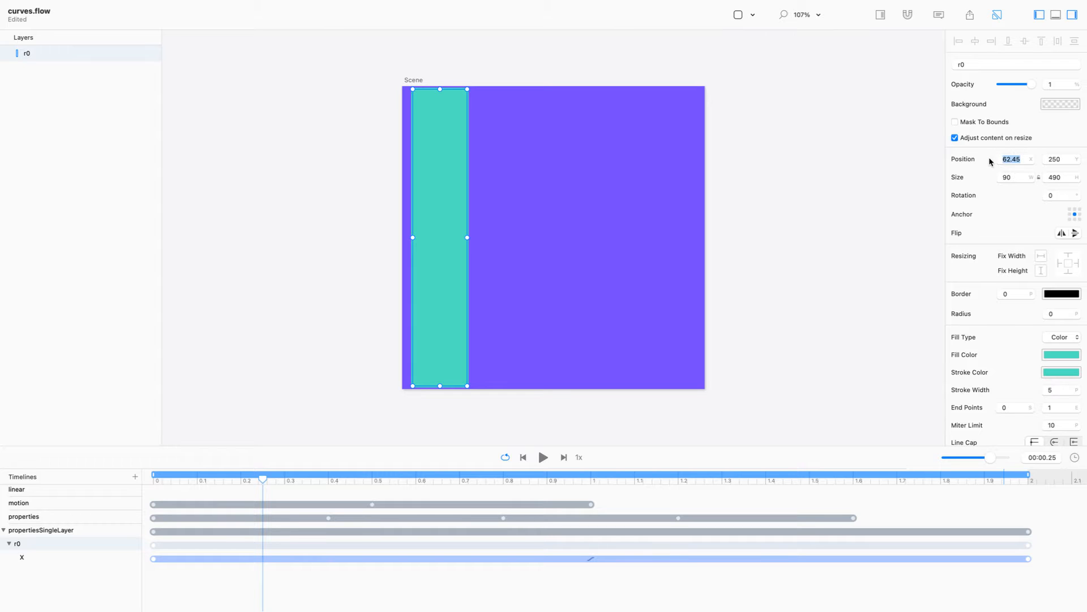
text(150)
key(Return)
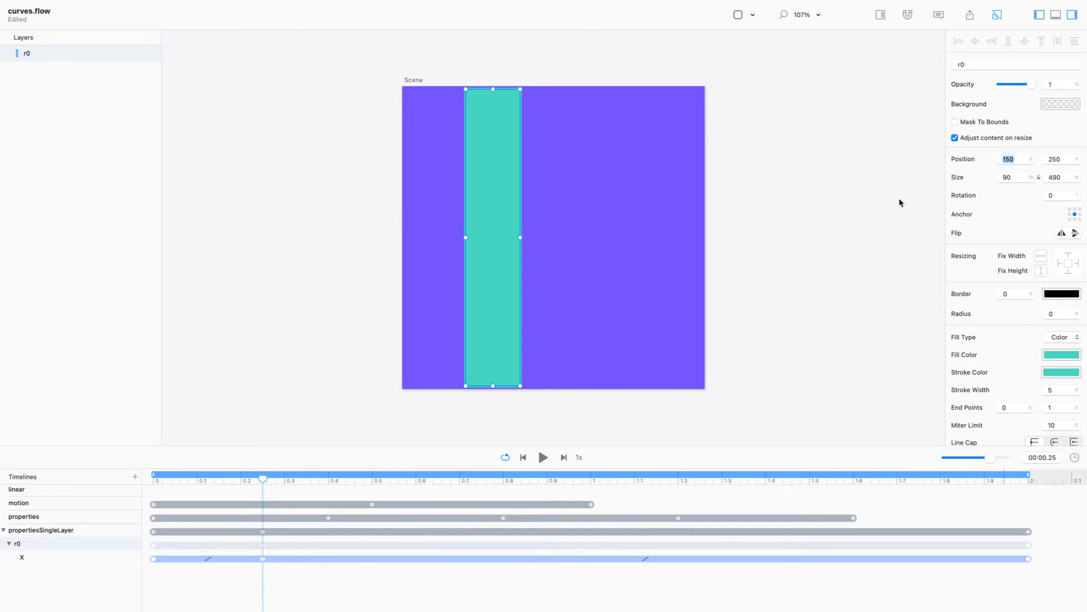
Add an X keyframe for r0 at 0.53 seconds with the position set to 250
click(385, 479)
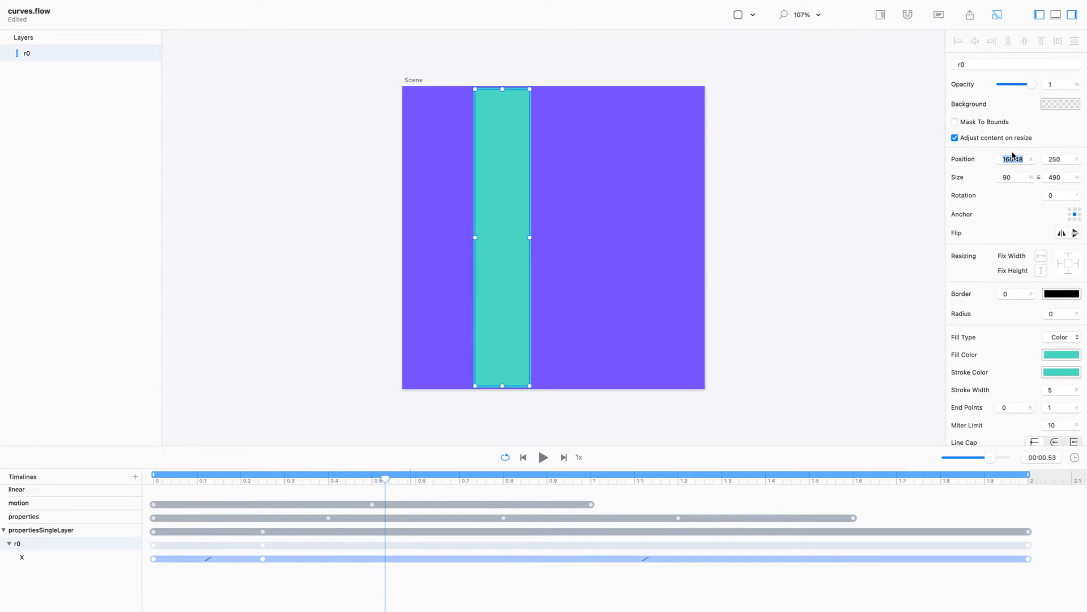
text(250)
key(Return)
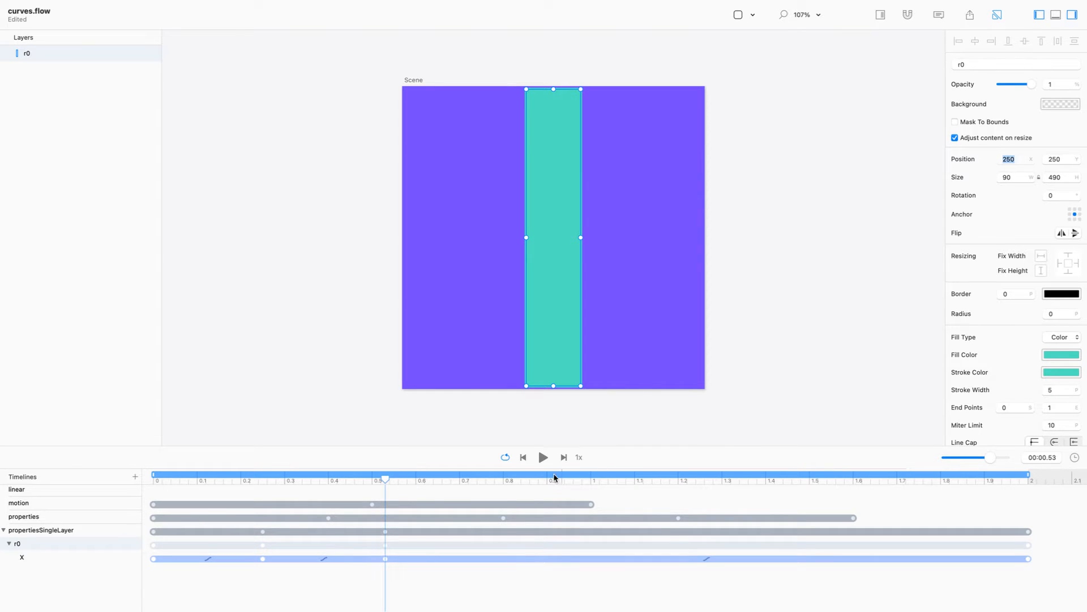
Add an X keyframe for r0 at 0.89 seconds with the position set to 350, and scrub through the motion
click(541, 488)
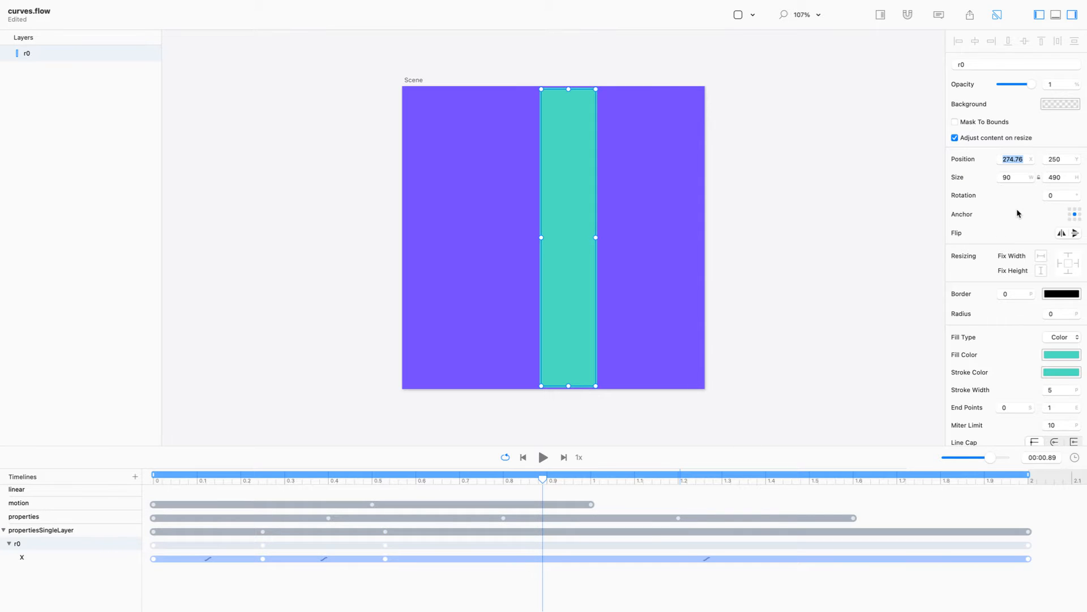
text(350)
key(Return)
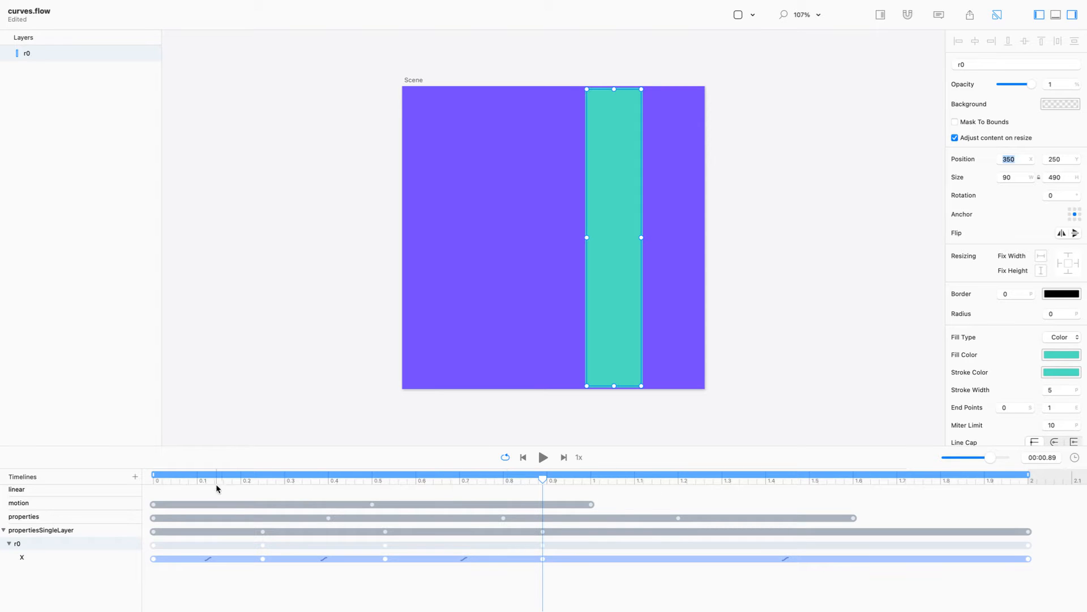
drag(207, 482, 539, 479)
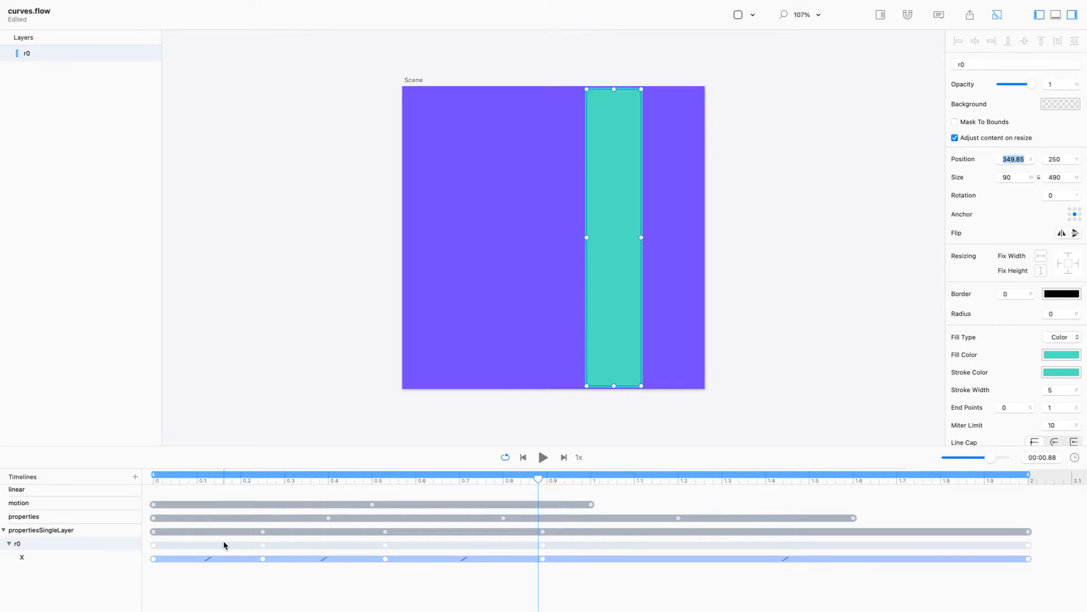
Distribute all five X keyframes of r0 evenly between 0 and 2 seconds, and scrub through the result
click(336, 573)
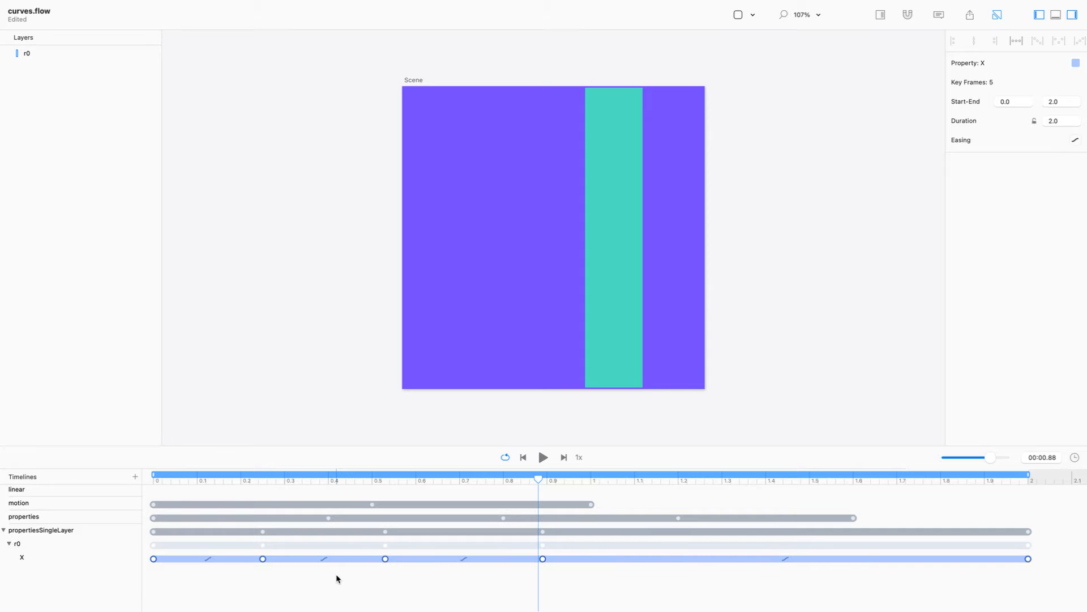
click(385, 572)
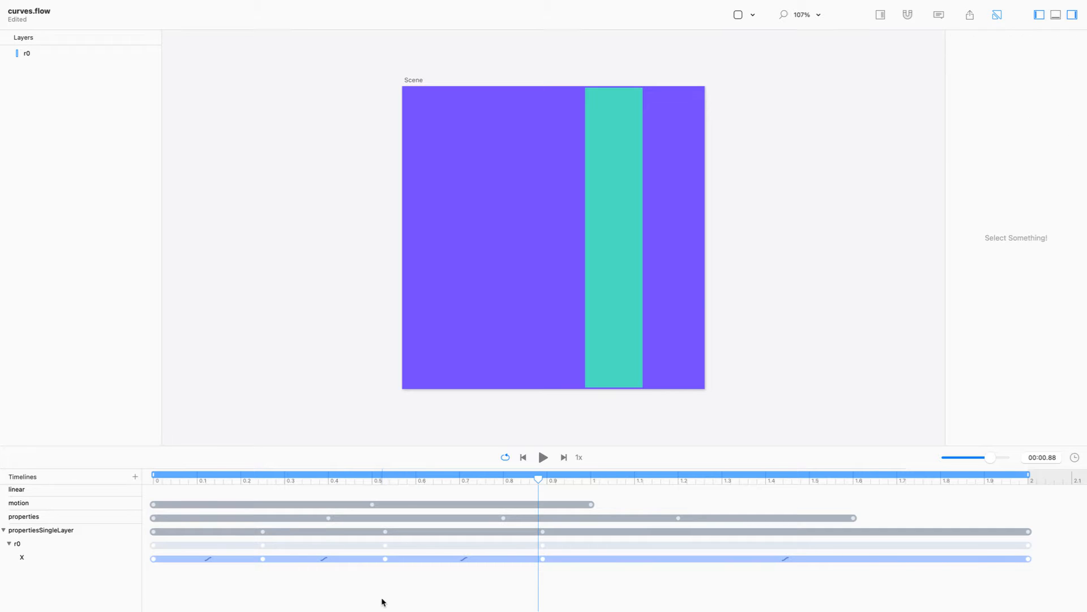
click(1061, 578)
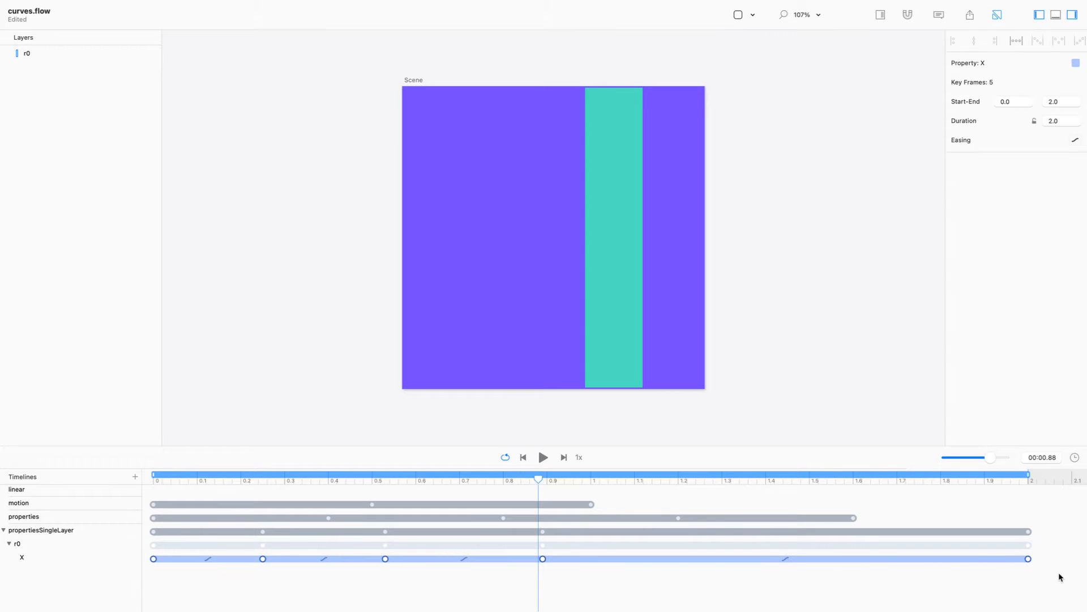
click(1001, 578)
drag(1057, 569, 102, 536)
click(1017, 41)
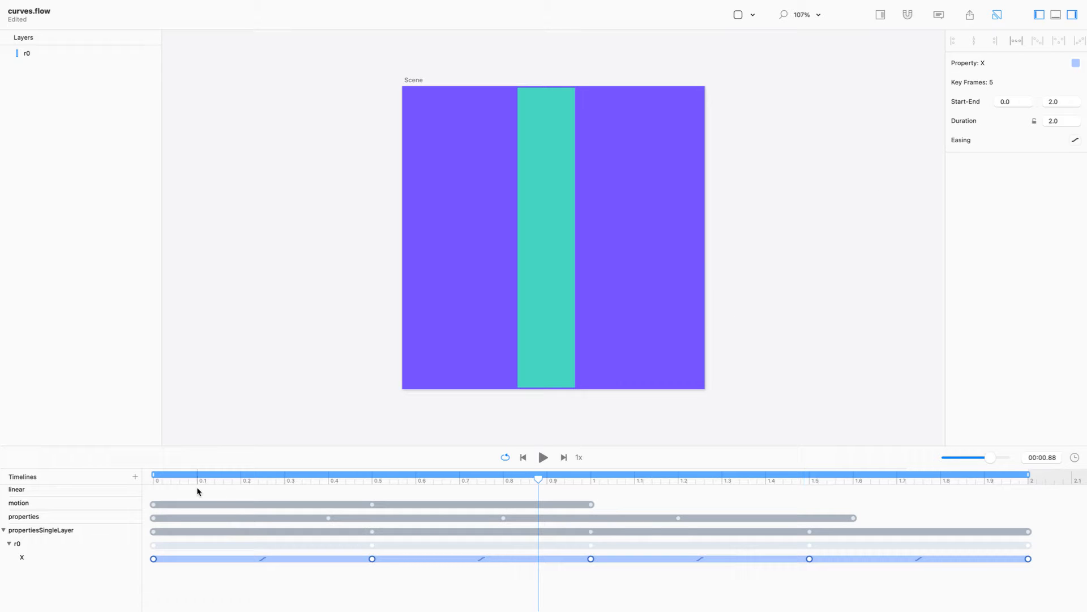
drag(189, 481, 1055, 461)
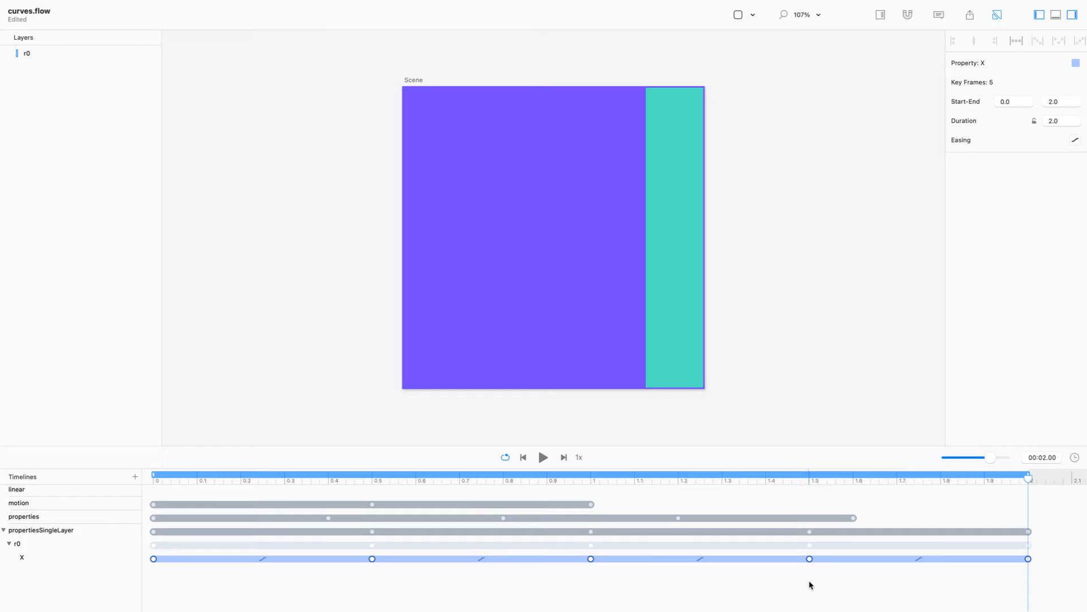
Apply Step Right easing between all of r0's X keyframes, and play the animation from the start
drag(907, 589, 135, 539)
click(1076, 142)
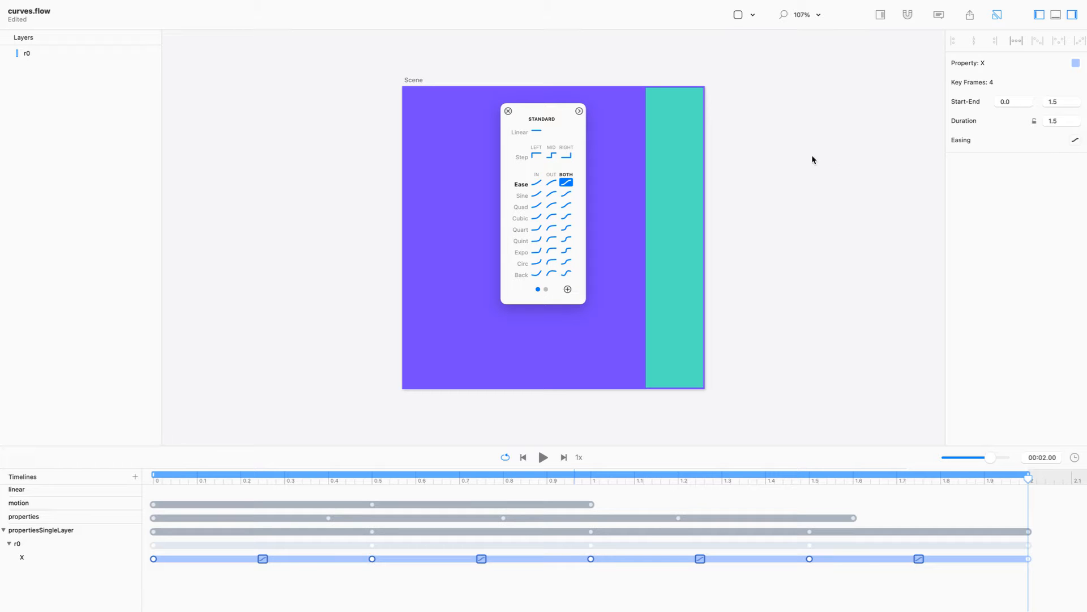
click(570, 156)
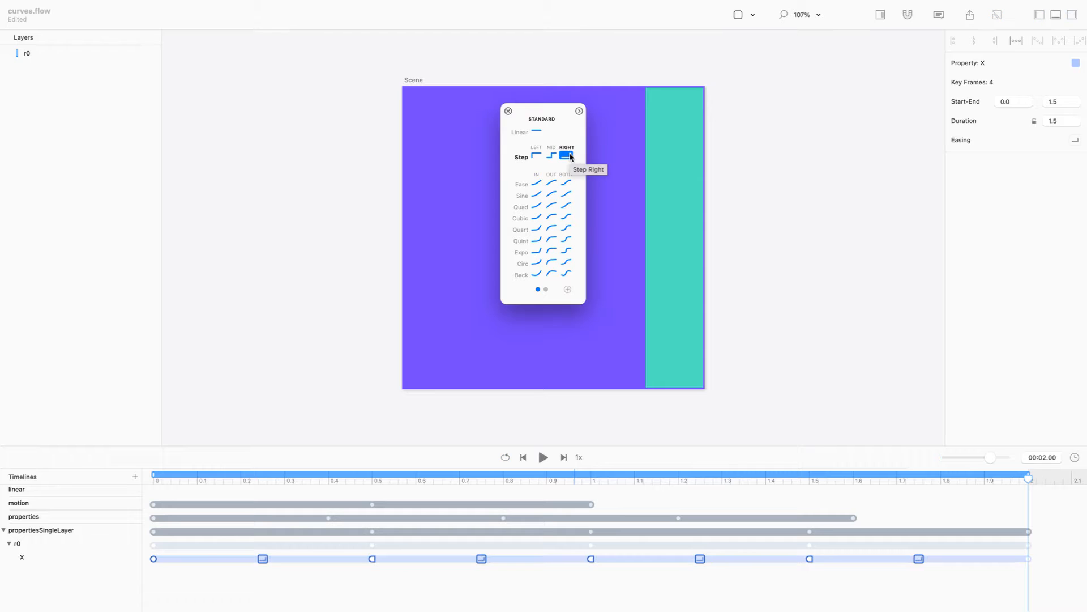
click(508, 111)
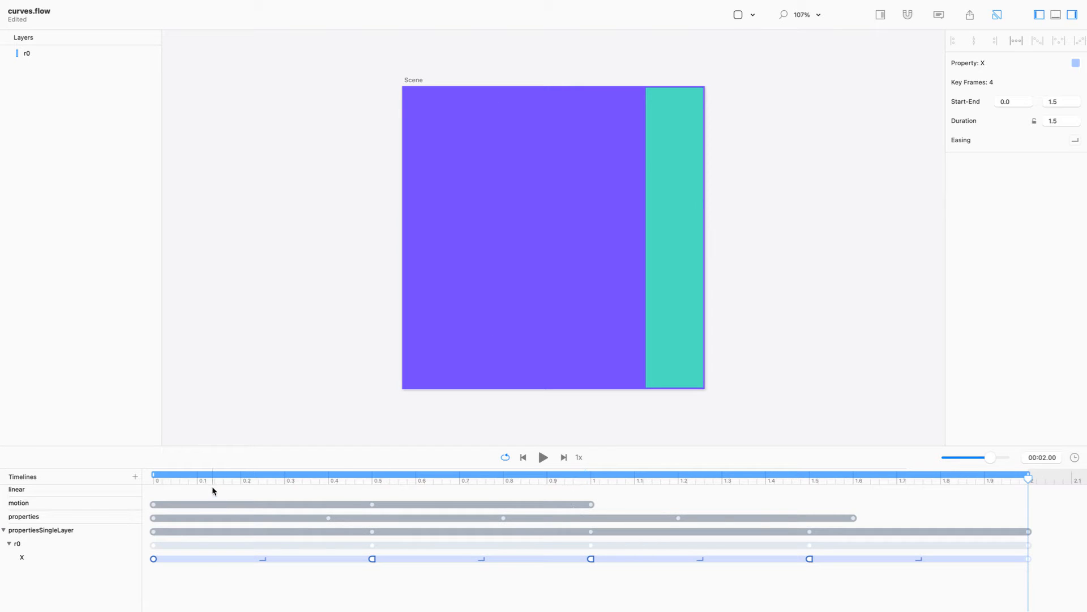
drag(211, 478, 129, 472)
key(space)
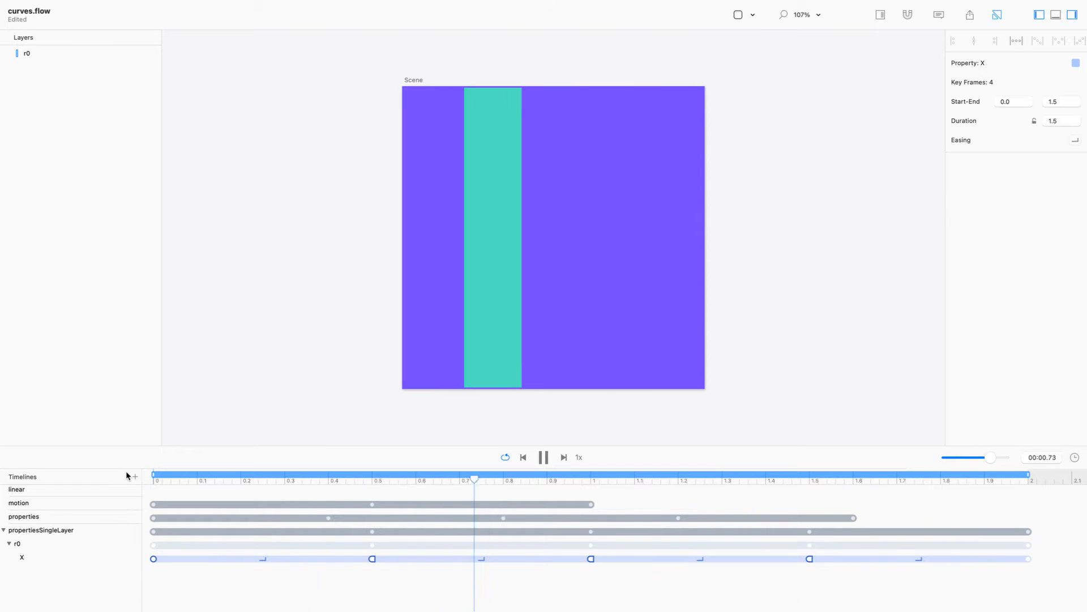
key(space)
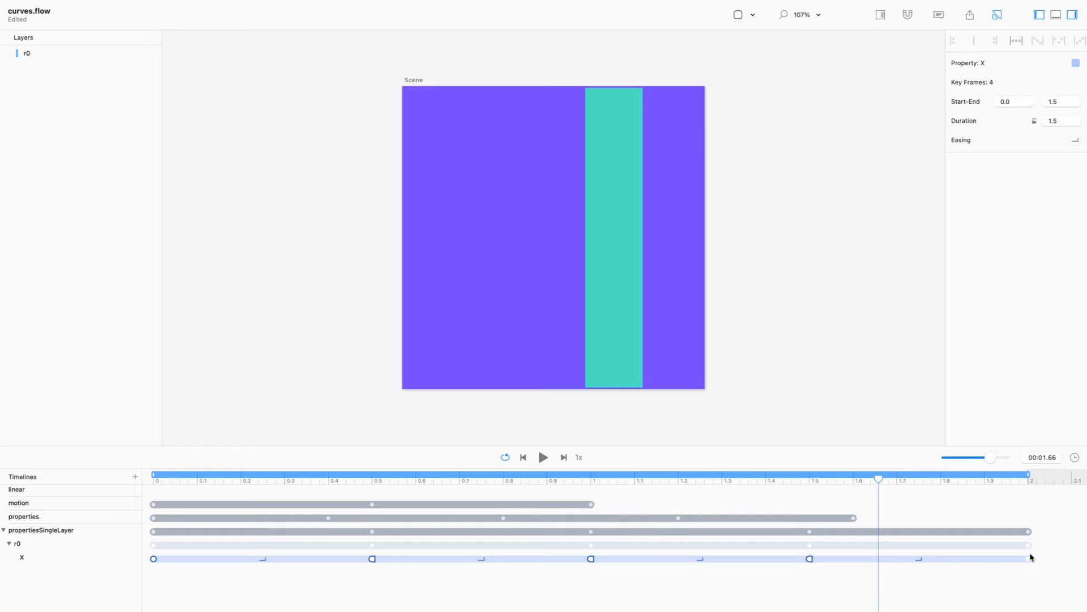
Compress all five X keyframes of r0 proportionally so they end at 1.6 seconds, and play the result from the start
drag(1050, 547, 143, 583)
drag(1028, 559, 854, 547)
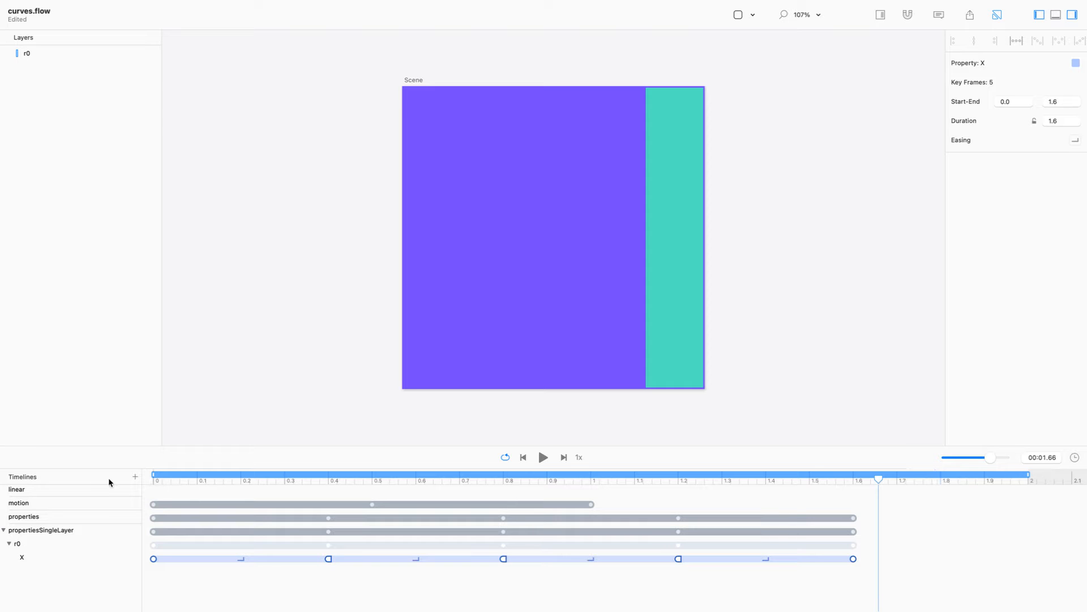
drag(181, 480, 103, 478)
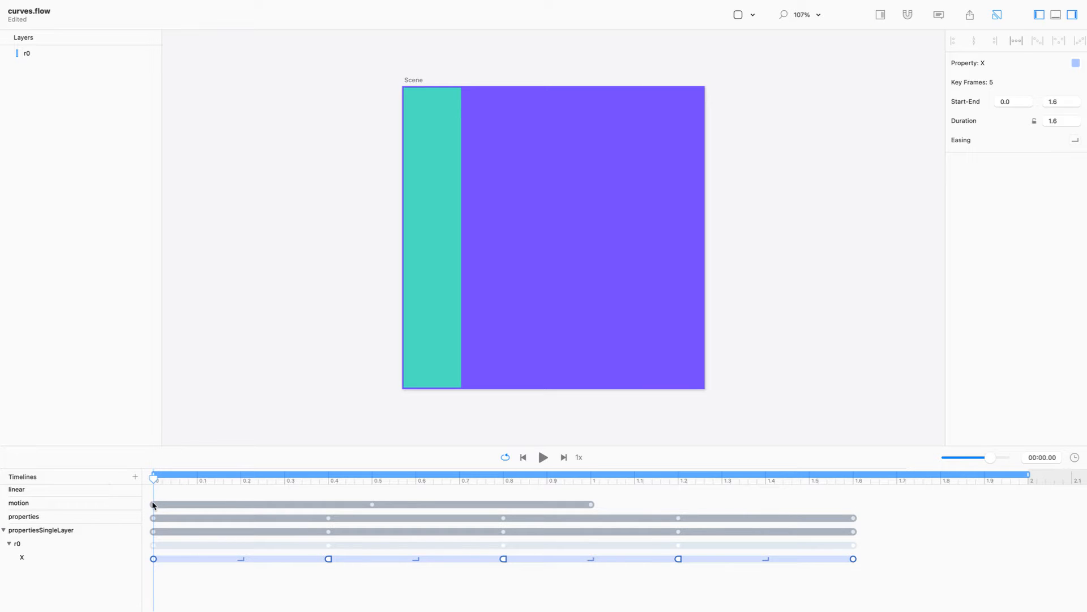
key(space)
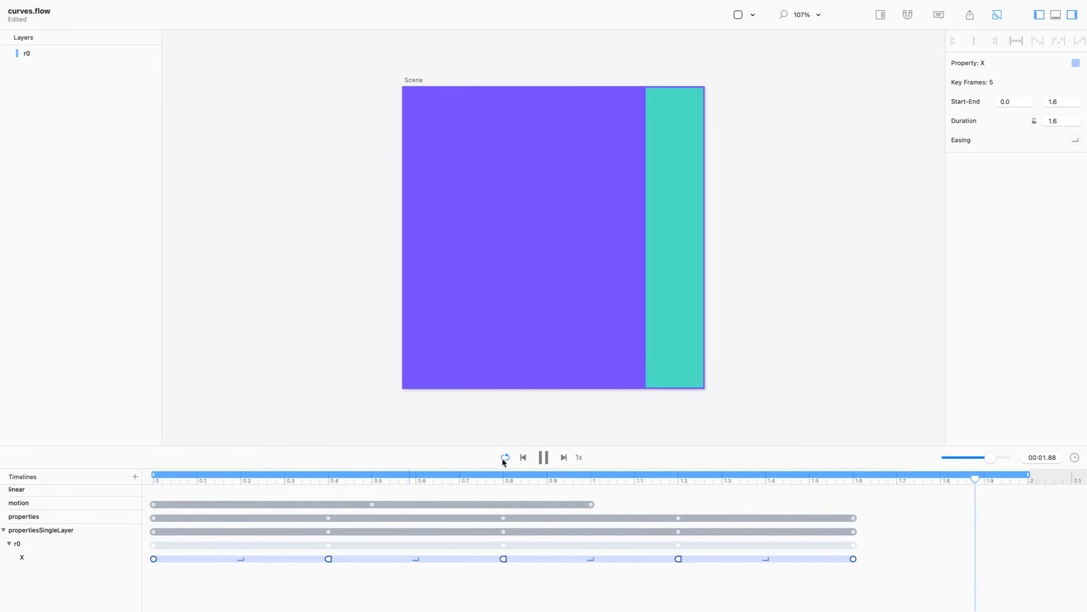
click(543, 457)
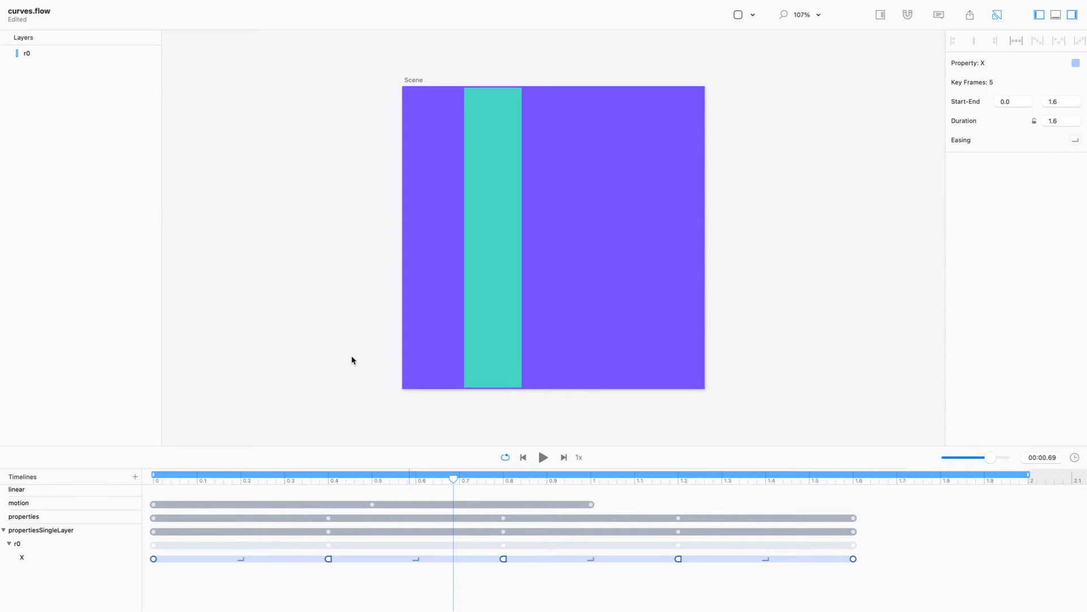
click(198, 268)
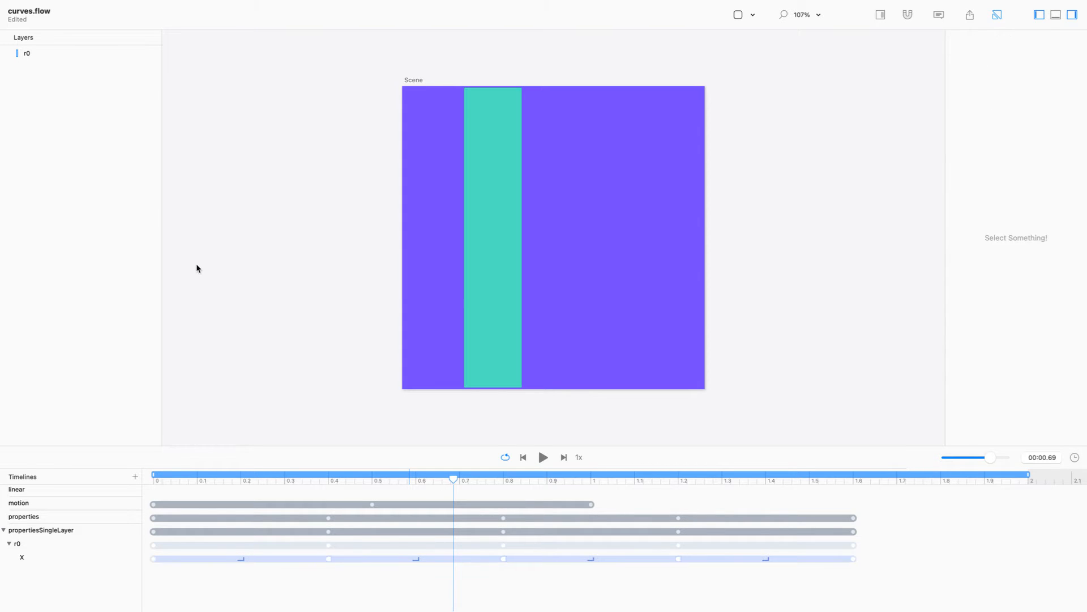
Create a new document and save it on the Desktop as anchorPointsFC5
key(super+Tab)
key(super+n)
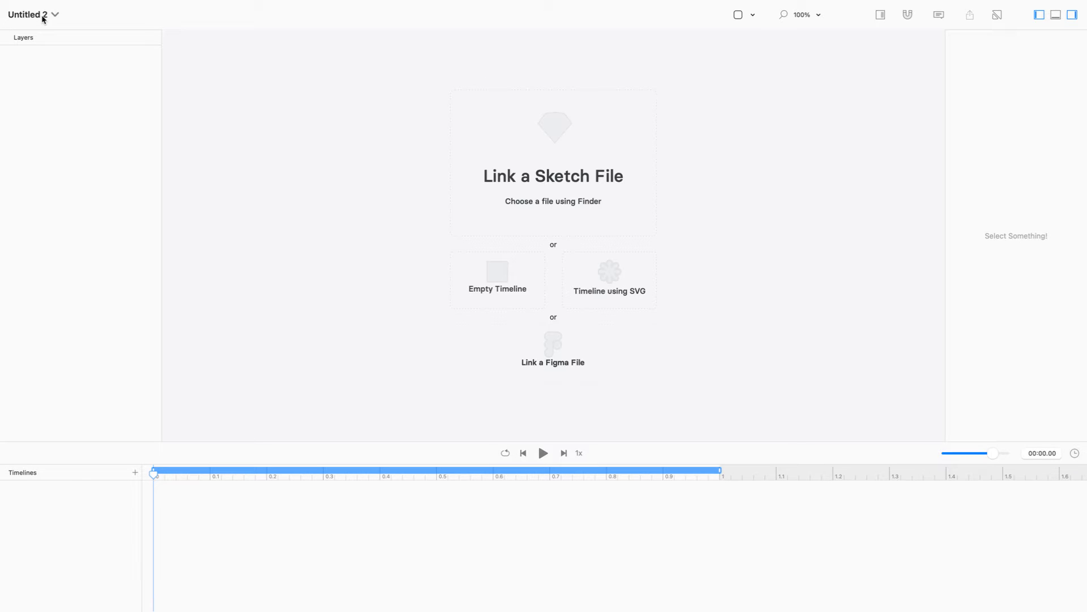
key(super+s)
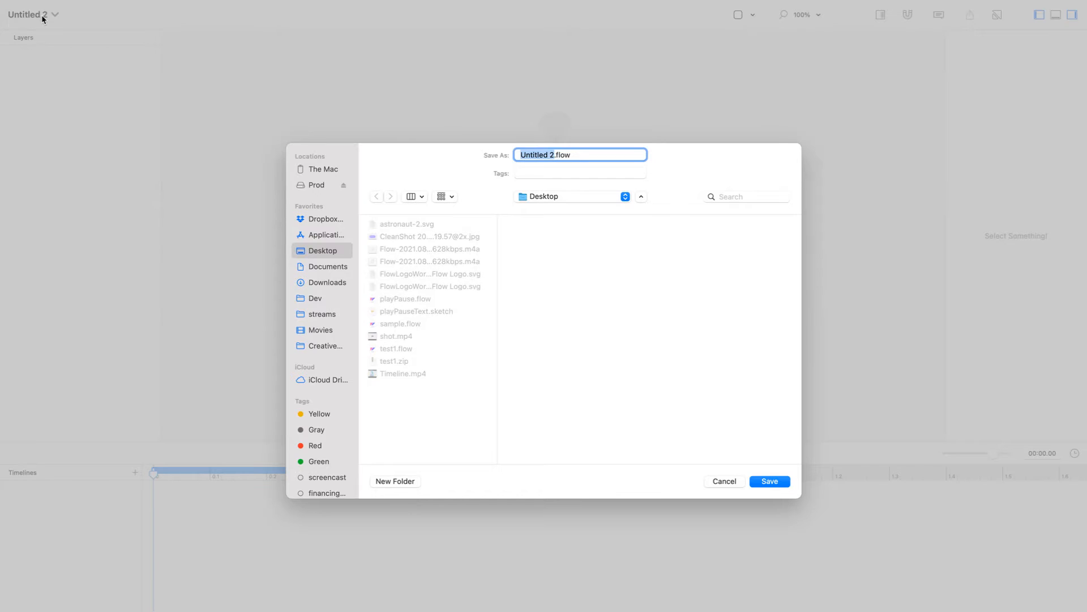
text(s)
key(BackSpace)
text(ancho)
key(BackSpace)
key(BackSpace)
text(horPointsFC5)
key(Return)
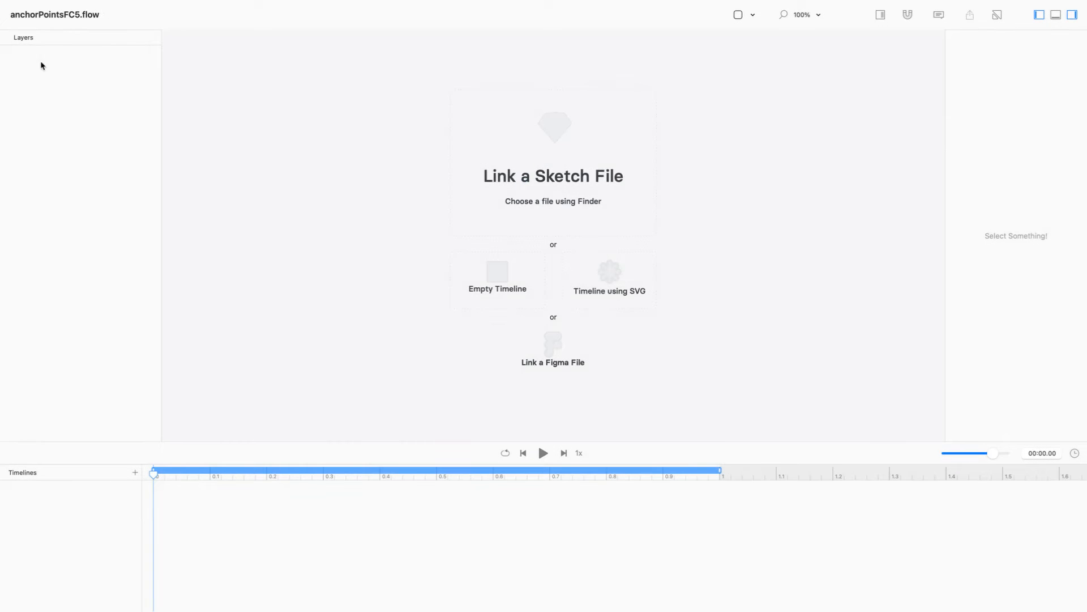
Start the document with an empty timeline and set the scene size to 400 by 400
click(500, 278)
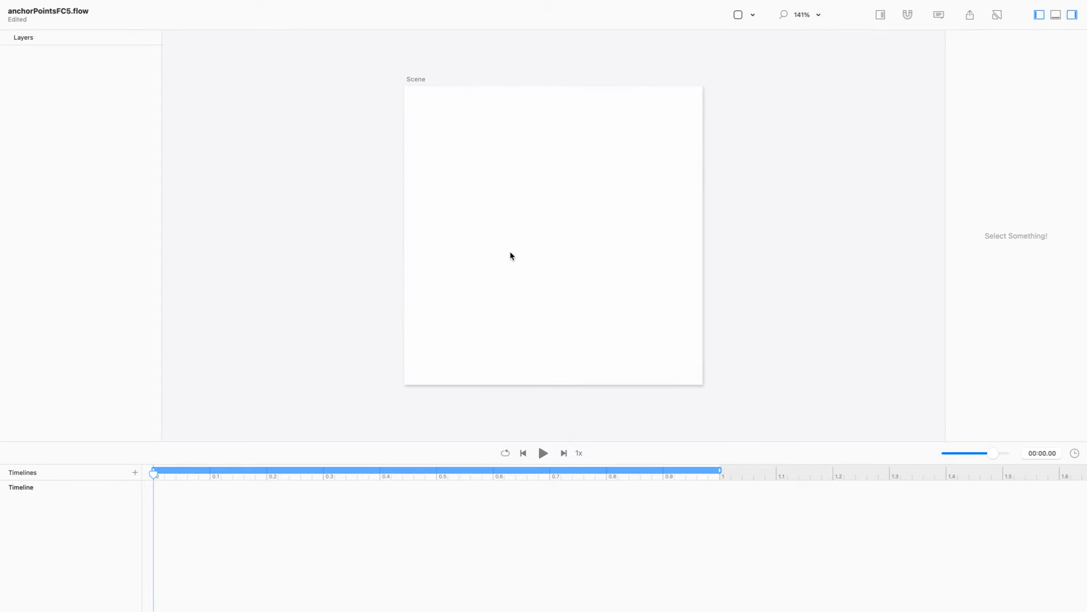
click(415, 79)
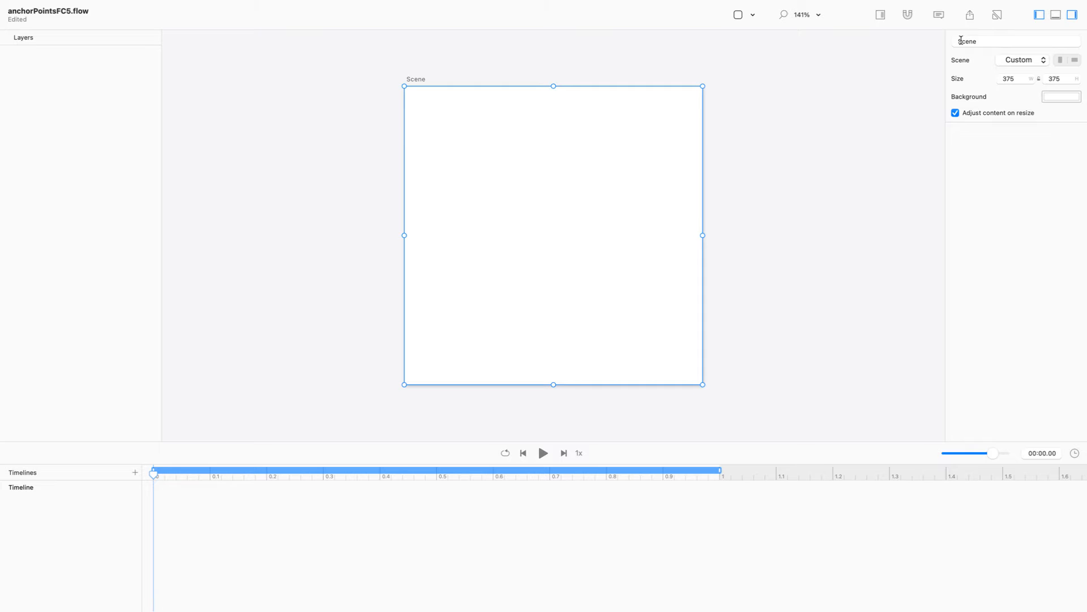
click(1040, 79)
drag(1017, 79, 974, 80)
text(400)
key(Return)
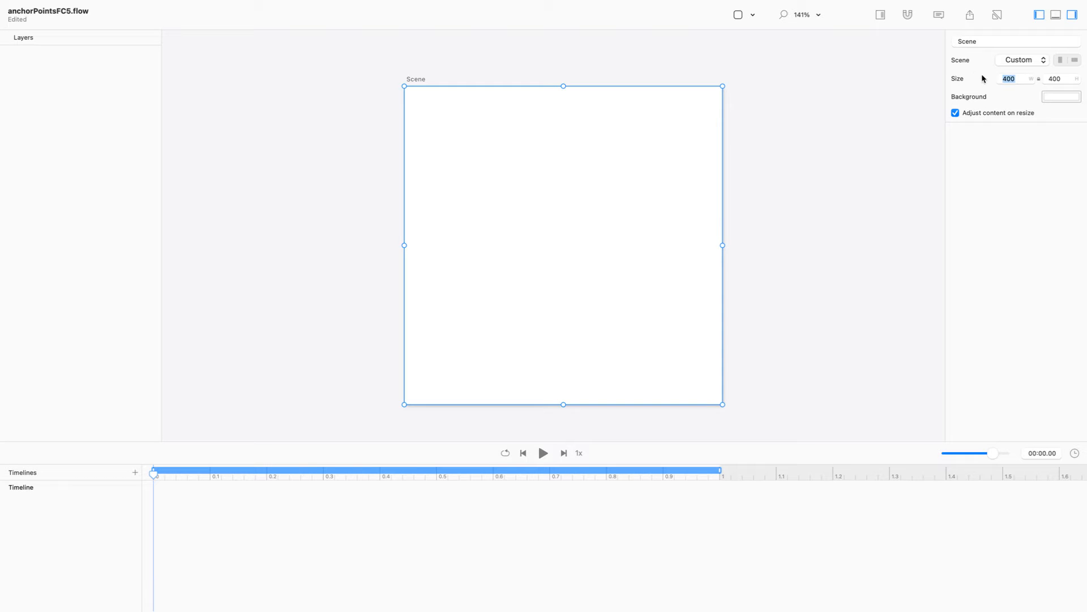
Test the scene's proportion lock by setting the width to 200, and restore the width to 400
click(1039, 79)
text(200)
key(Return)
key(super+z)
text(200)
key(Return)
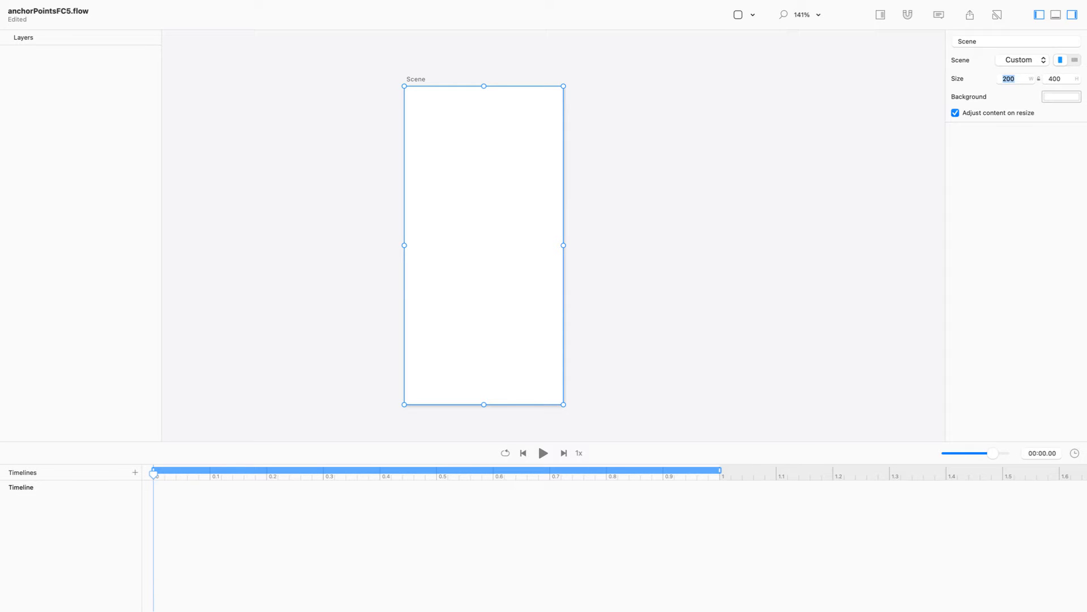
text(400)
key(Return)
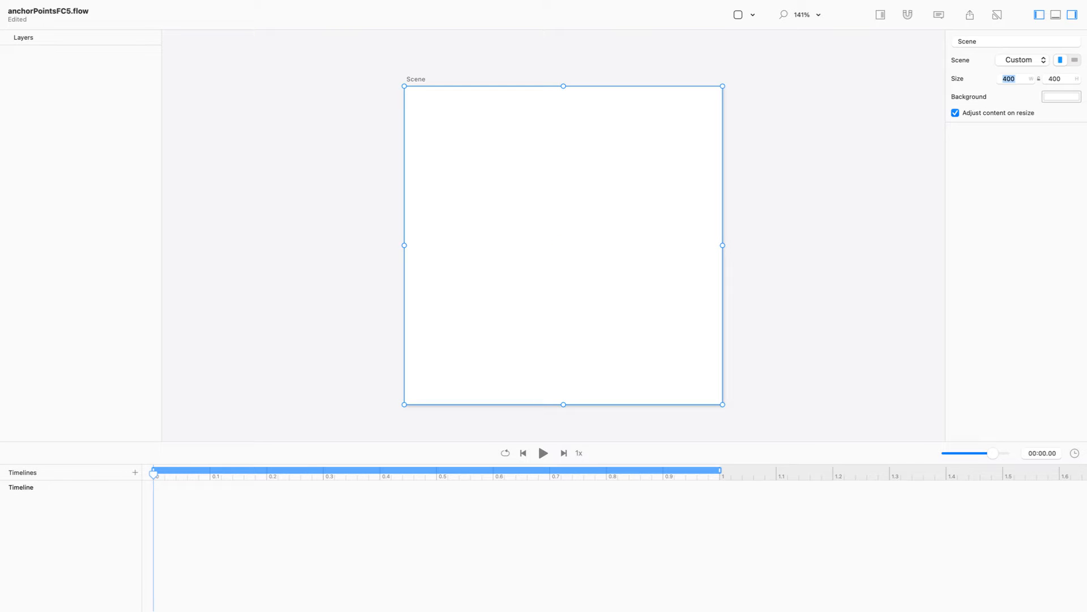
Insert a plain layer into the scene and set its background to the near-black swatch 1D1D16
click(815, 140)
click(148, 6)
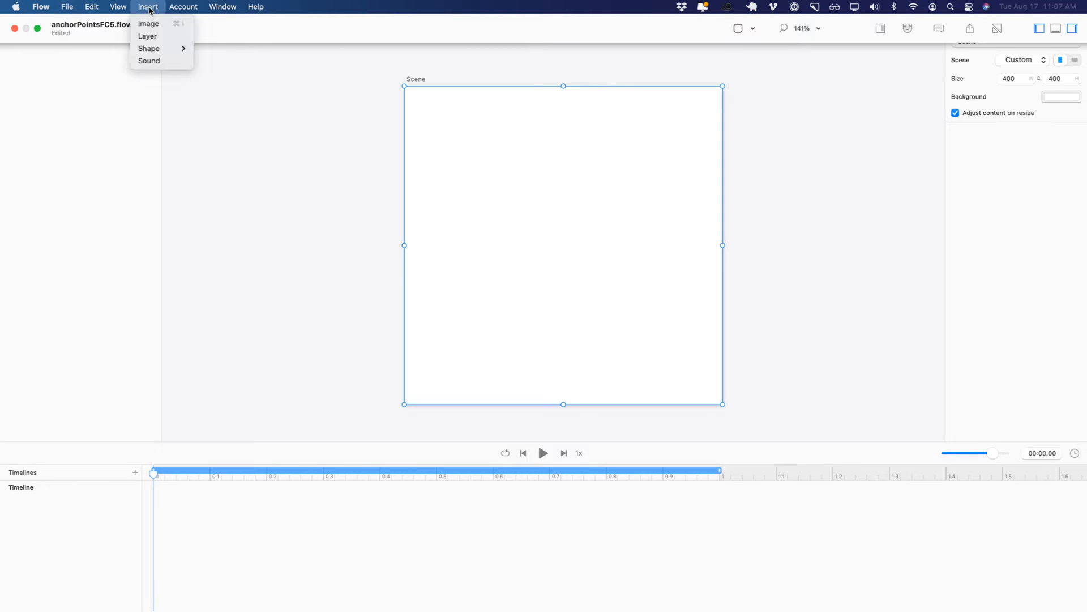
click(149, 36)
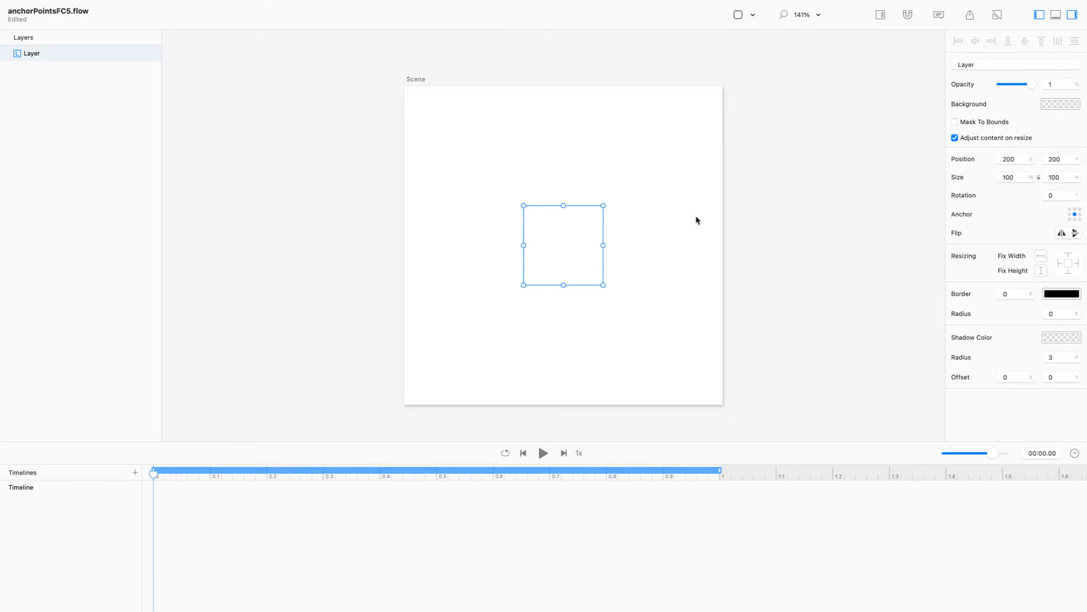
click(1054, 108)
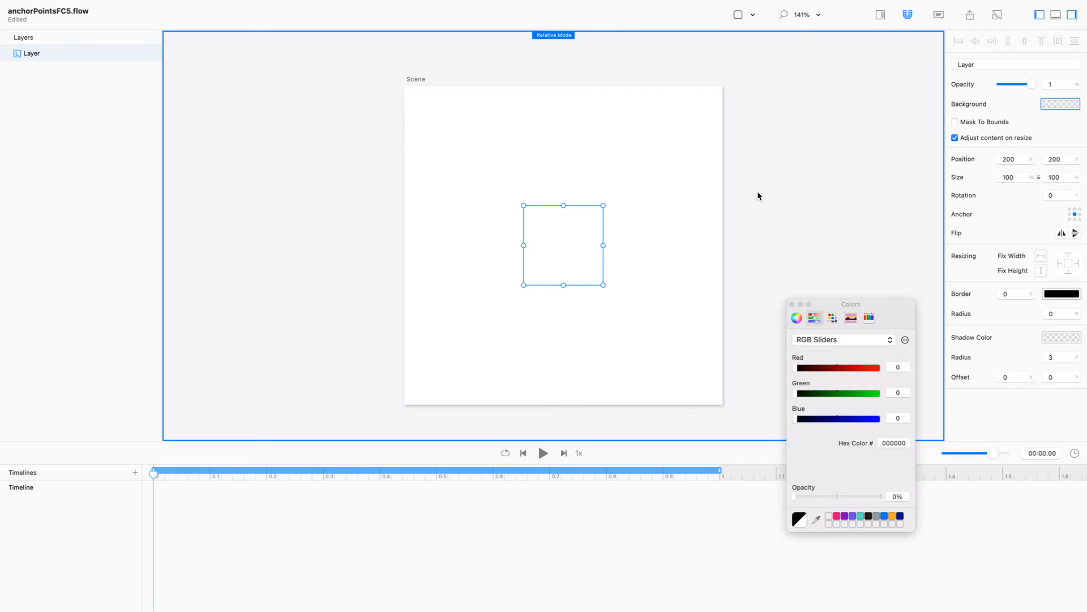
click(869, 516)
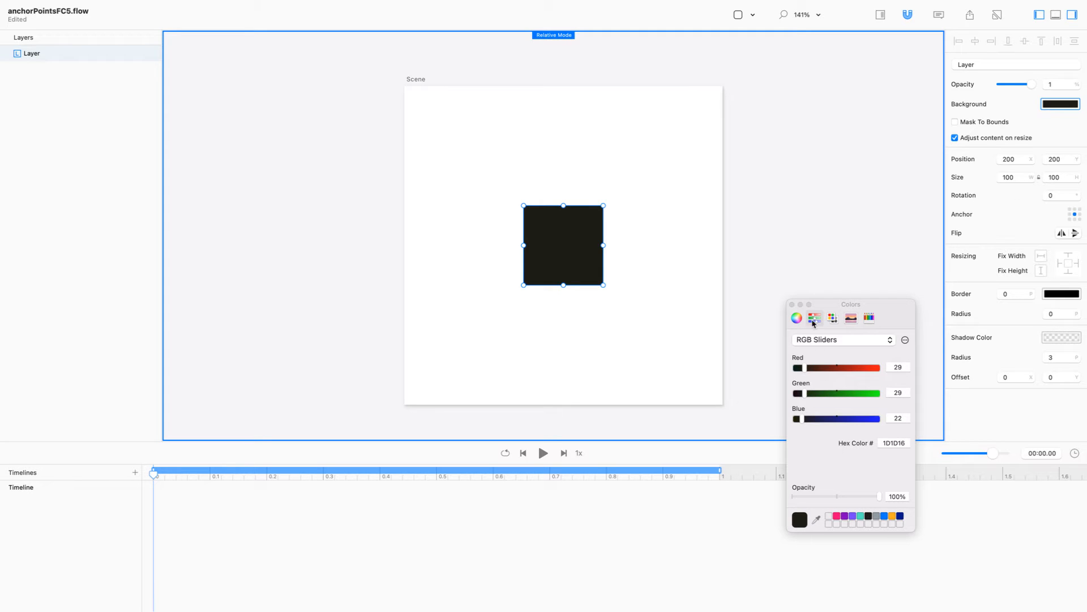
click(791, 304)
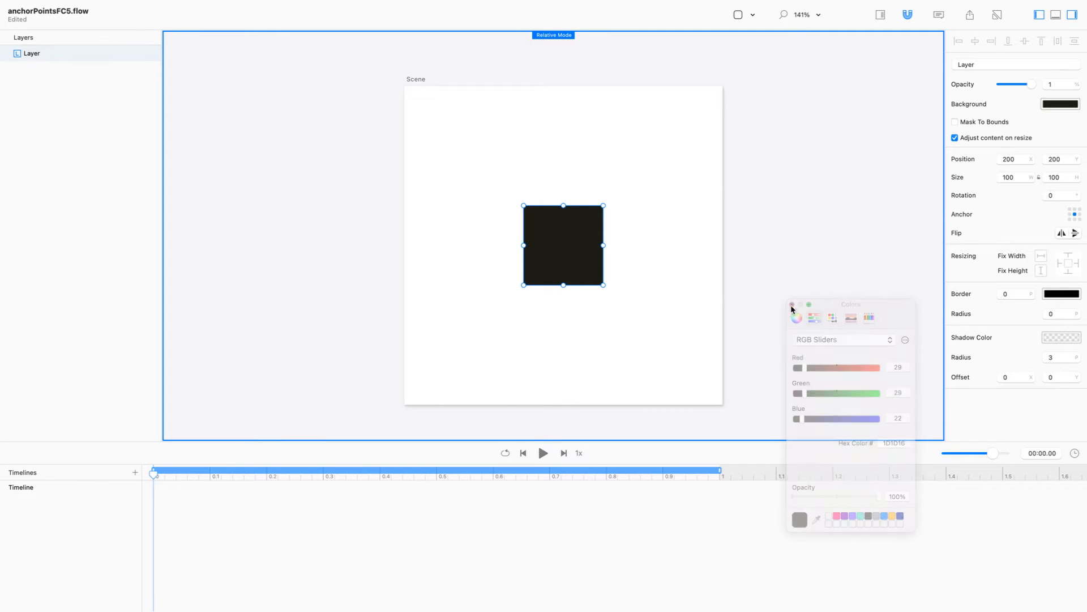
click(339, 153)
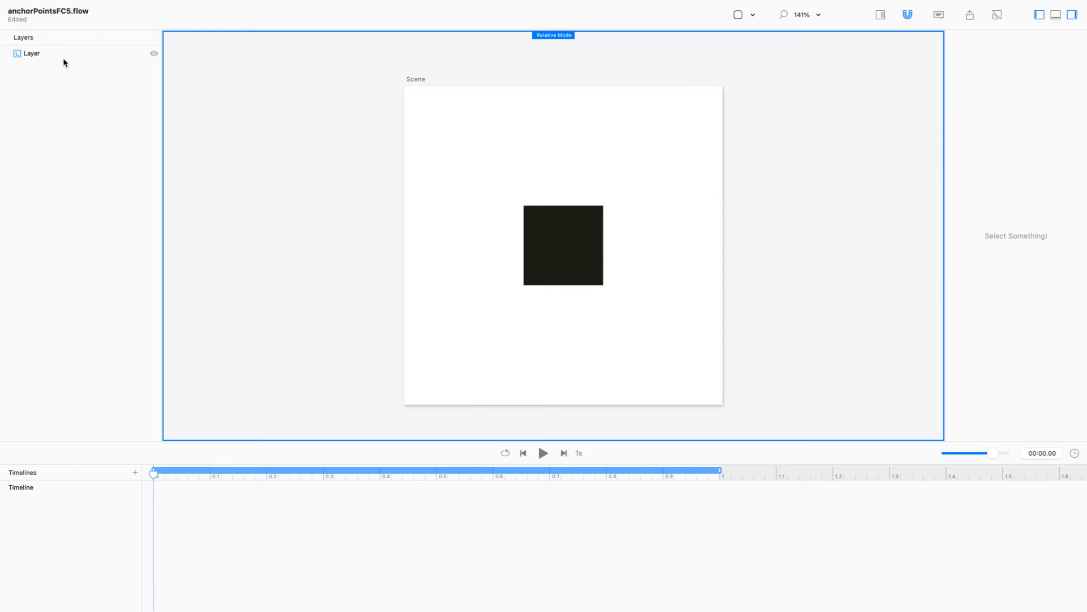
Add a circle shape over the dark square and give it a pink fill
click(754, 16)
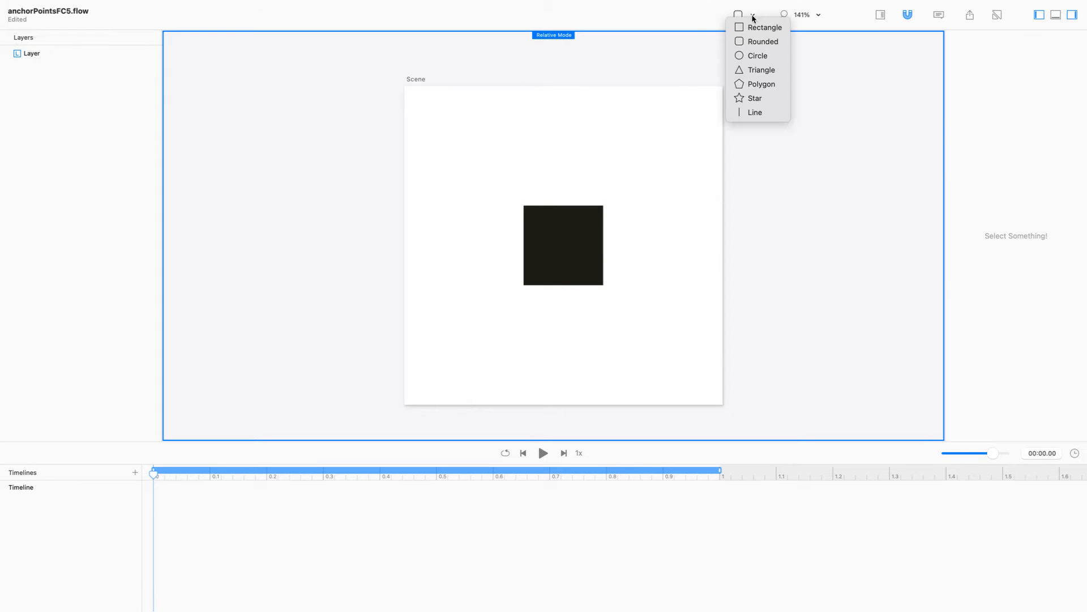
click(758, 56)
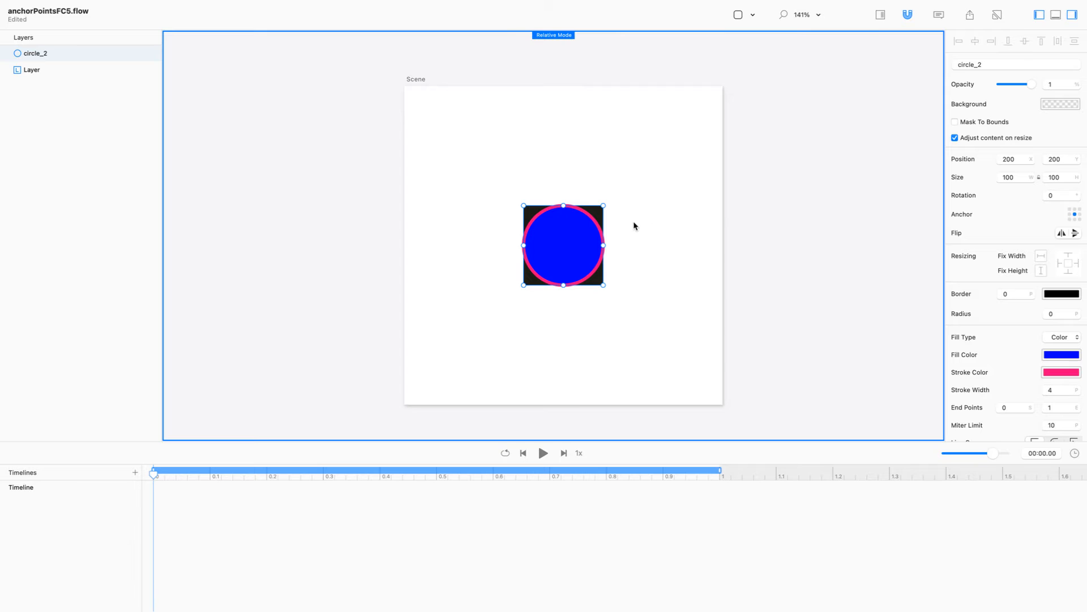
click(1064, 357)
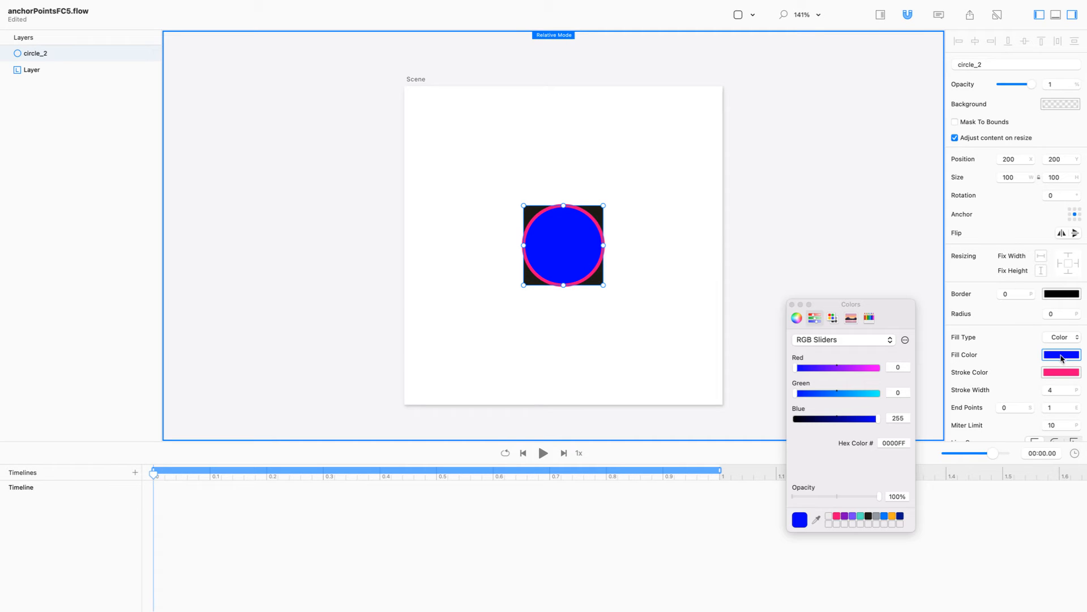
click(838, 516)
click(792, 304)
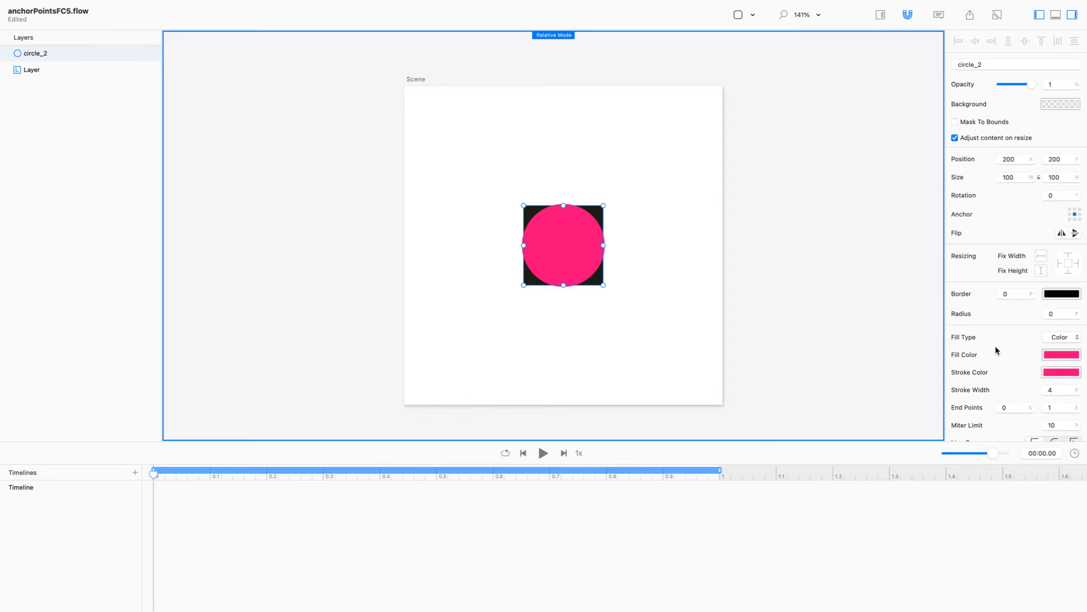
Set the circle's stroke width to 0 and its size to 10 by 10
click(1049, 389)
text(0)
click(1014, 179)
text(10)
key(Return)
click(610, 222)
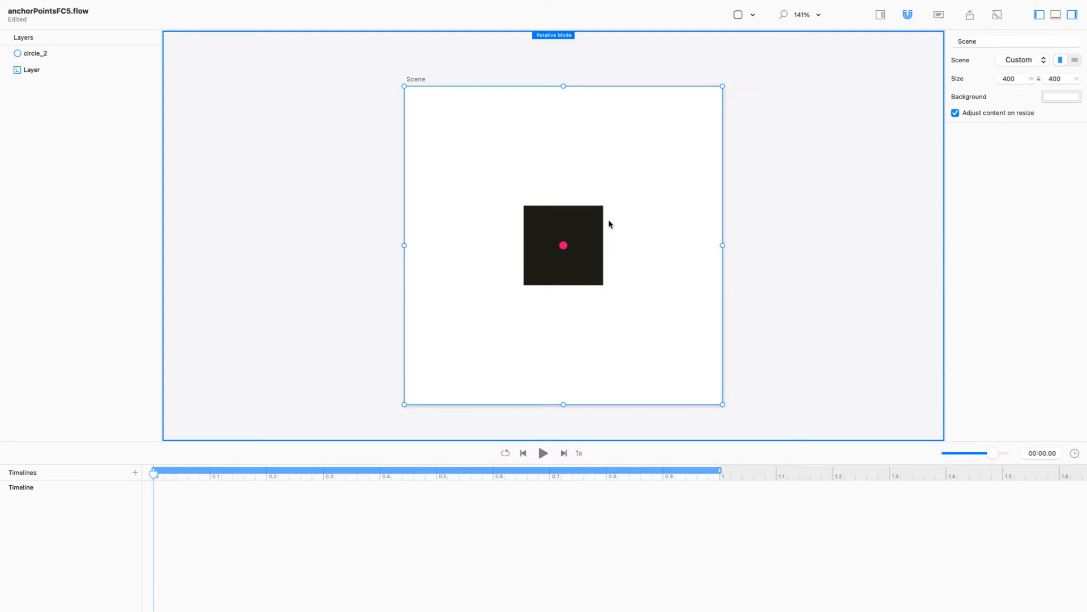
Enlarge the pink circle at the square's centre to 20 by 20
click(564, 247)
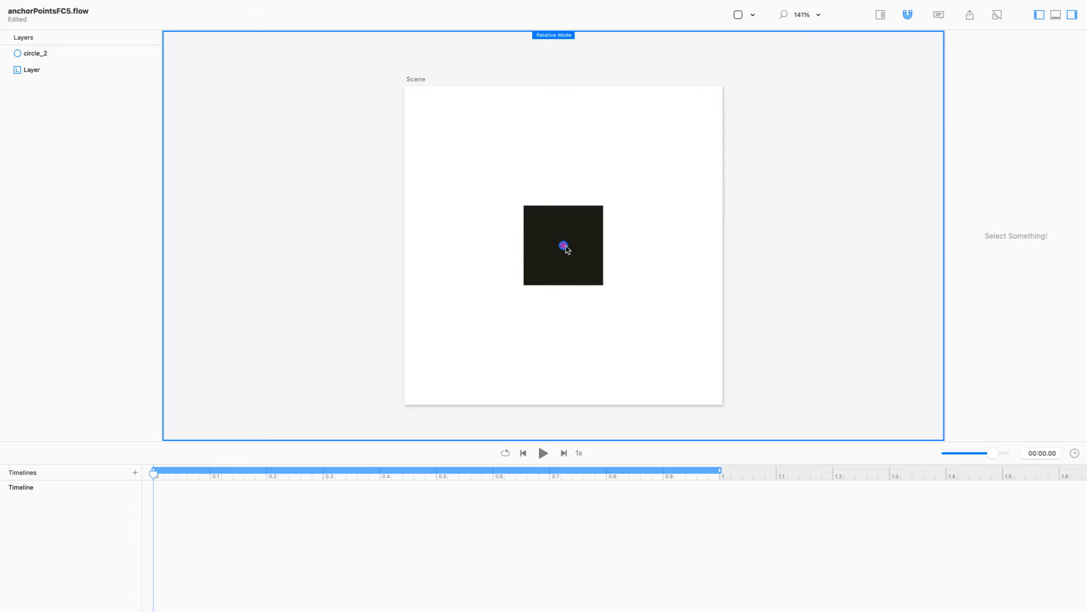
click(1017, 177)
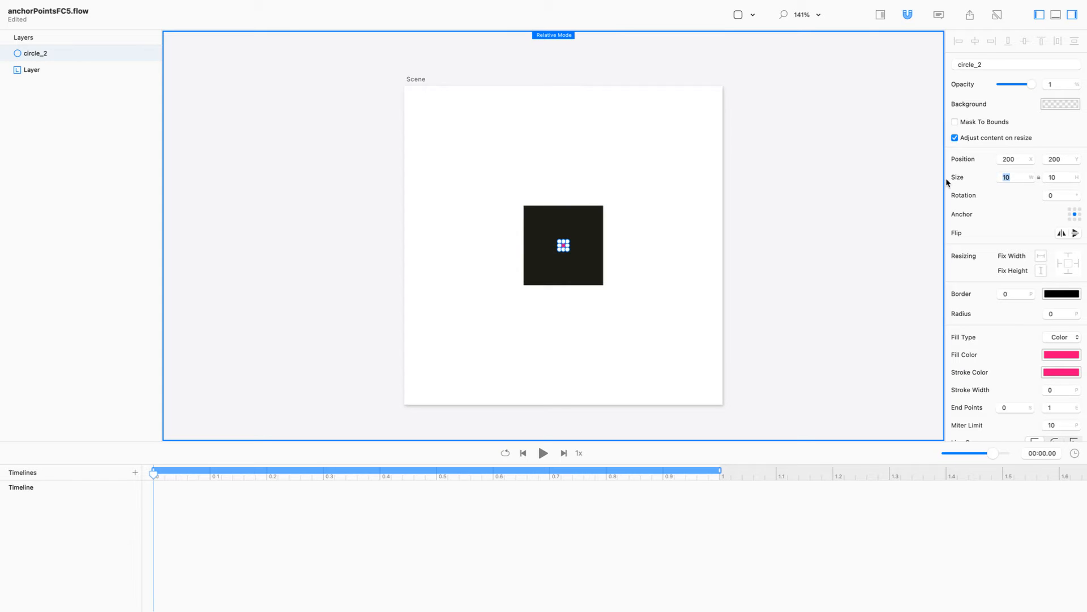
text(20)
key(Return)
click(758, 289)
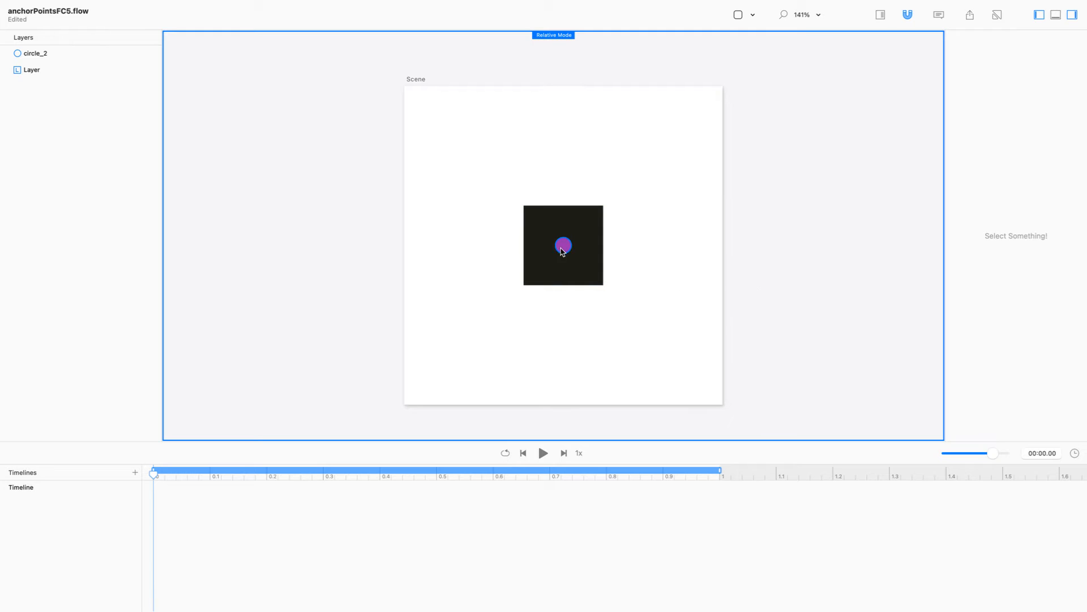
Rename the circle layer as anchorPoint
double_click(37, 52)
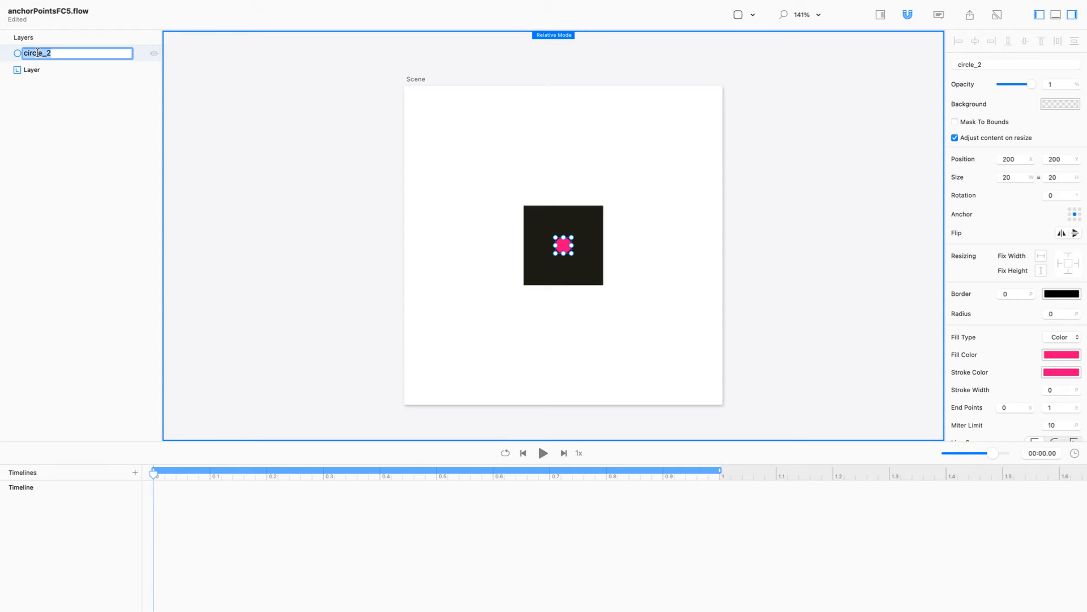
text(anchorPoint)
key(Return)
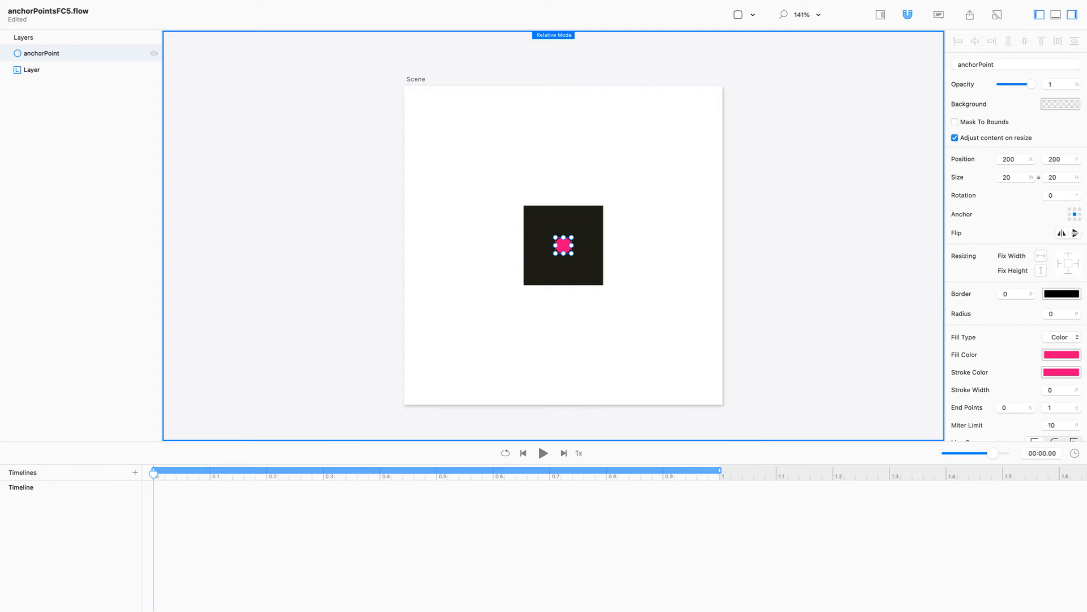
Nest the anchorPoint circle inside the dark square's layer to form a group
shift+click(48, 70)
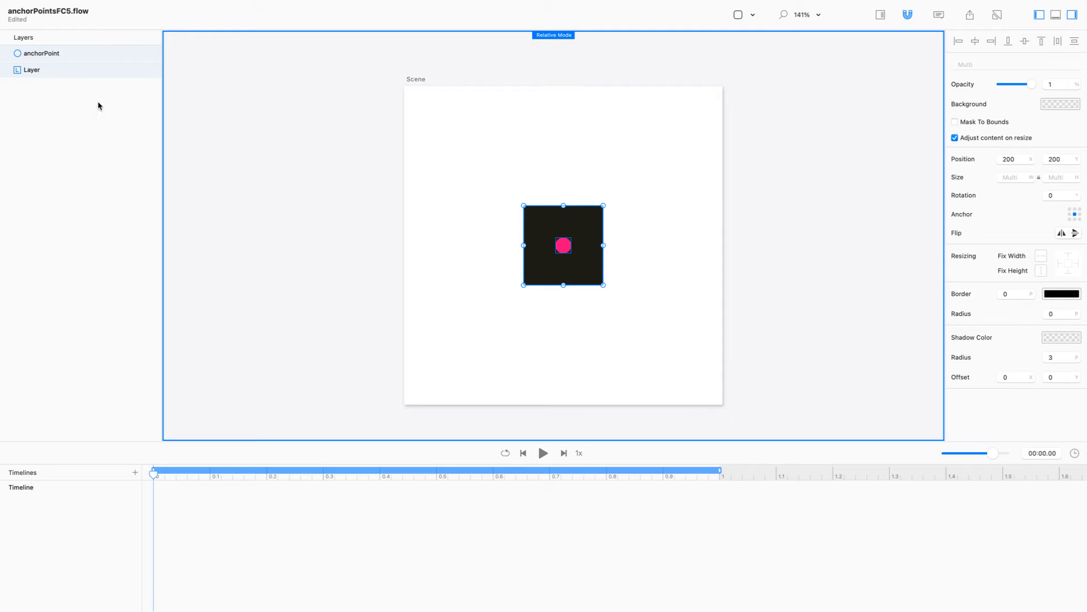
click(11, 96)
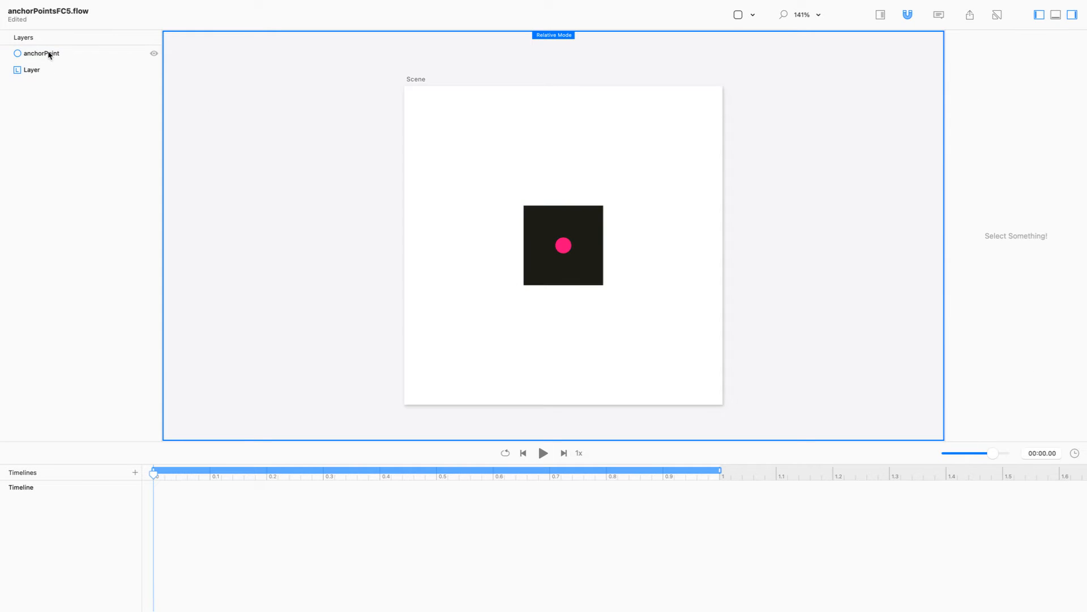
mouse_move(49, 55)
mouse_down()
mouse_move(39, 75)
mouse_move(48, 90)
mouse_move(43, 73)
mouse_up()
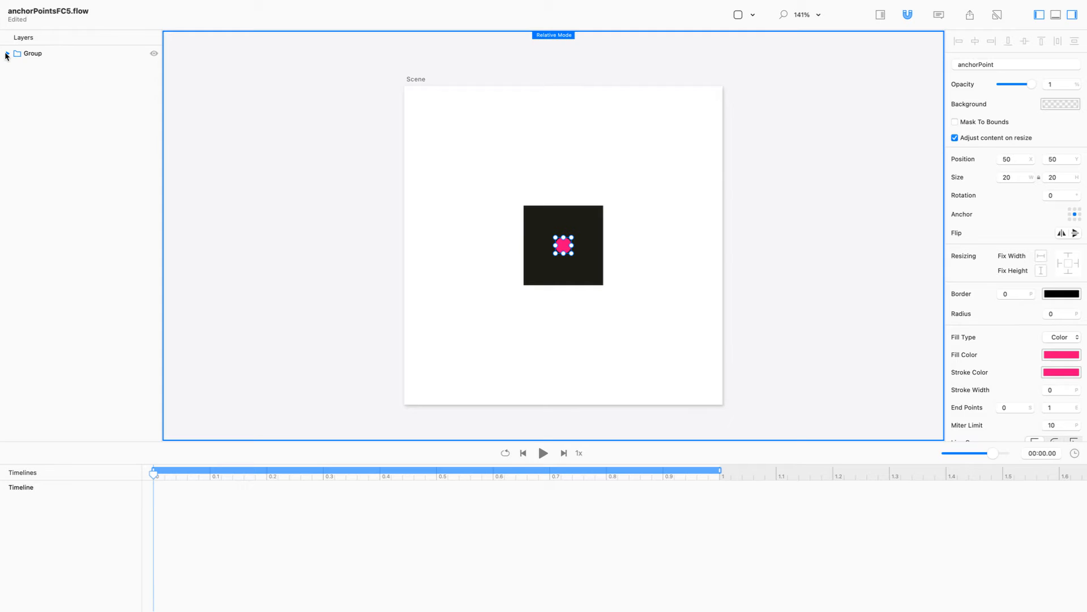
click(236, 231)
click(536, 312)
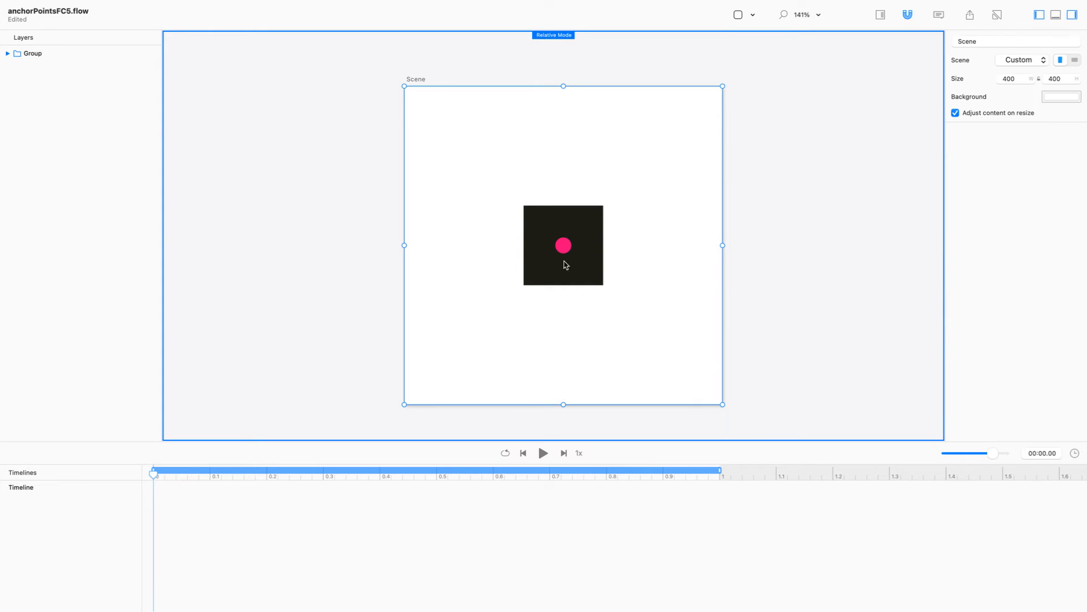
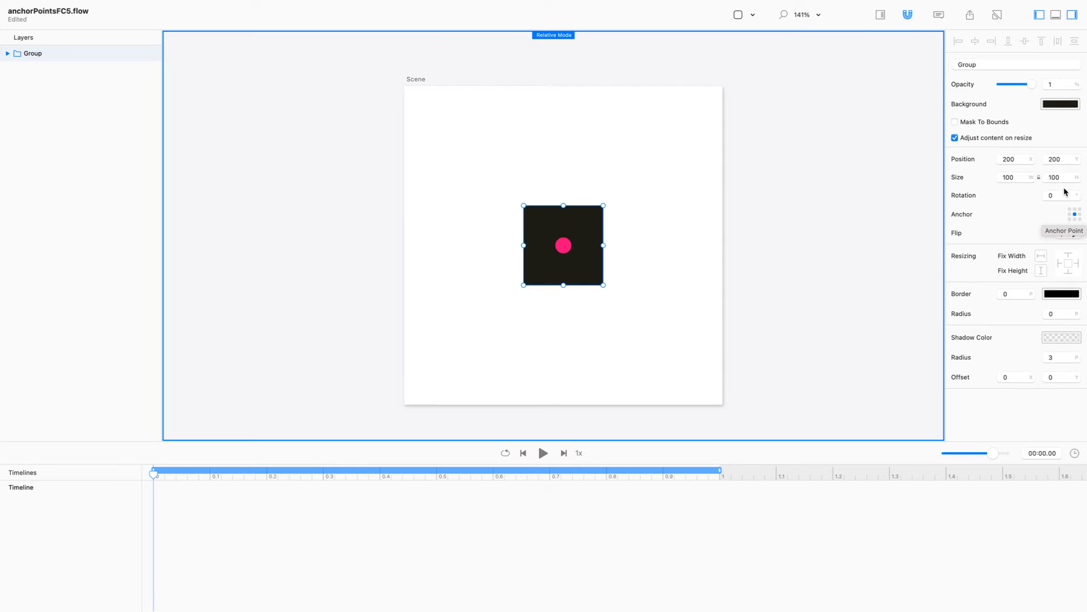
Set the group's X and Y position to 0, 0
click(1023, 179)
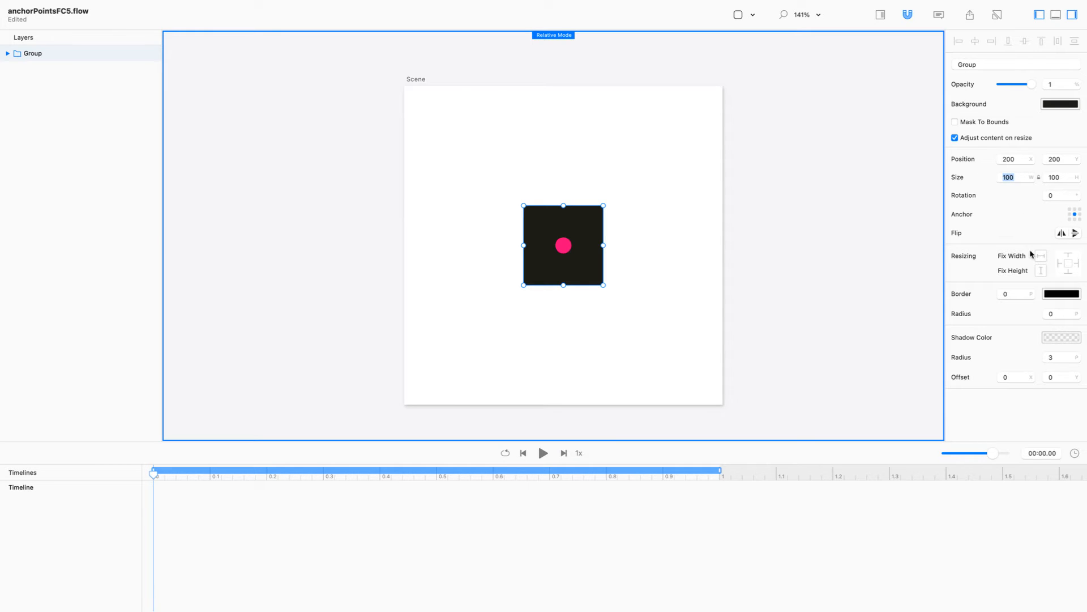
key(shift+Tab)
key(shift+Tab)
text(0)
key(Return)
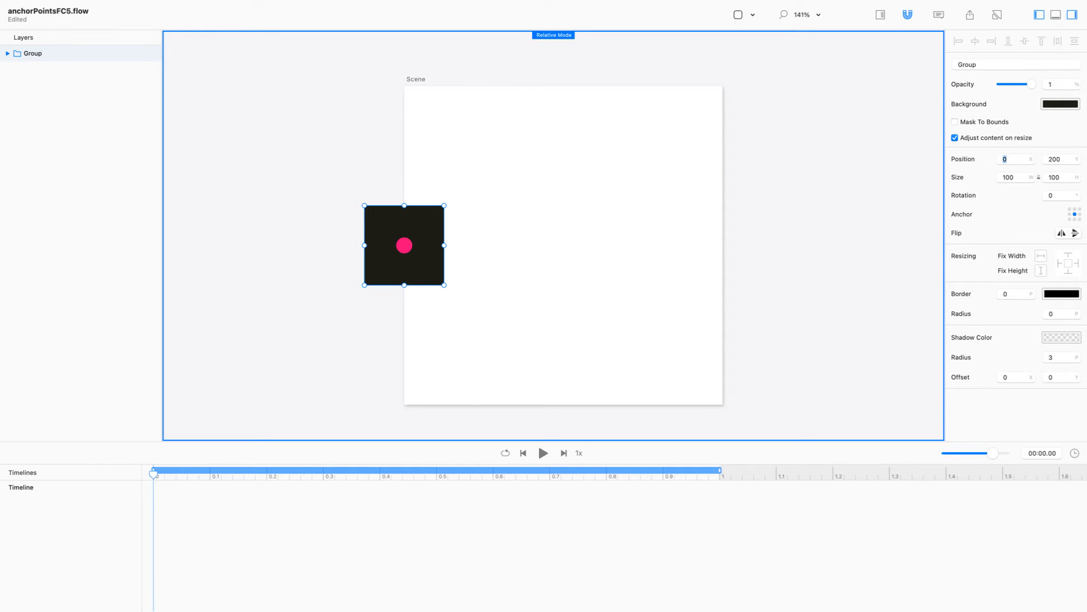
click(1057, 158)
text(0)
key(Return)
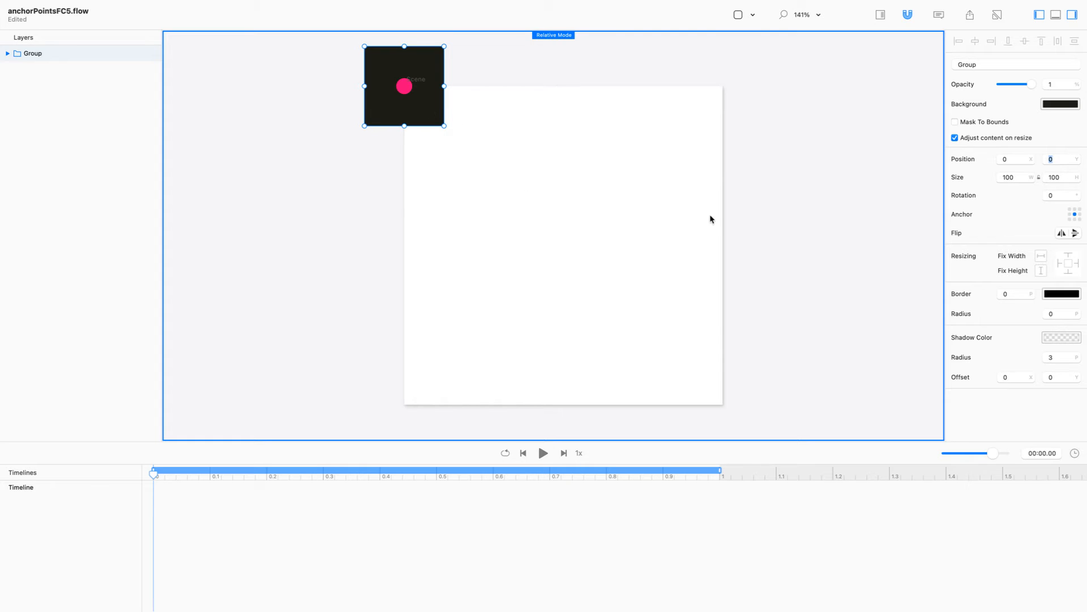
Set the group's X and Y position back to 200, 200
text(200)
key(Return)
key(shift+Tab)
text(200)
key(Tab)
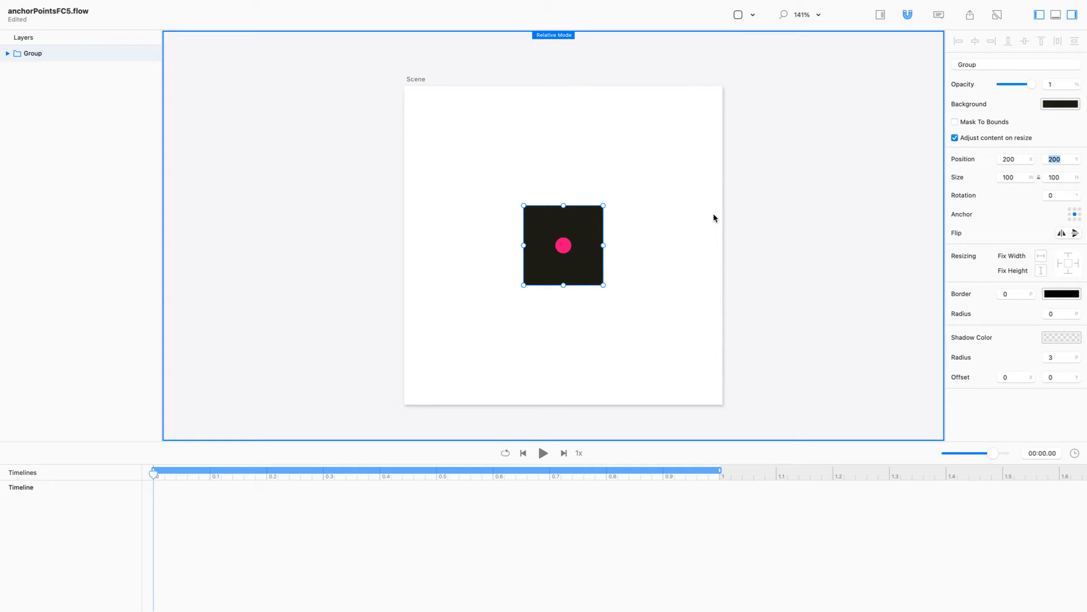
At 1 second, with Relative Mode off, set the group's rotation to 360° to animate a full turn
click(1050, 196)
drag(678, 478, 785, 479)
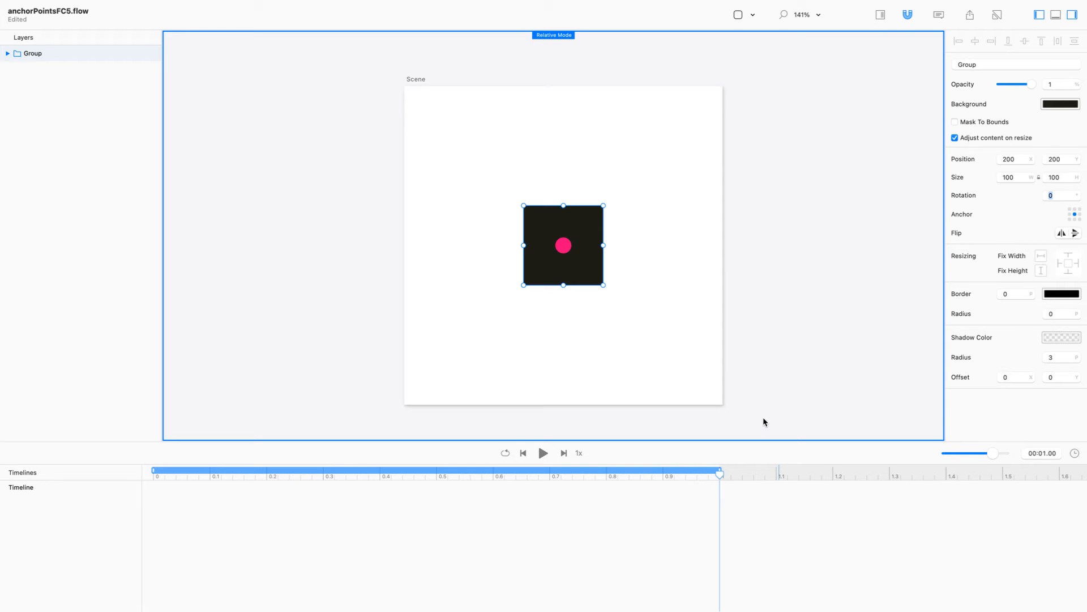
key(super+r)
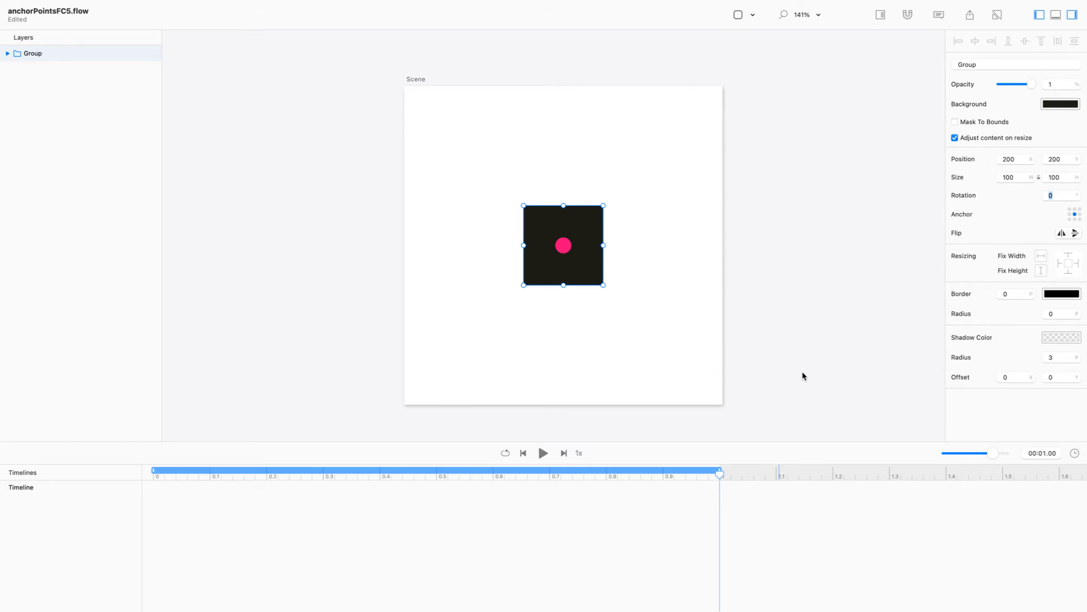
text(360)
key(Return)
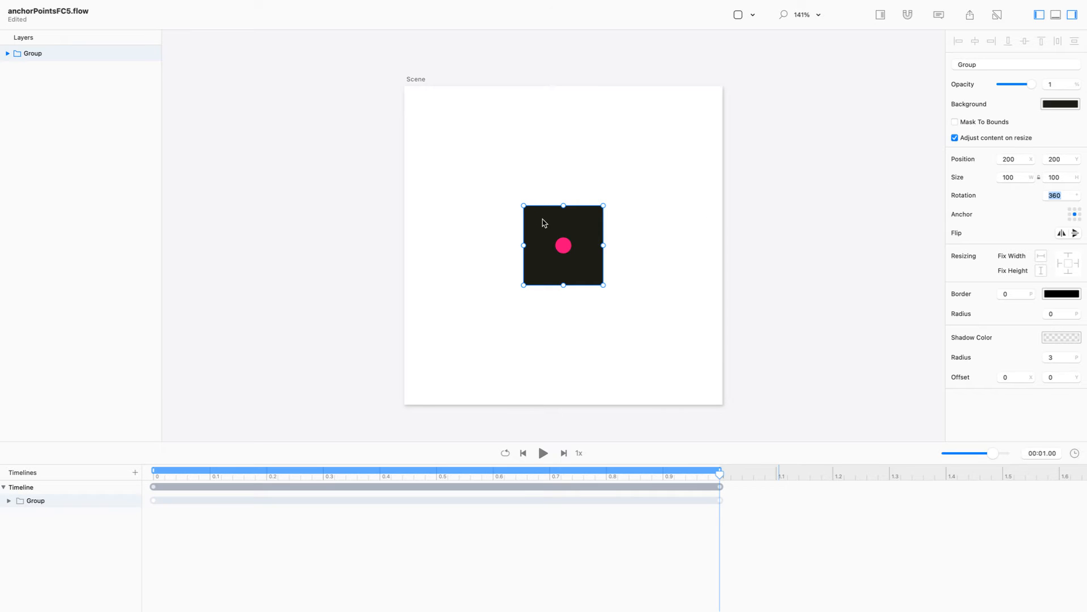
Expand the group's rotation track in the timeline and play the animation from the start
click(9, 501)
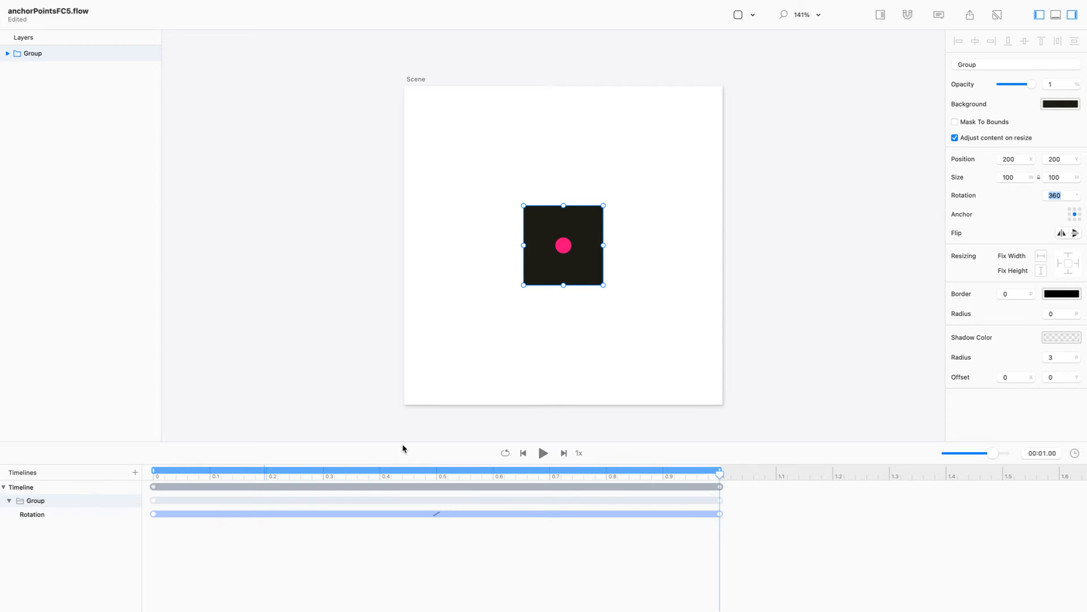
click(524, 453)
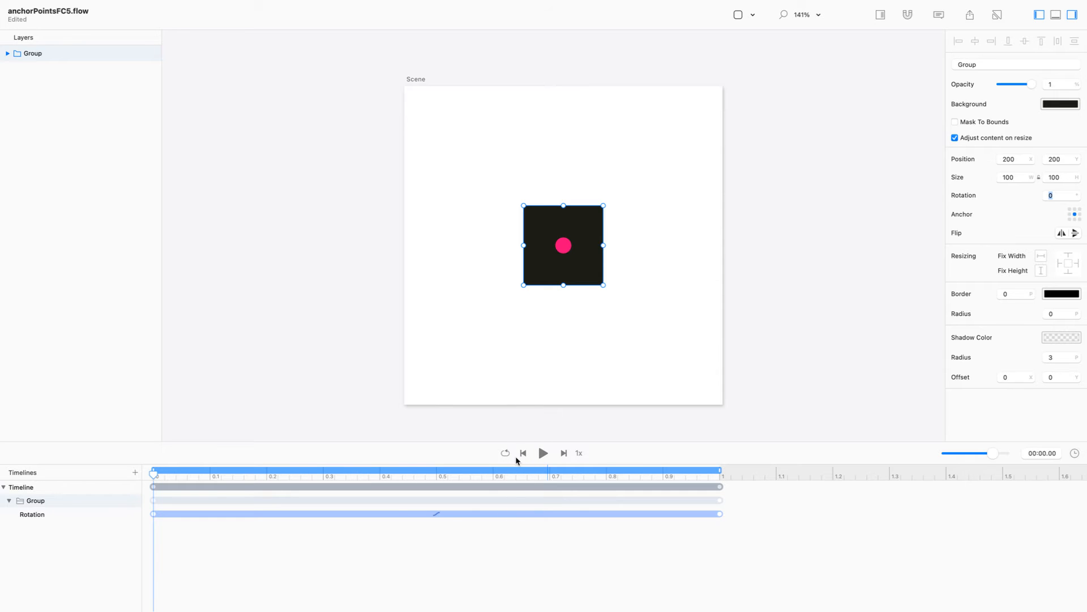
click(545, 453)
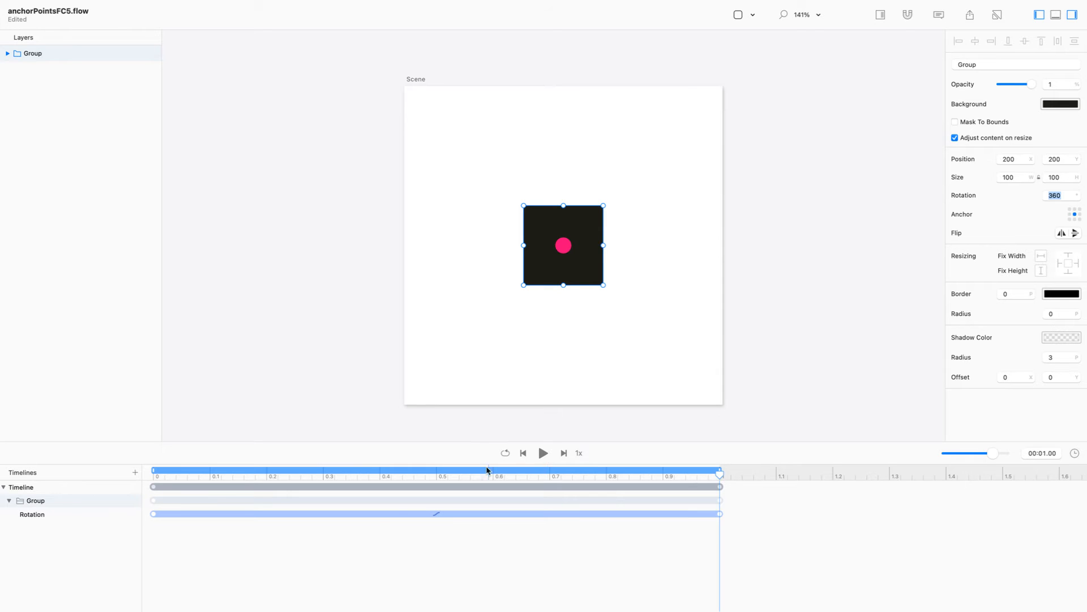
Rename the timeline as middle
click(45, 488)
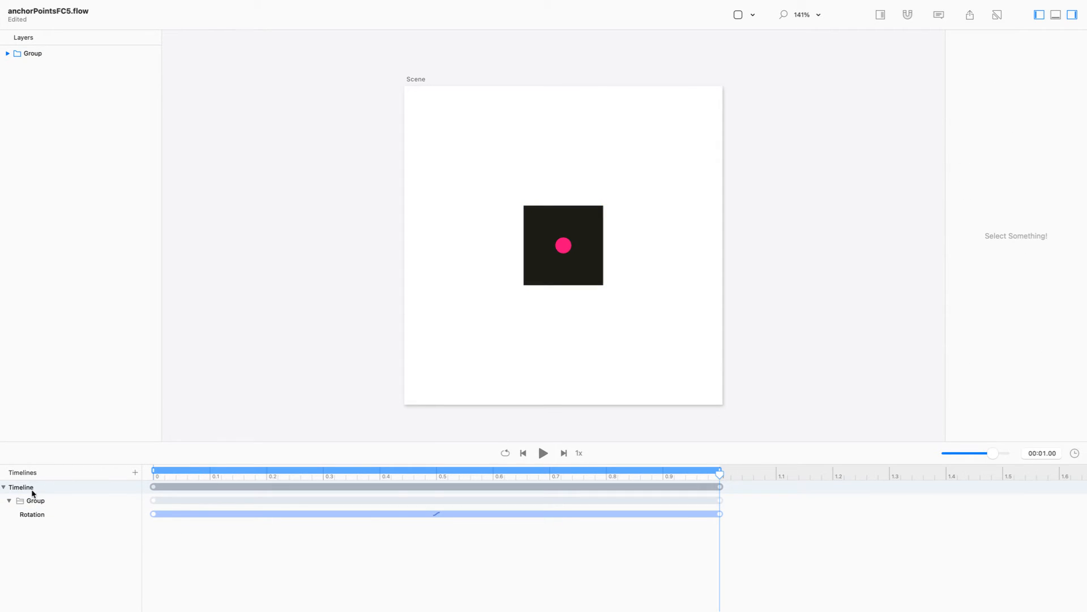
double_click(51, 488)
text(middle)
key(Return)
Duplicate the middle timeline, rename the copy as topLeft and expand its group track
right_click(73, 489)
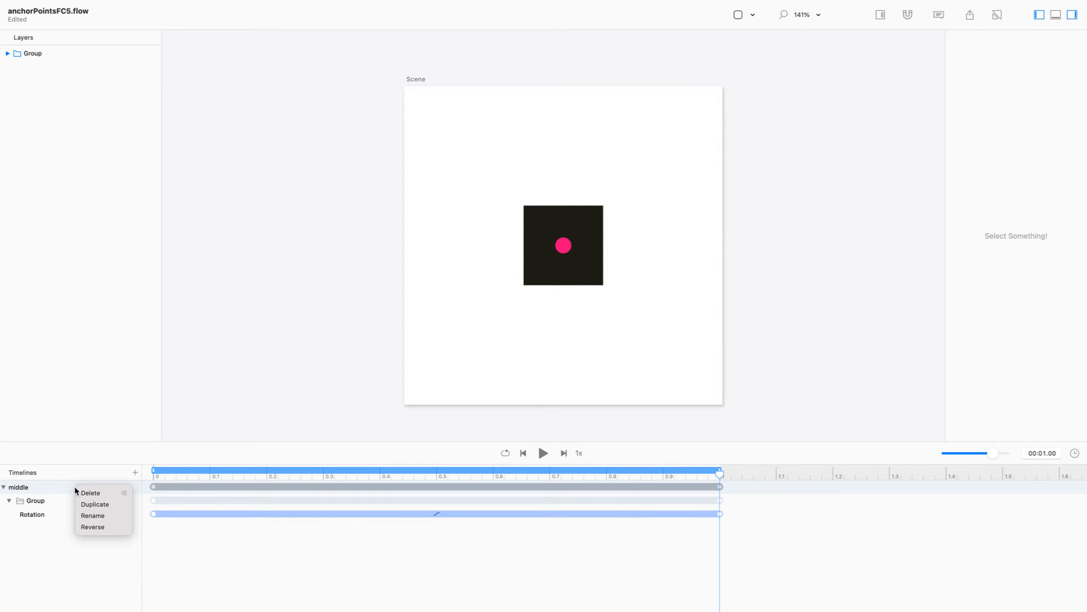
click(96, 504)
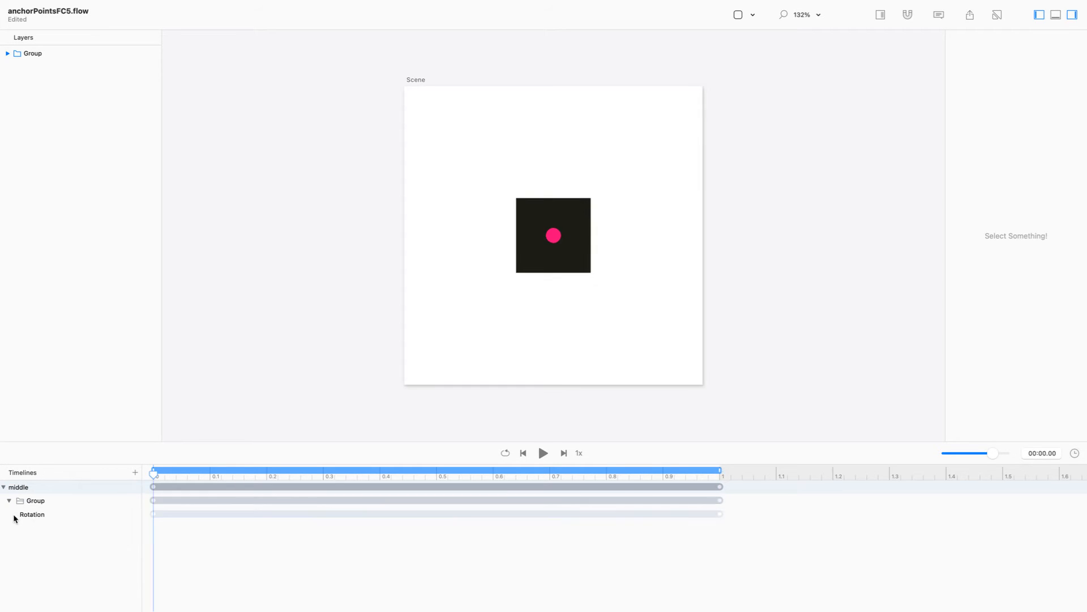
click(22, 501)
double_click(25, 501)
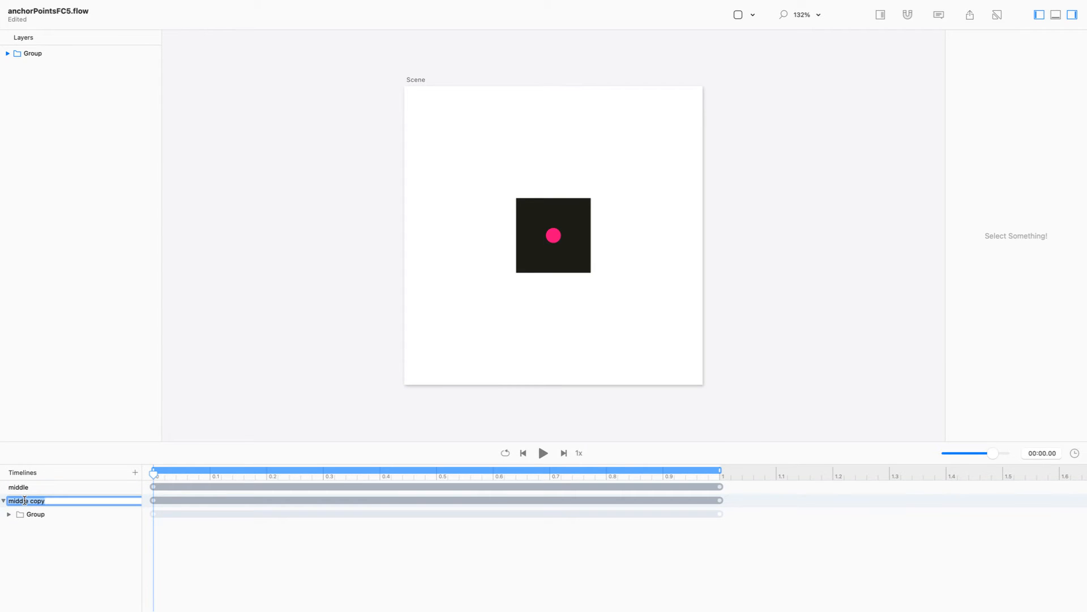
text(topLeft)
key(Return)
click(8, 514)
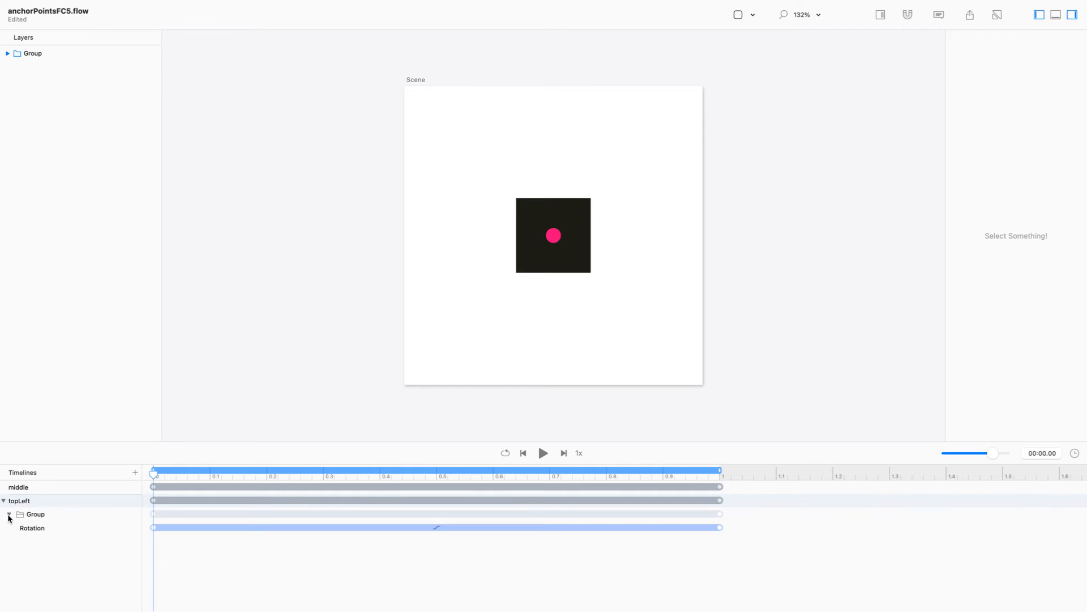
In Relative Mode, move the anchorPoint circle to the dark square's top-left corner at position 0, 0
click(7, 53)
key(r)
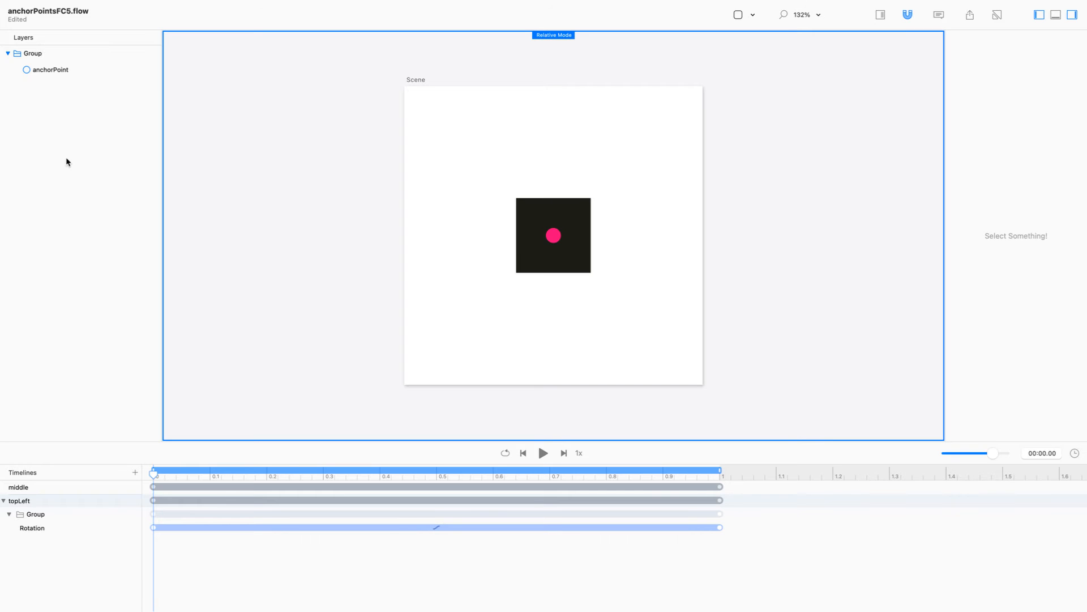
click(554, 235)
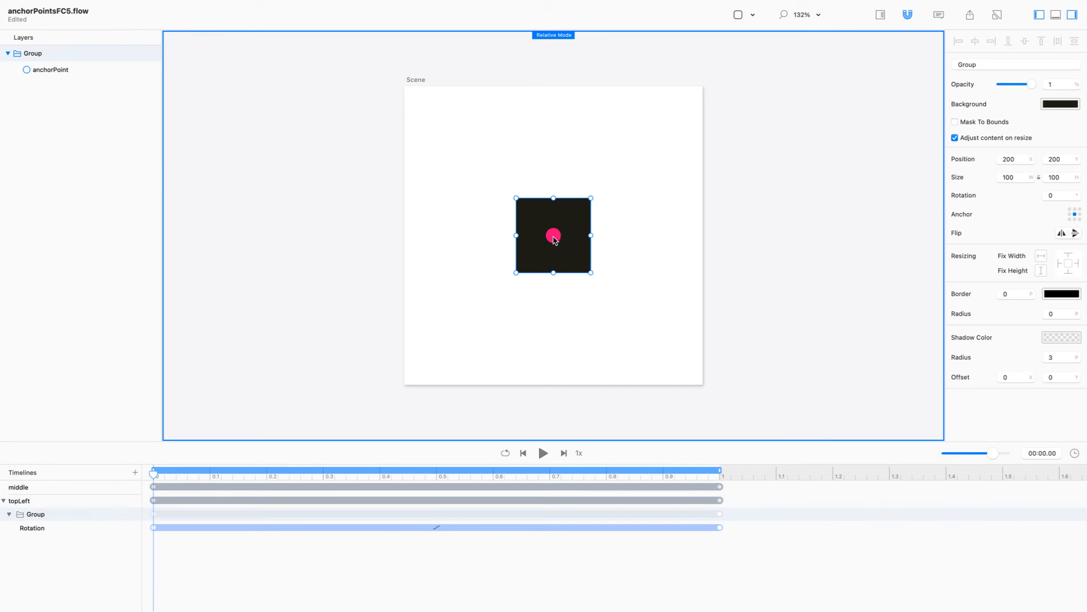
drag(555, 240, 522, 203)
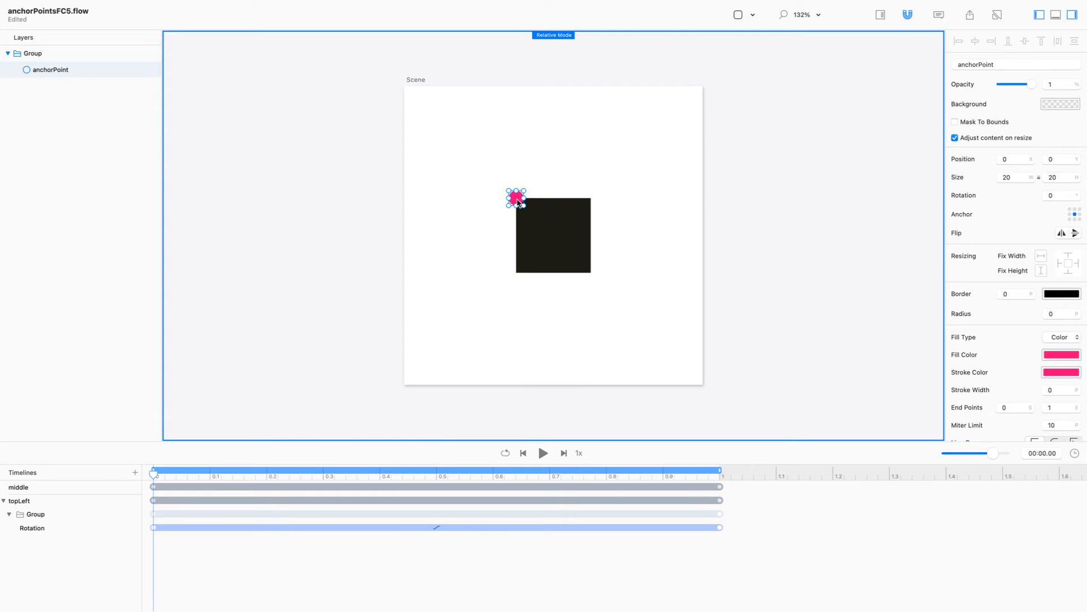
key(r)
click(285, 205)
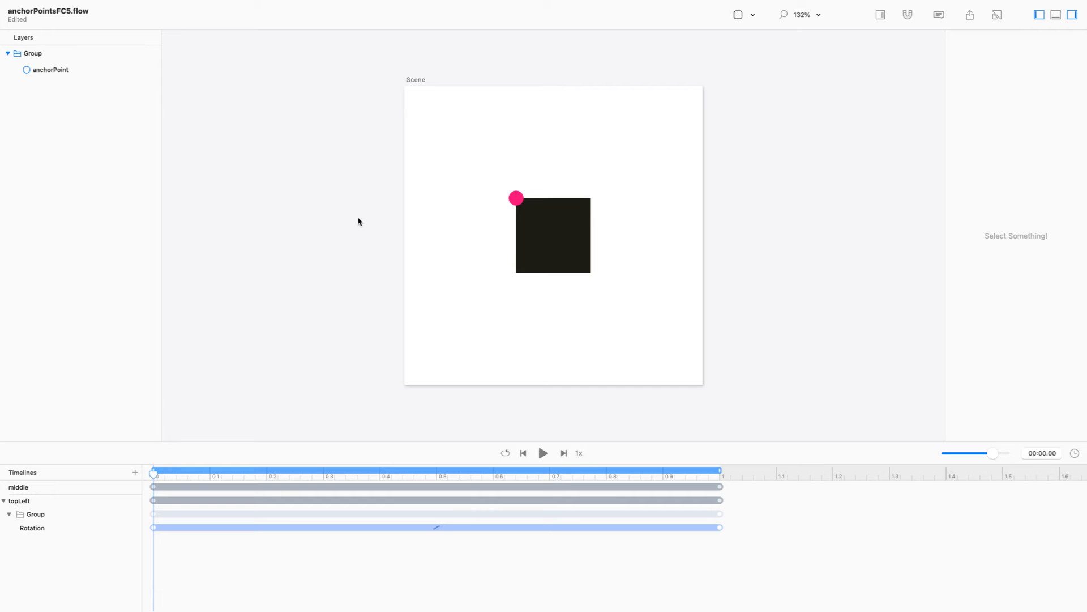
In Relative Mode, set the group's anchor to its top-left corner, and play the topLeft animation with the mode off
click(78, 56)
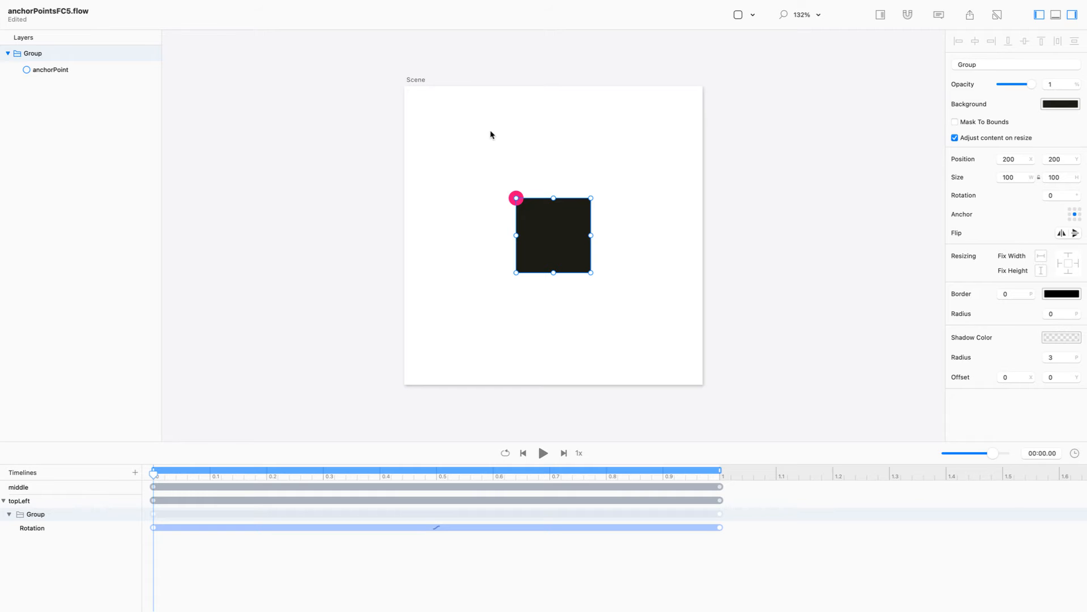
key(super+r)
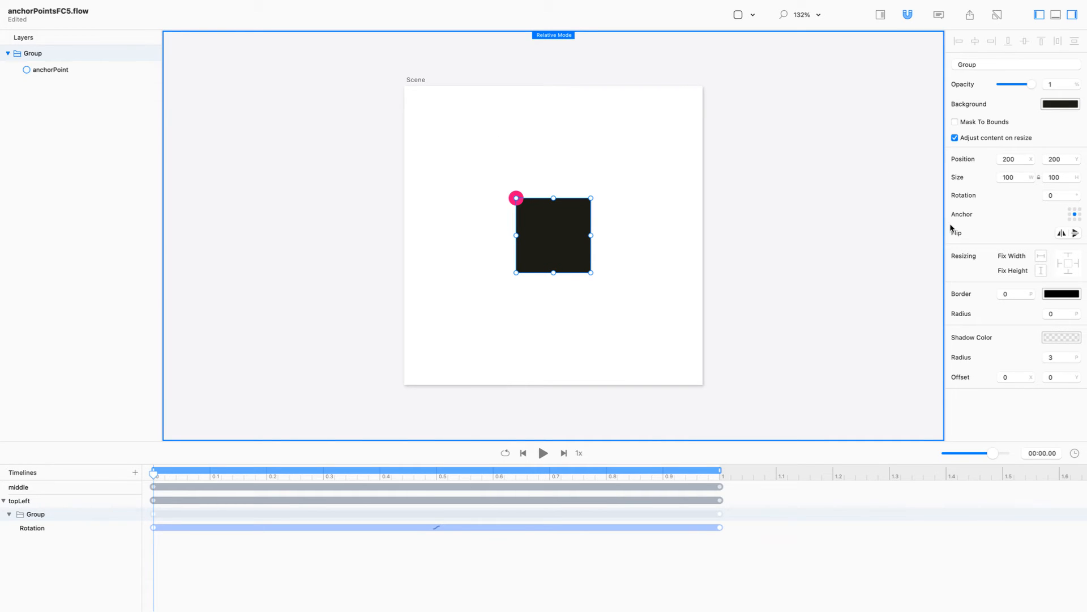
click(1070, 209)
key(super+r)
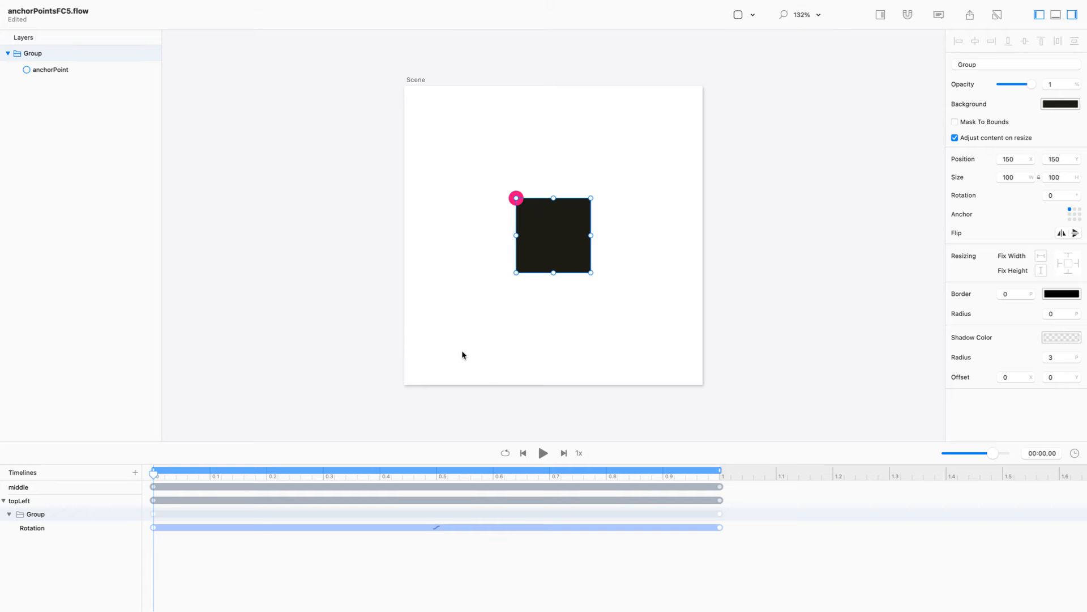
click(542, 454)
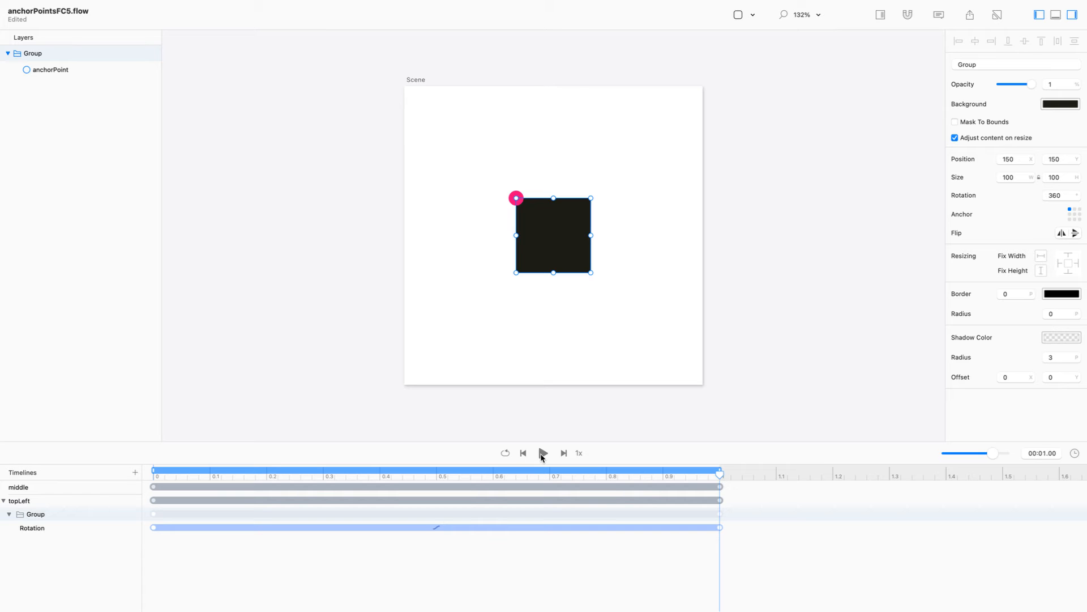
Try positioning the group at 0, 0 at 1 second, and undo the position changes
double_click(1012, 160)
text(0)
key(Tab)
text(0)
key(Return)
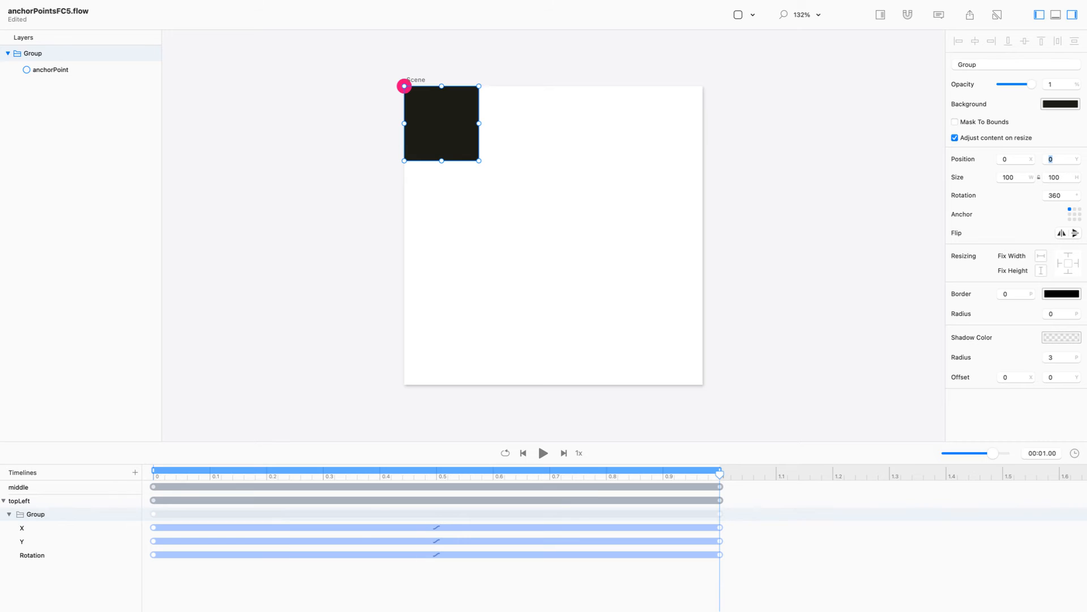
key(super+z)
key(super+z)
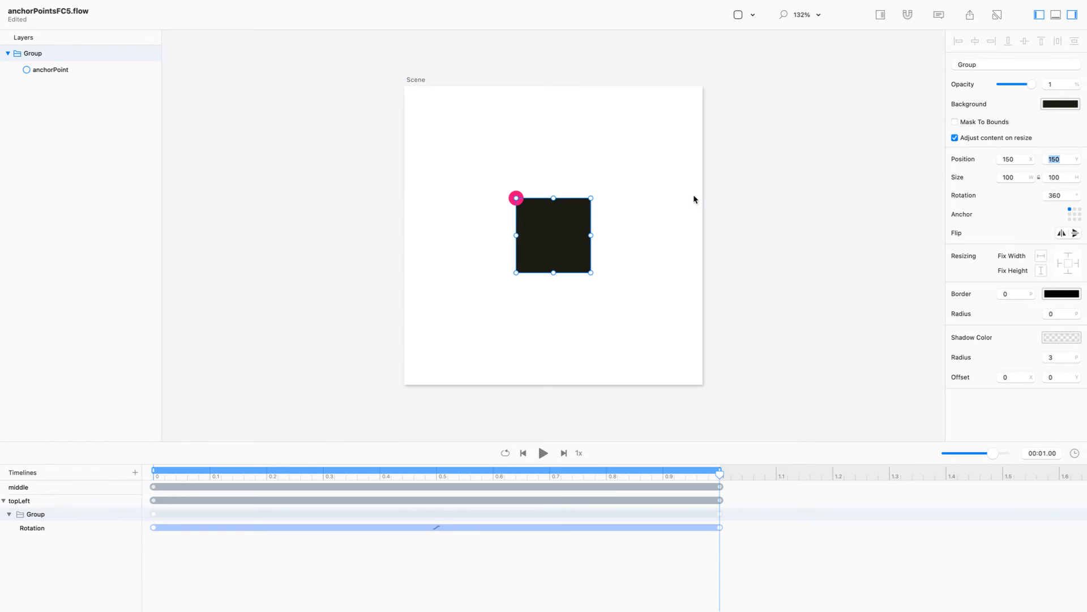
Turn on looped playback, play the topLeft rotation and pause it
click(222, 264)
click(505, 453)
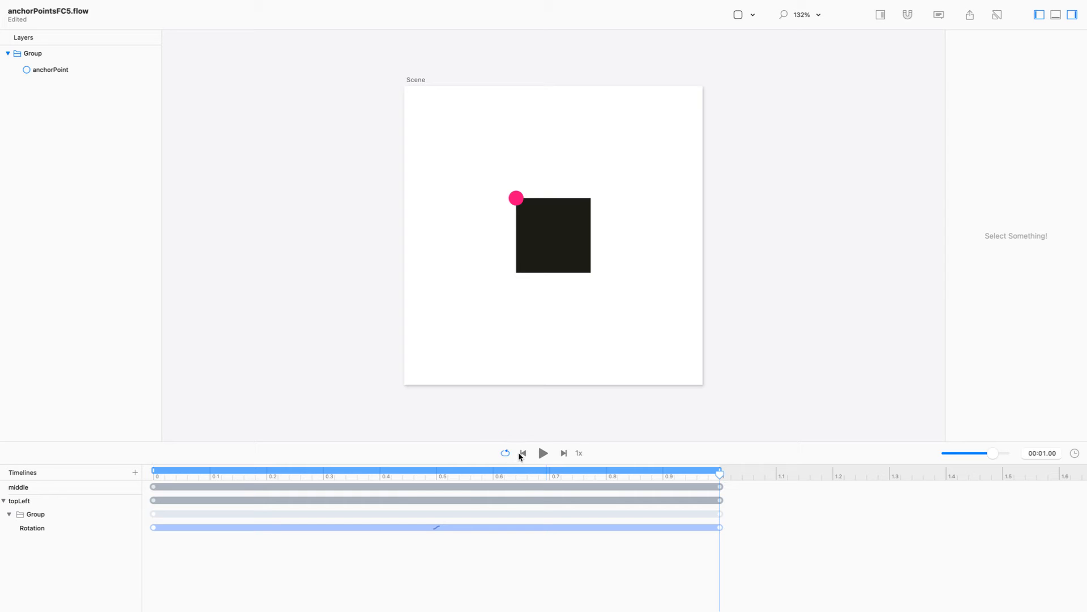
click(543, 453)
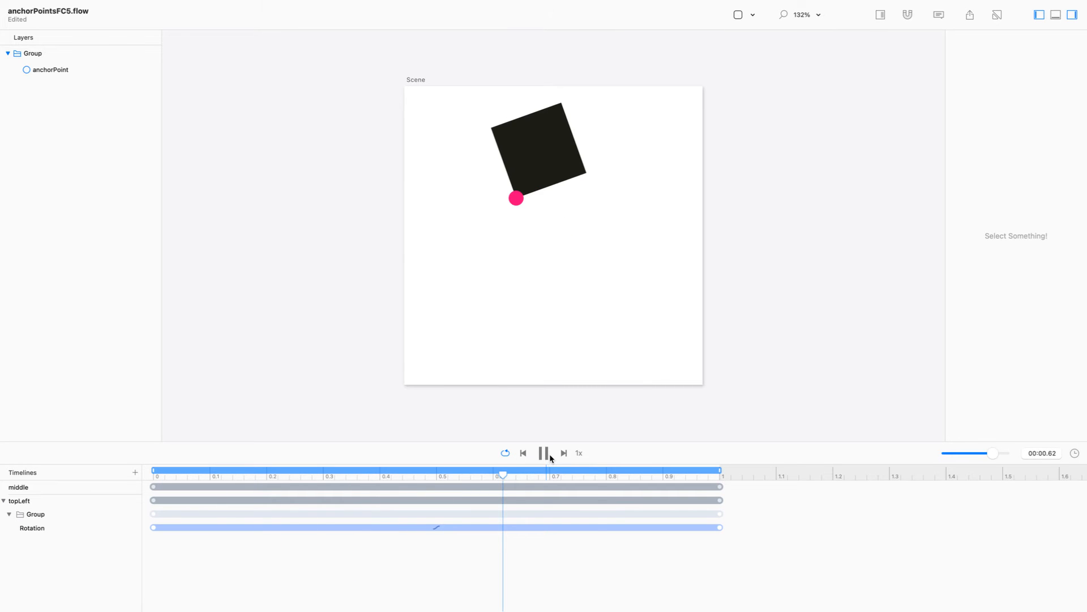
click(545, 454)
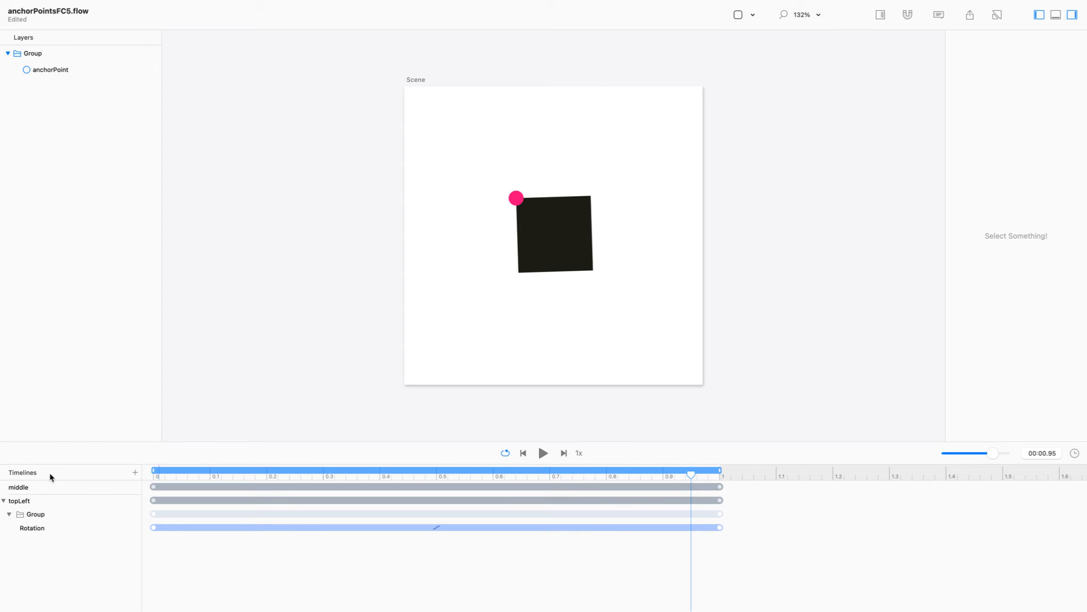
Duplicate the topLeft timeline, name the copy bottomRight and expand its group to show the rotation track
right_click(52, 499)
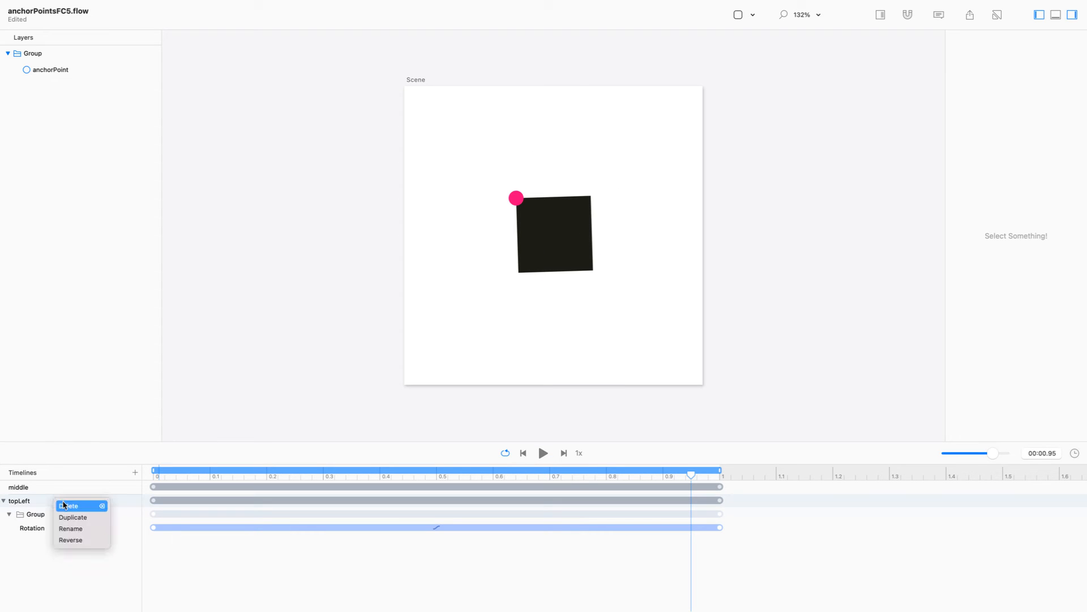
click(73, 517)
click(24, 516)
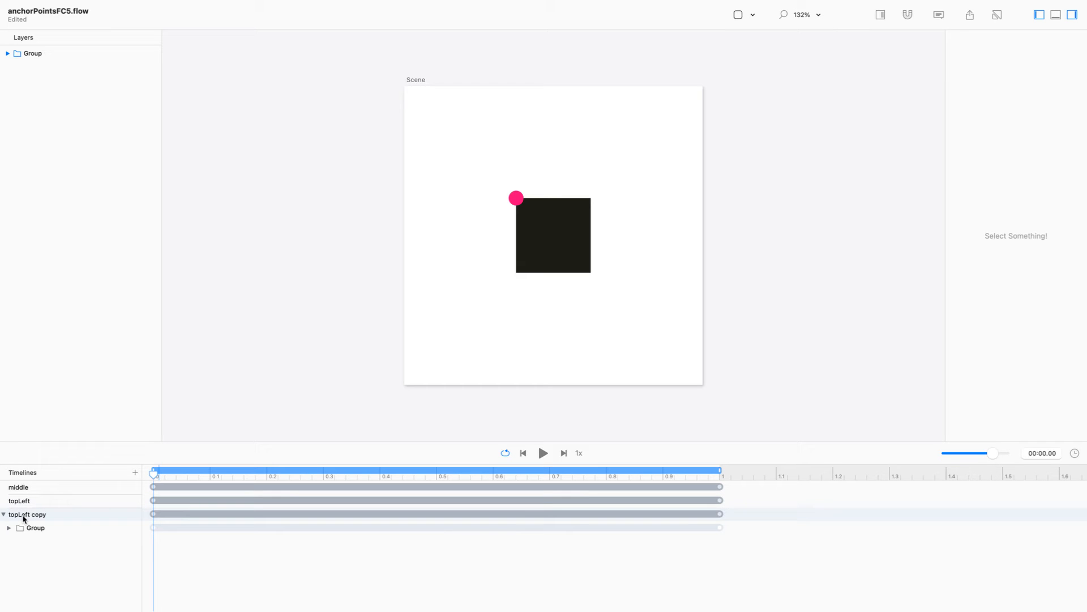
double_click(24, 518)
text(bottomRight)
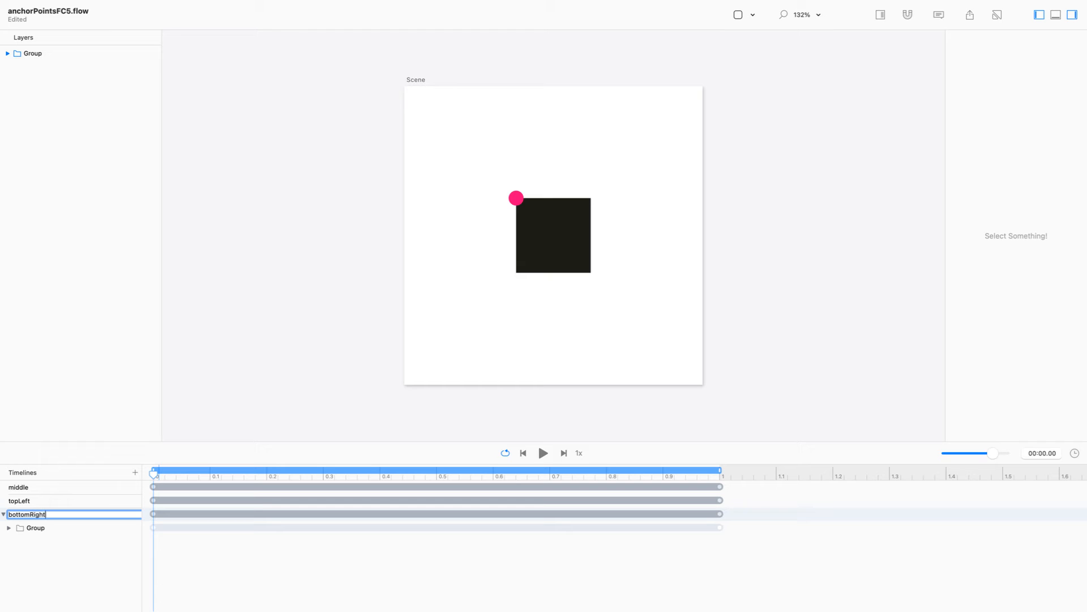
key(Return)
click(9, 528)
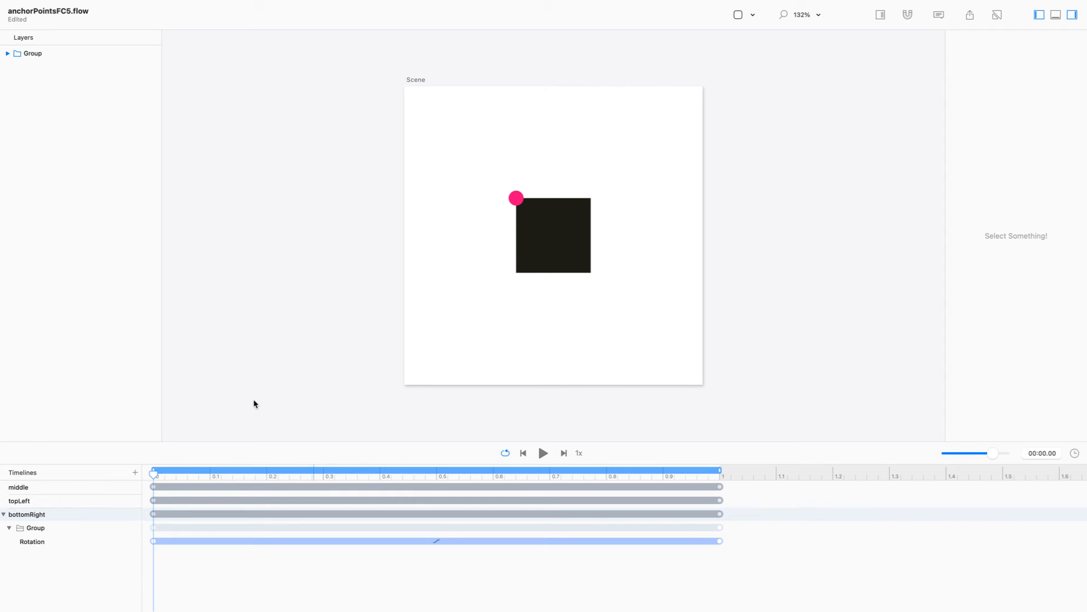
In Relative Mode, move the anchorPoint circle to the square's bottom-right corner at position 100, 100, and set the group's anchor to its bottom-right corner
key(super+r)
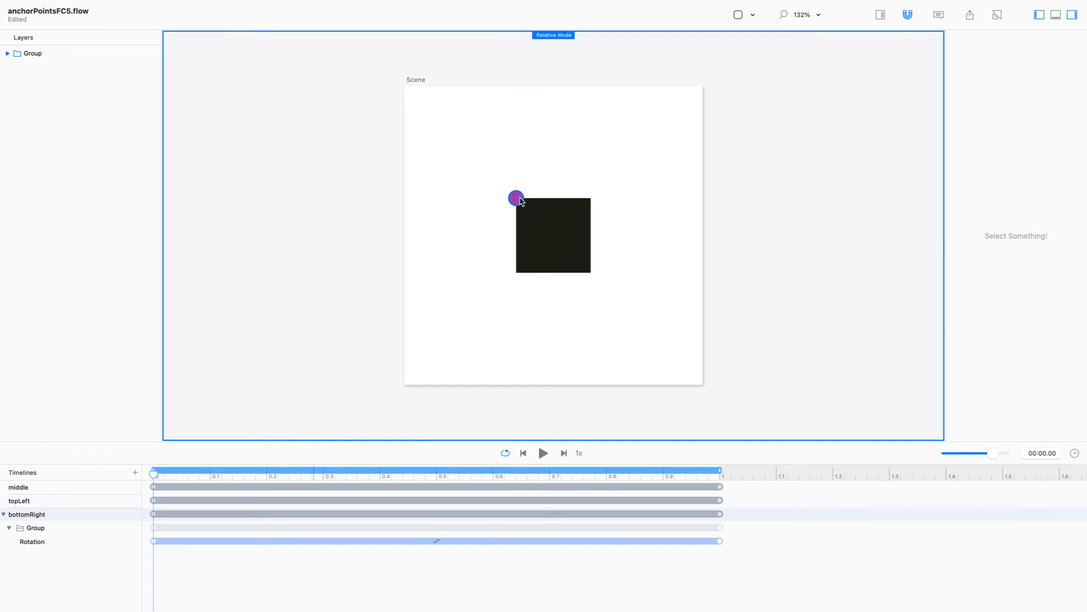
drag(518, 199, 591, 273)
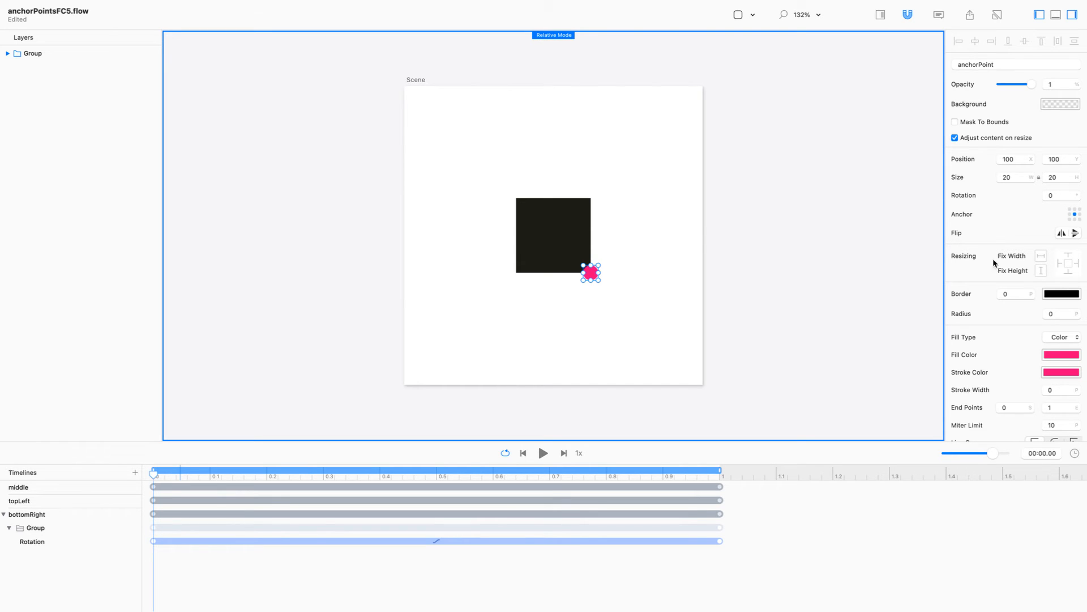
click(1080, 219)
click(107, 52)
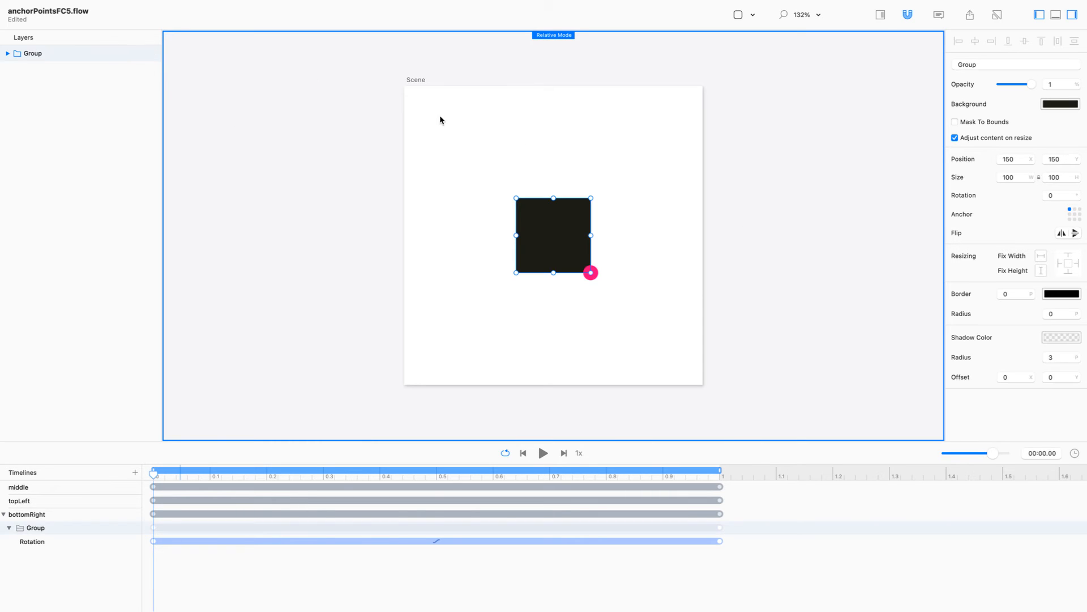
click(1080, 220)
Play the bottomRight rotation with Relative Mode off, and return the playhead to the start
click(779, 261)
key(space)
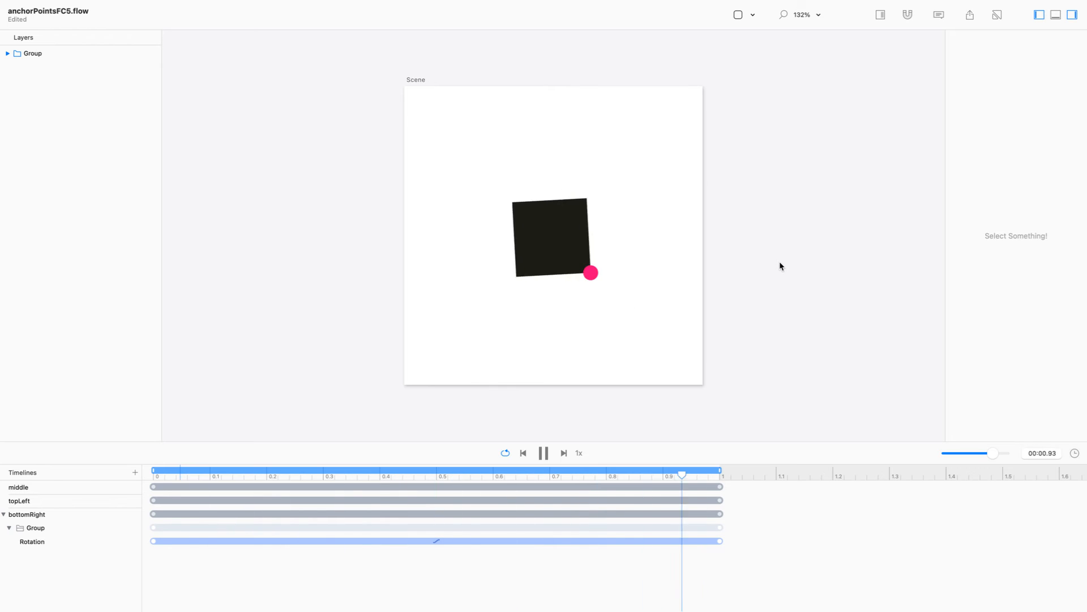
key(space)
key(space)
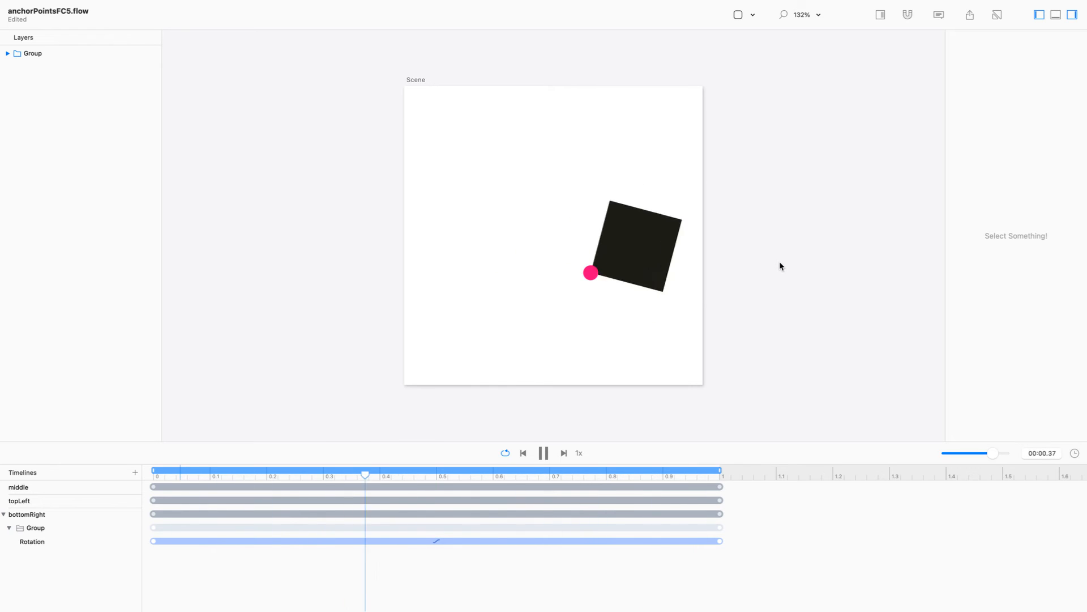
key(Return)
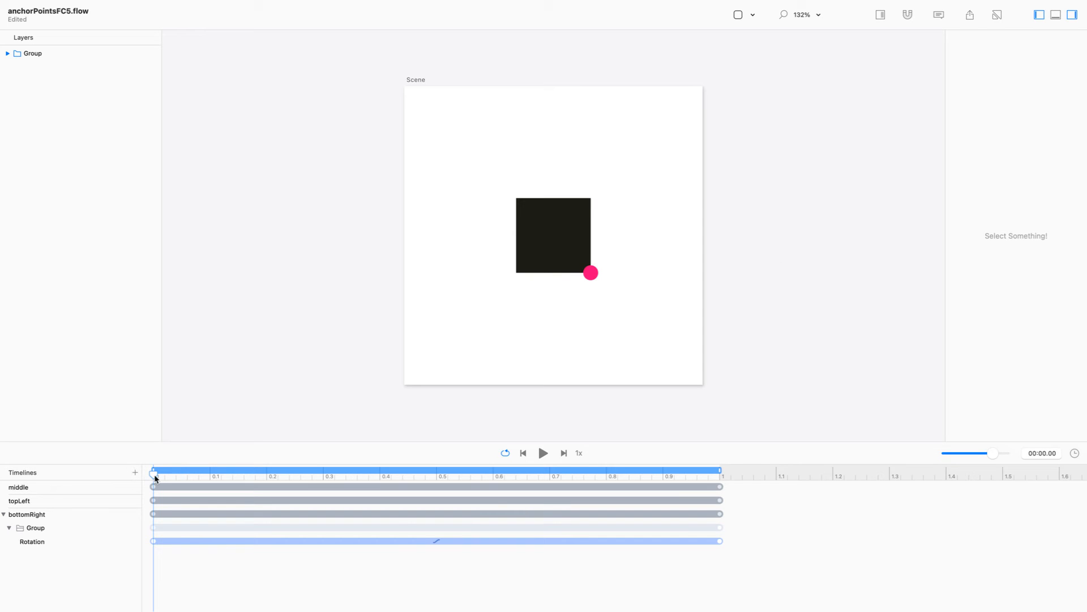
Duplicate the bottomRight timeline, name the copy star and expand its group to show the rotation track
click(4, 515)
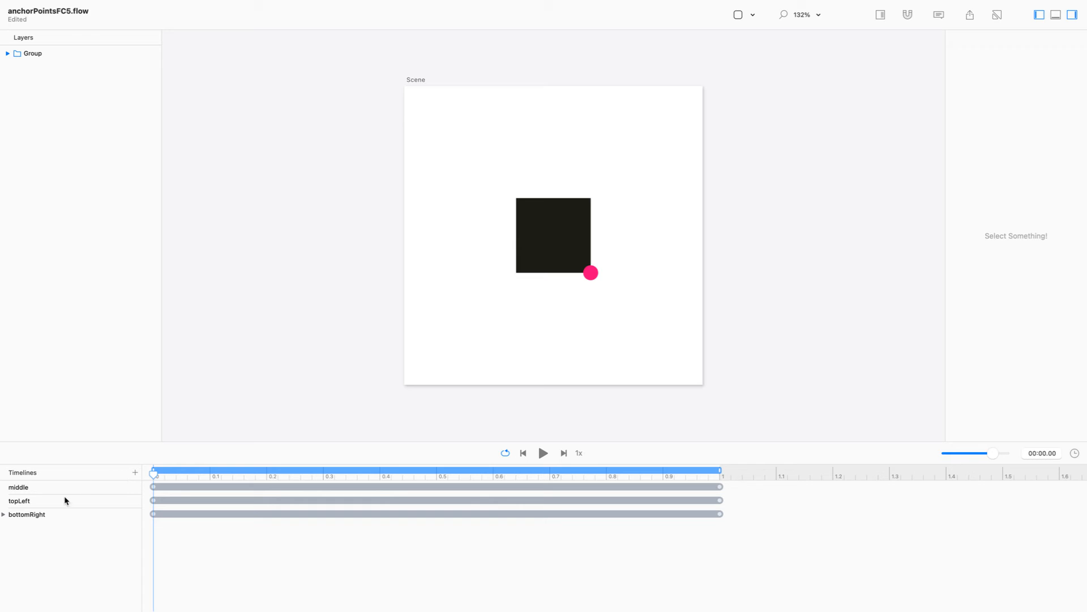
right_click(66, 516)
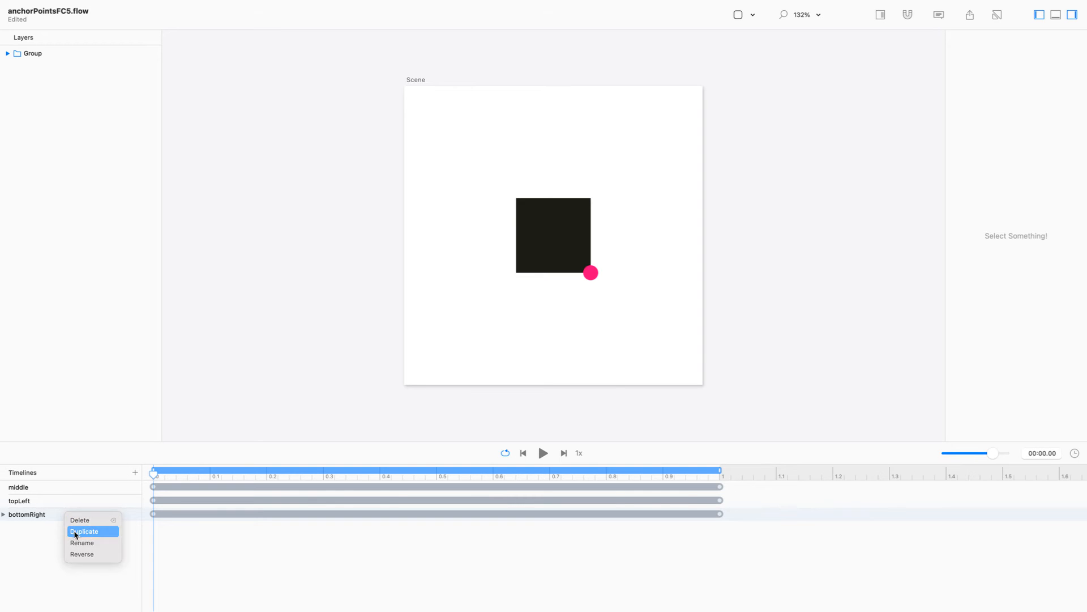
click(84, 531)
click(29, 528)
double_click(36, 528)
text(s)
key(Return)
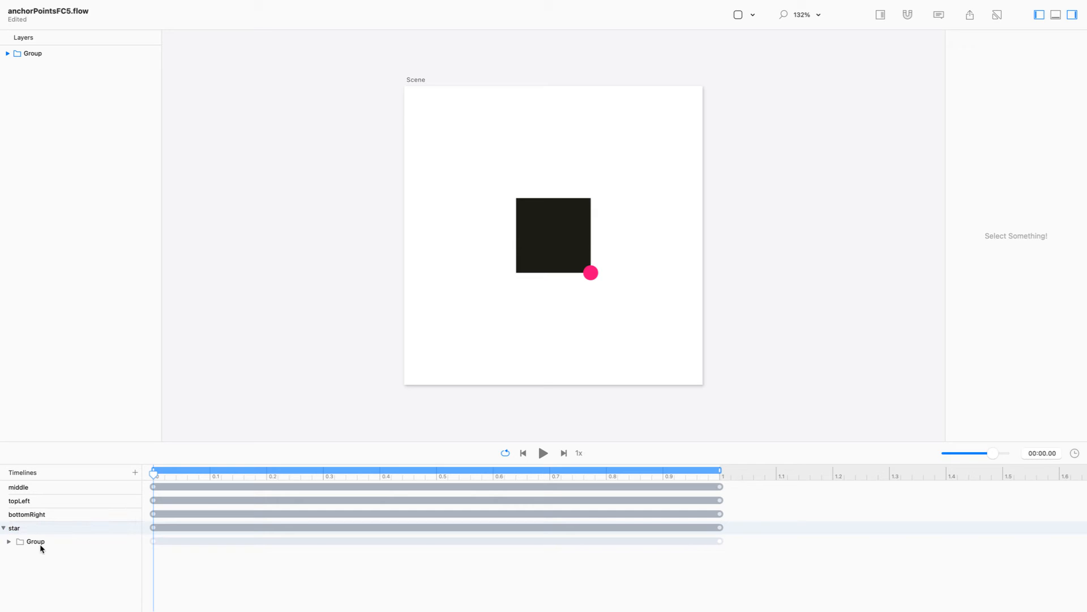
click(7, 543)
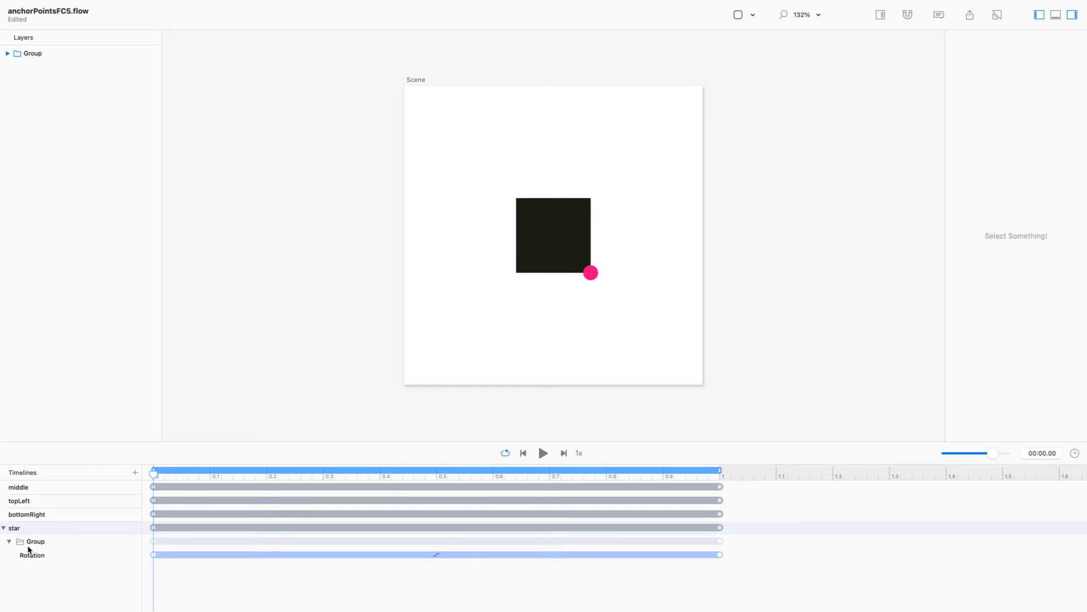
click(30, 552)
Delete the anchorPoint circle from the group and rename the remaining dark square layer l0
mouse_move(387, 589)
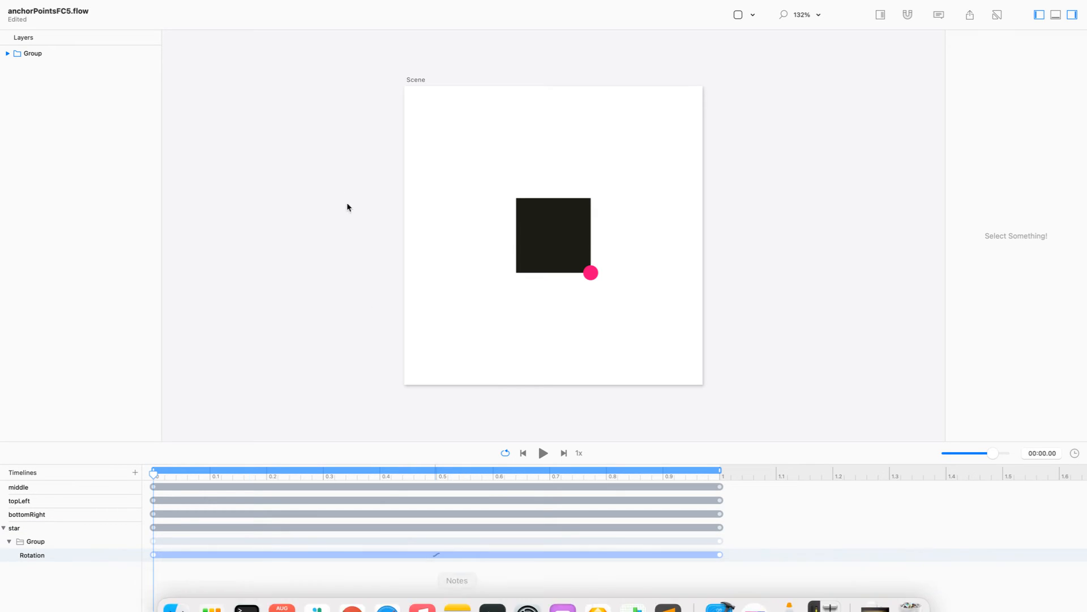
click(6, 54)
click(7, 53)
click(50, 70)
key(Delete)
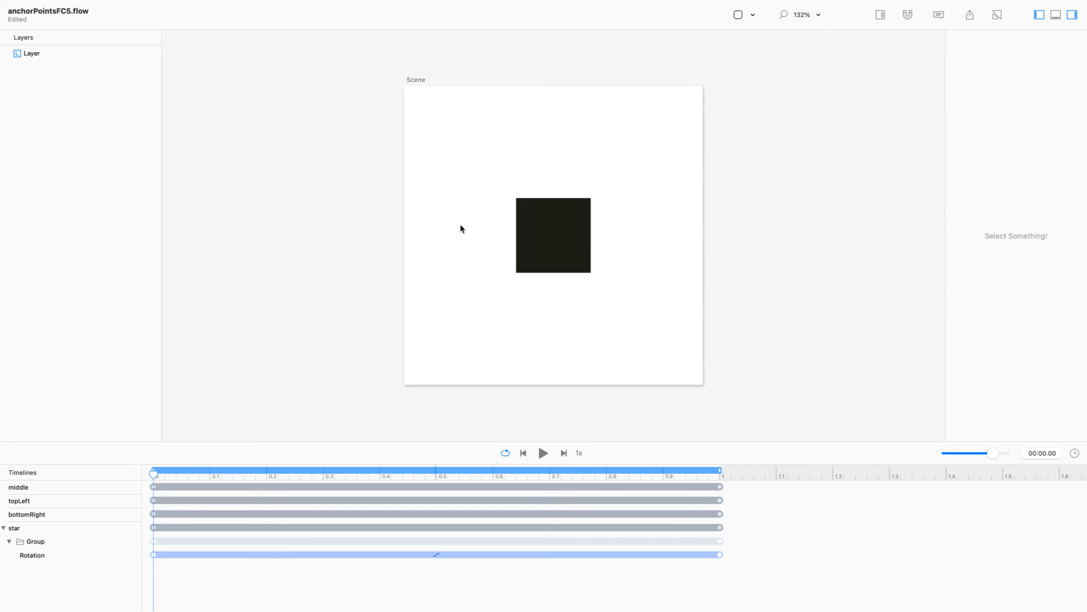
double_click(32, 53)
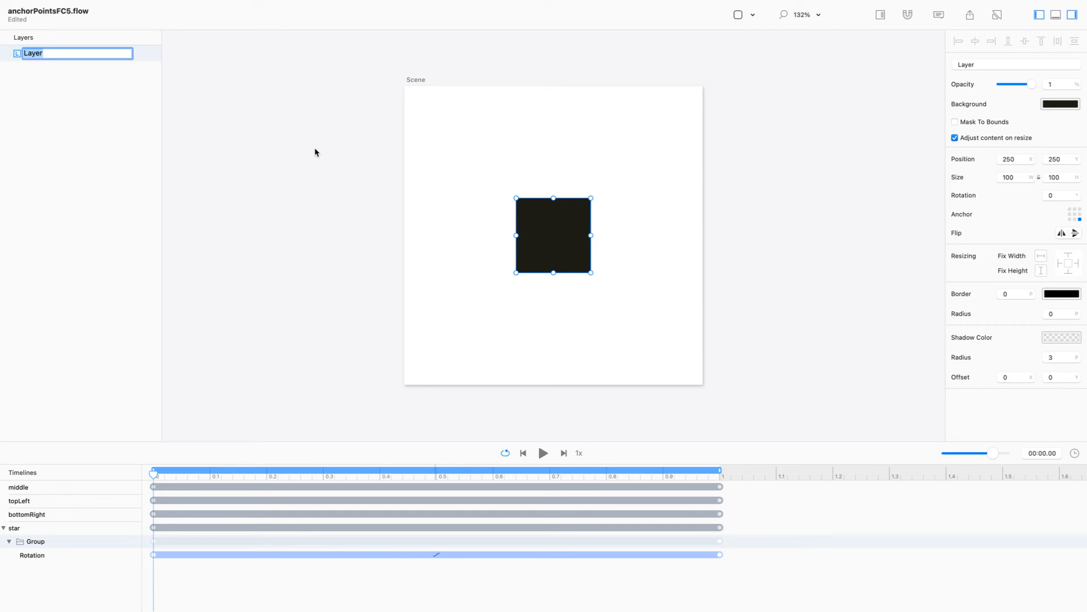
text(l0)
key(Return)
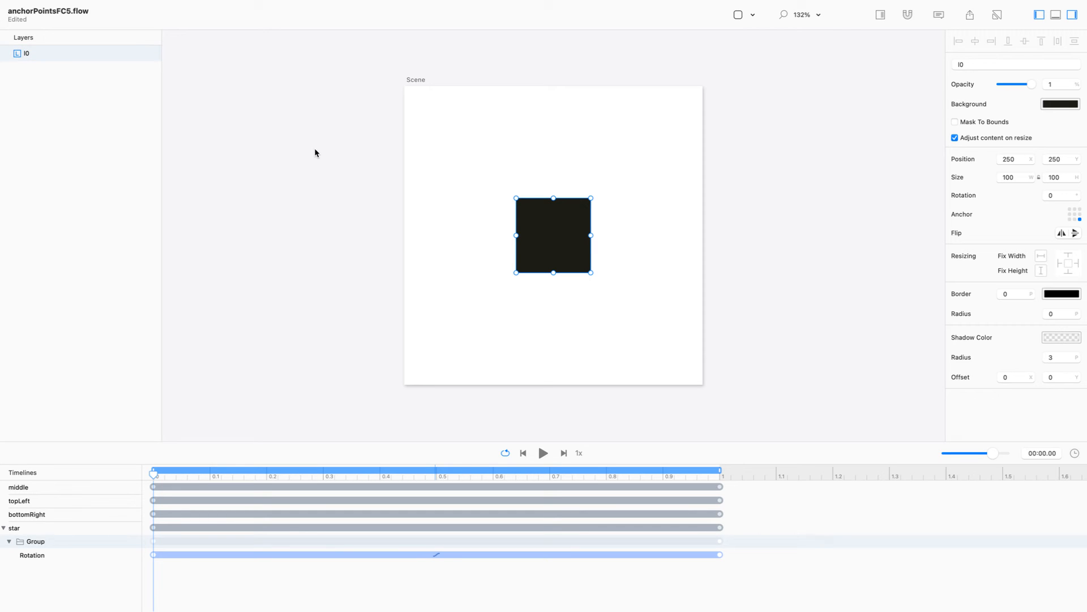
Duplicate the l0 square three times, each copy made from the previous one
key(super+d)
key(super+d)
key(super+d)
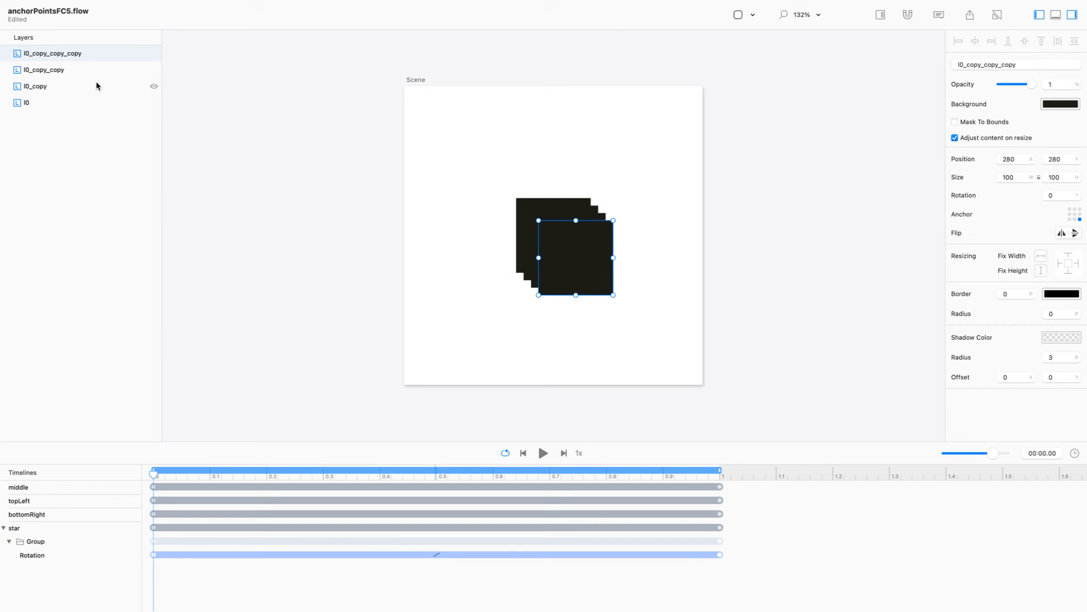
In Relative Mode, center-align all four squares horizontally and vertically in the middle of the scene, and set their anchors to the center
key(super+r)
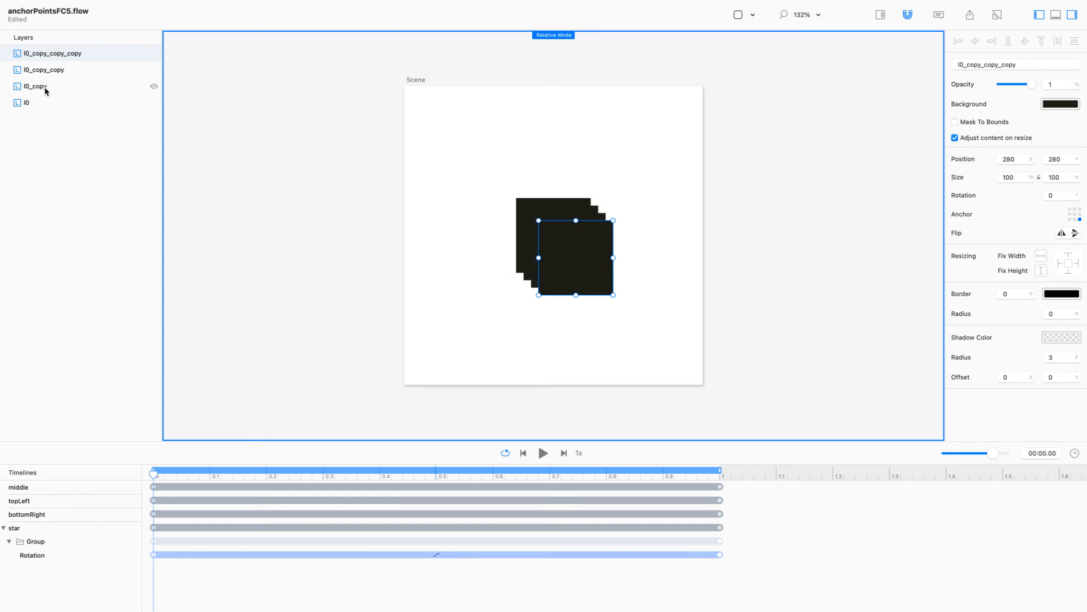
click(689, 189)
key(super+a)
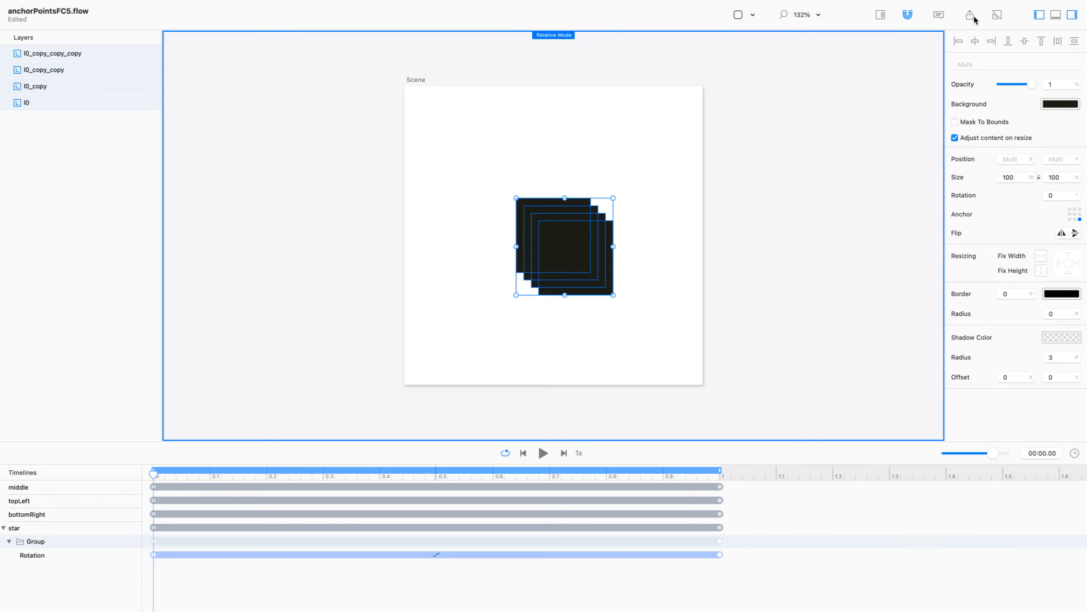
click(975, 42)
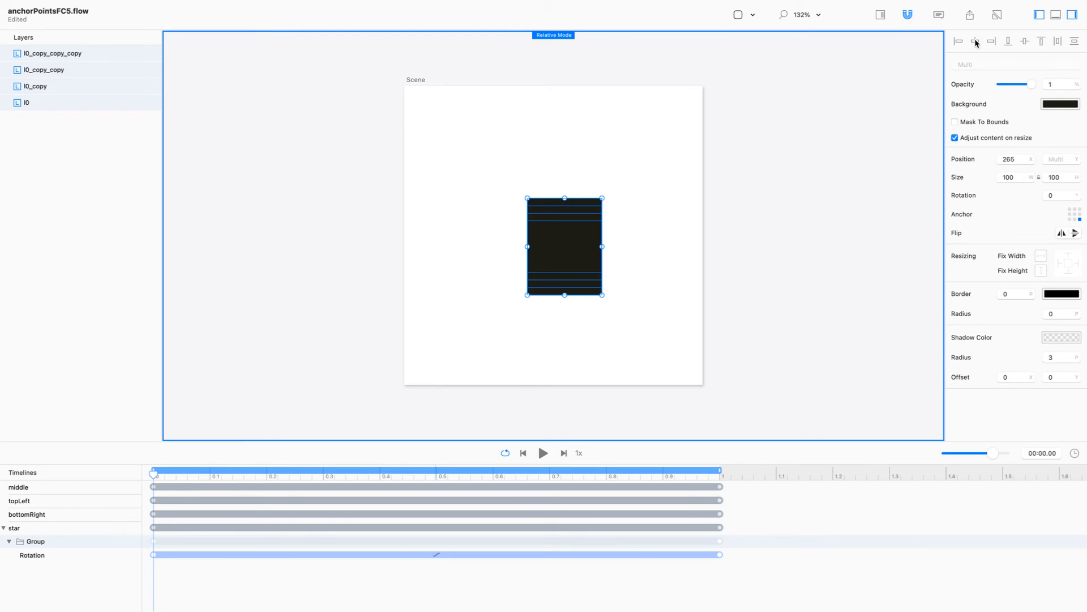
click(1025, 42)
mouse_move(578, 250)
mouse_down()
mouse_move(566, 223)
mouse_move(564, 242)
mouse_up()
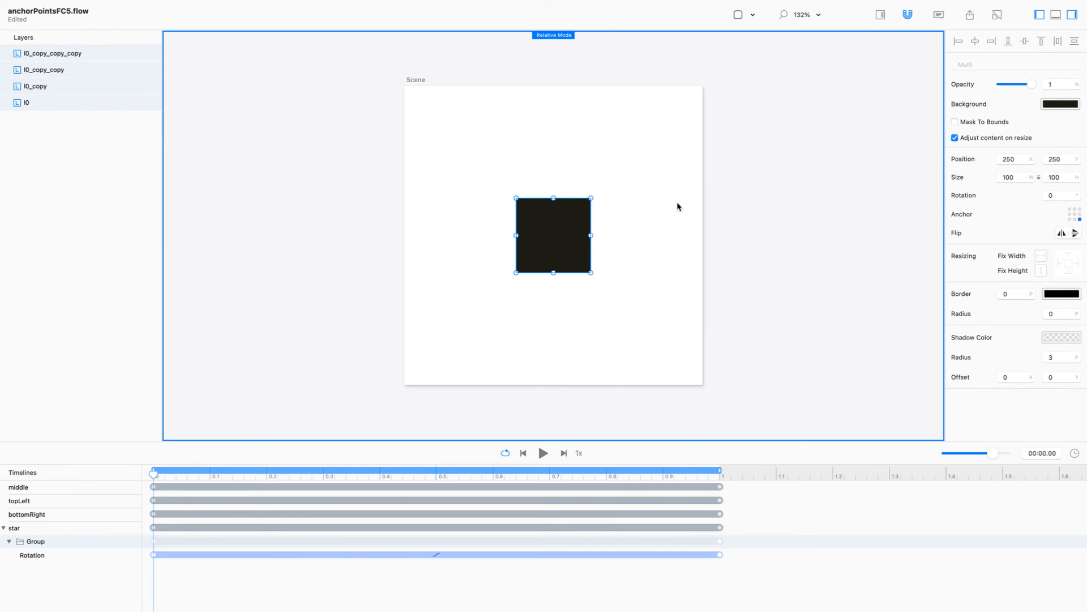
click(1076, 216)
Delete the existing rotation animation from the star timeline, and set l0's rotation to 22.5° at 1 second
click(720, 555)
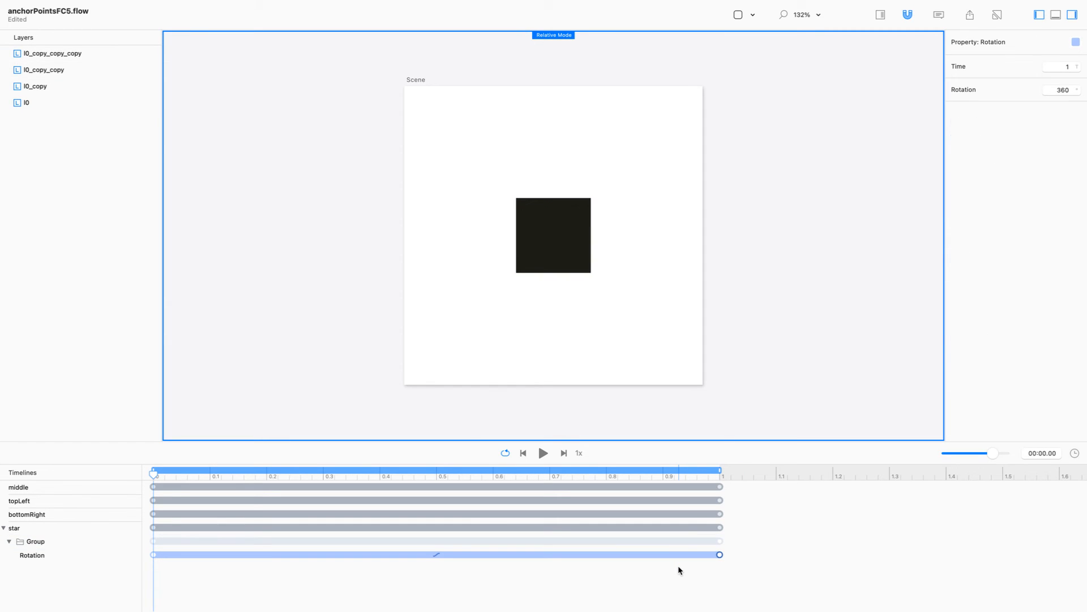
key(Delete)
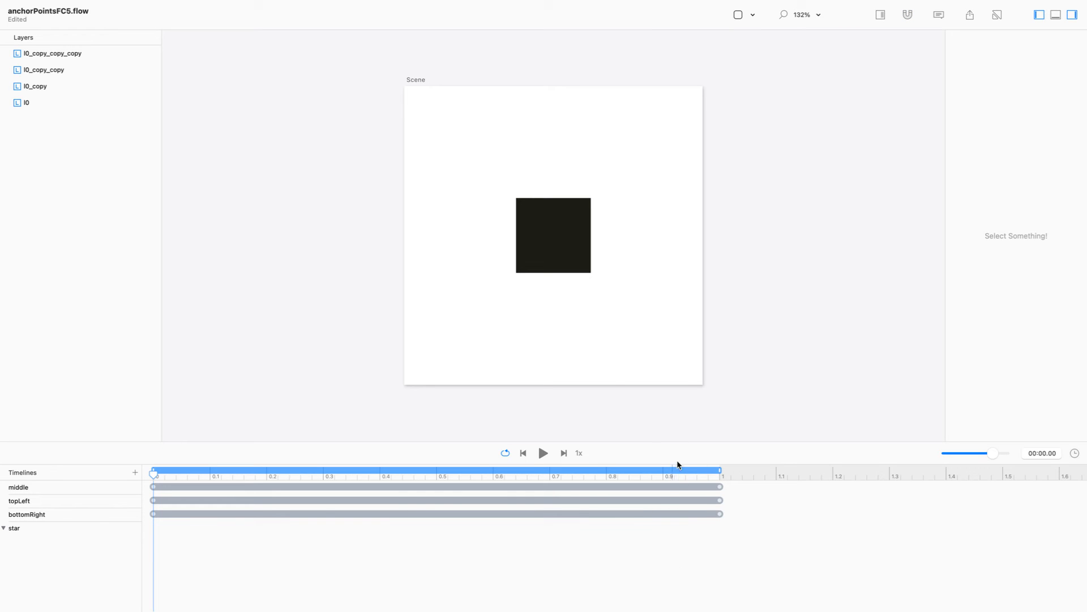
click(728, 475)
click(35, 105)
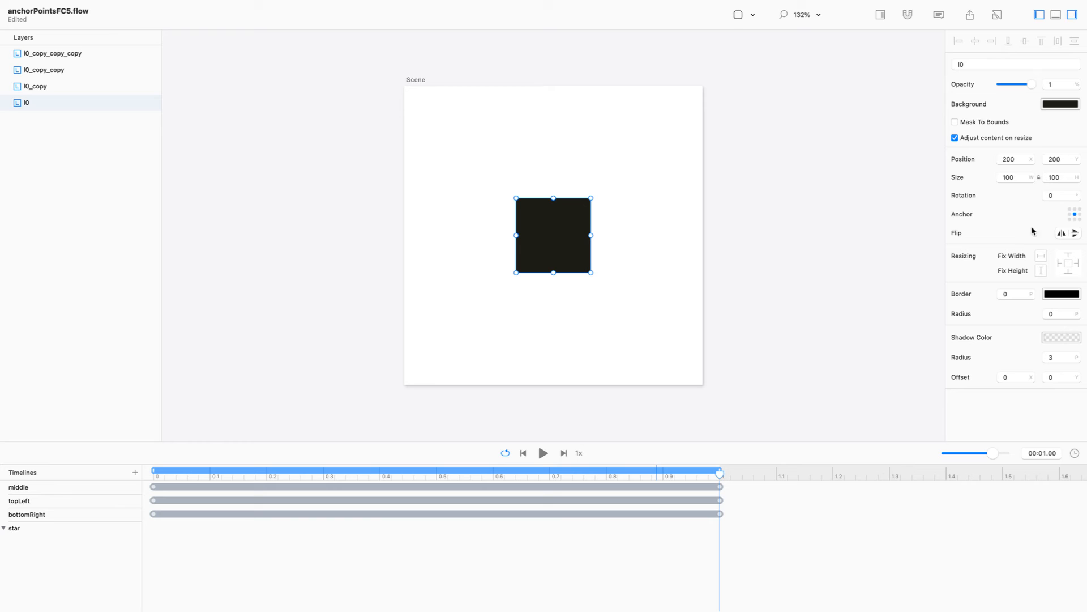
click(1055, 195)
text(22.5)
key(Return)
Set the rotation of l0_copy to 45° at 1 second
click(97, 87)
double_click(1059, 194)
text(45)
key(Return)
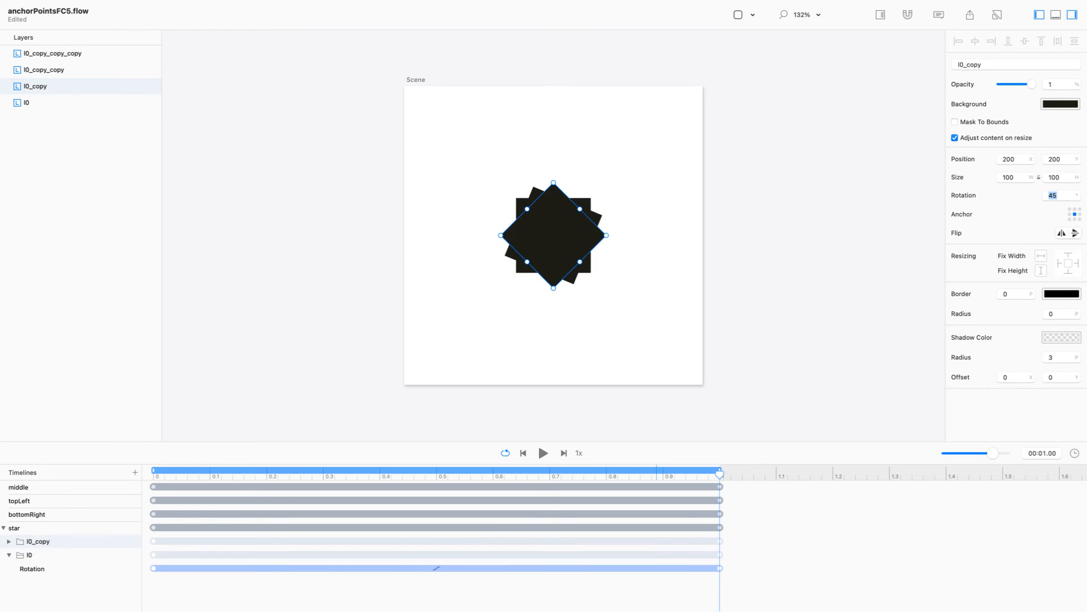
Set the rotation of l0_copy_copy to 67.2° at 1 second
click(51, 72)
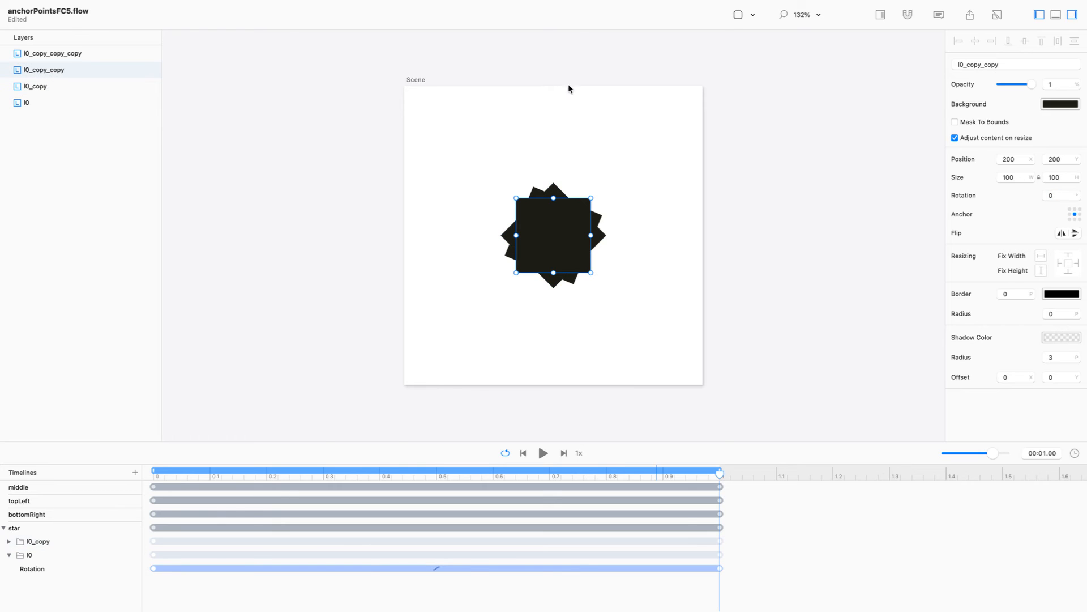
double_click(1060, 196)
text(67.2)
key(Return)
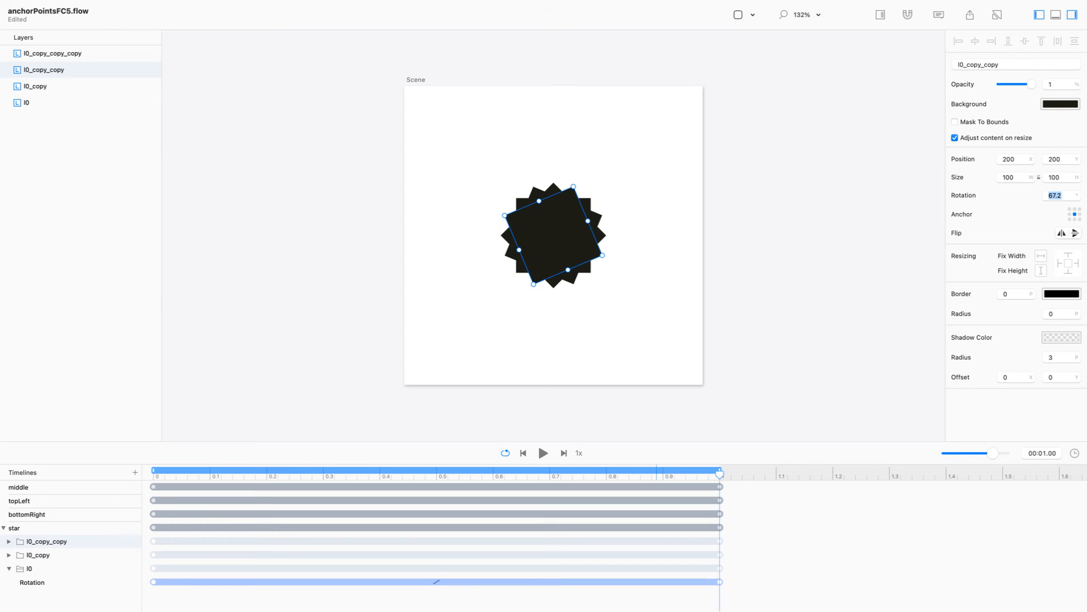
key(Right)
key(Return)
Set the rotation of l0_copy_copy_copy to 90° at 1 second
click(119, 59)
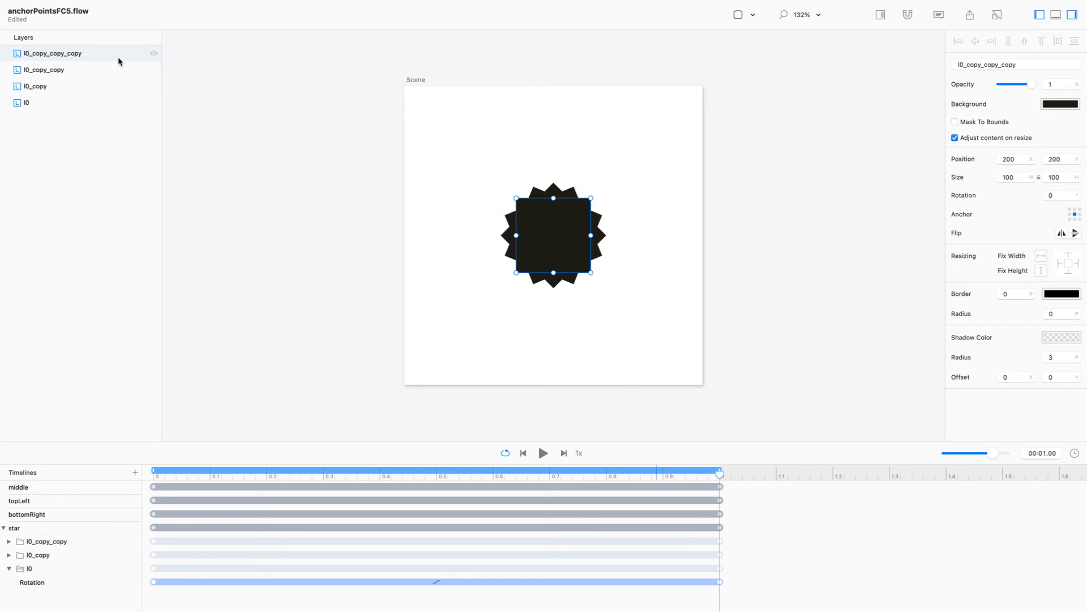
click(1062, 195)
text(90)
key(Return)
Play the star animation at normal speed, and replay it at 0.5x speed before stopping it
click(869, 178)
key(space)
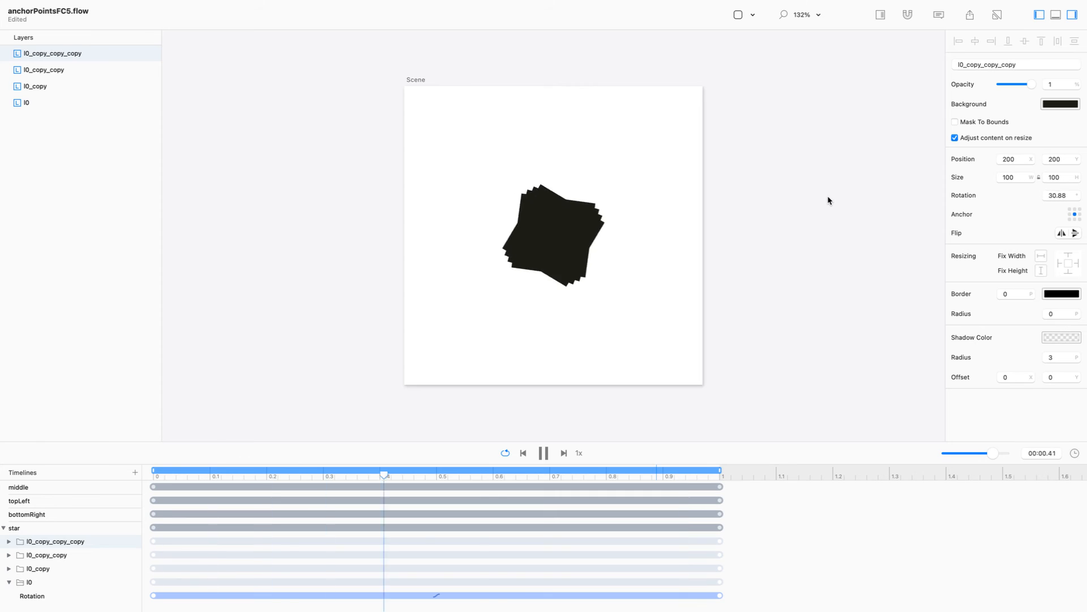
key(space)
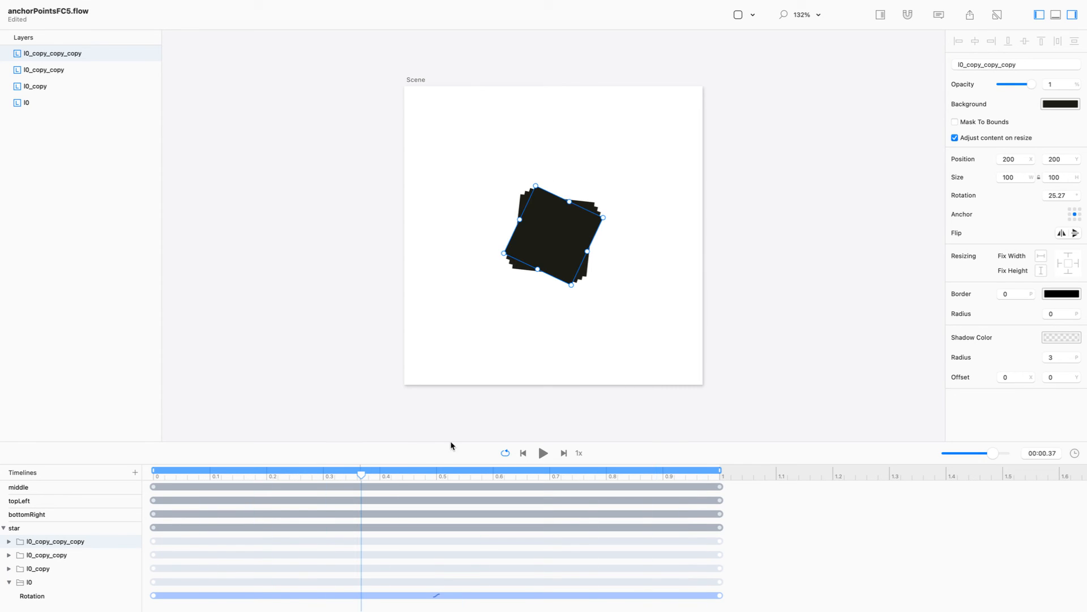
click(583, 453)
key(space)
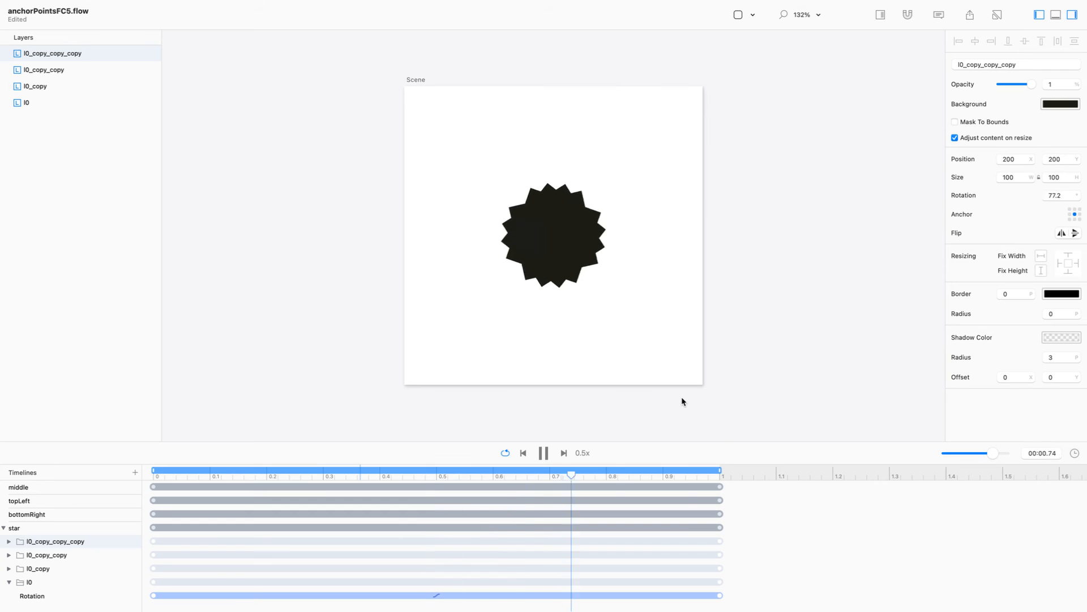
key(space)
At 0 seconds, set the size of all four stacked squares to 200 × 200 in Relative Mode
click(157, 477)
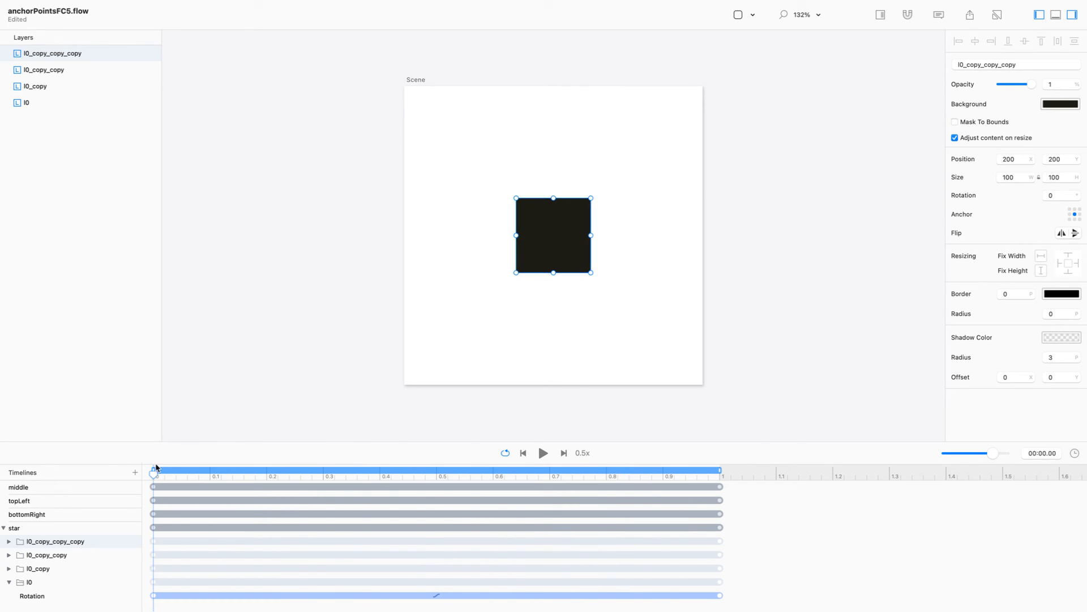
drag(646, 144, 391, 338)
key(r)
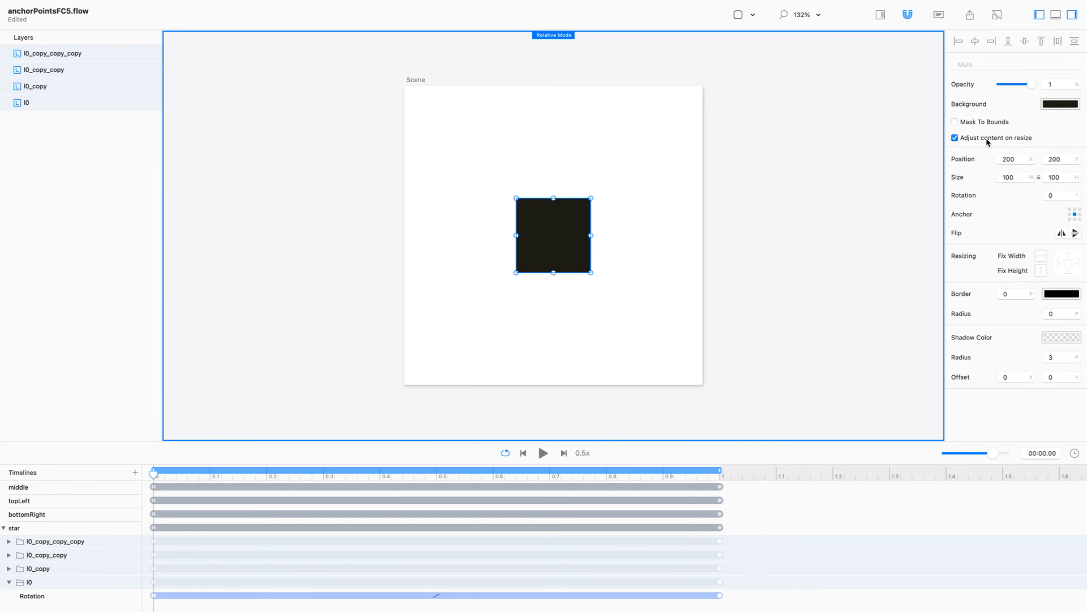
drag(1027, 180, 940, 180)
text(200)
key(Return)
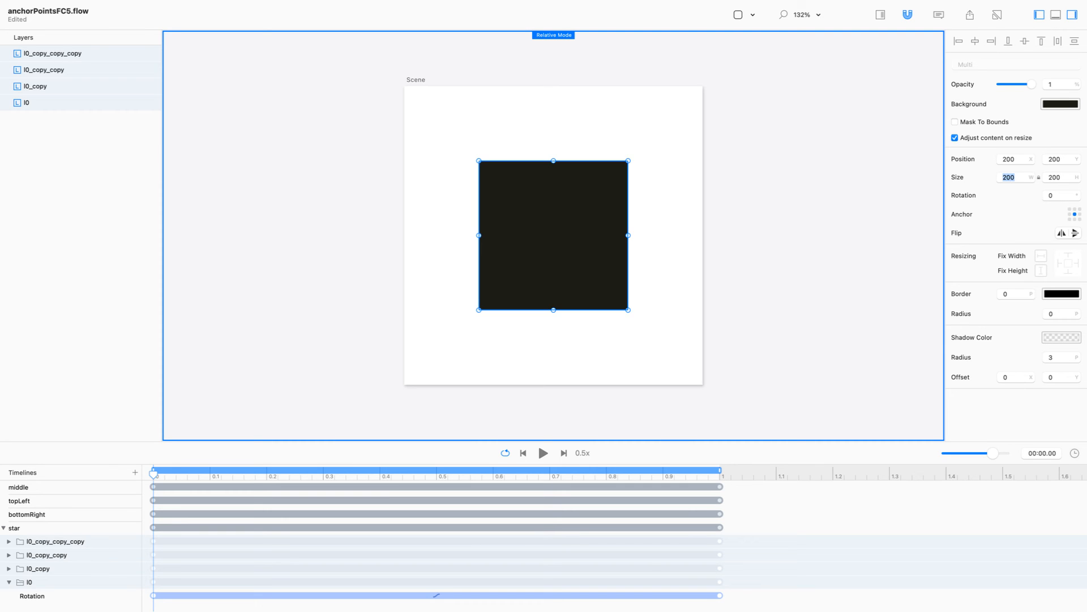
Deselect the squares, play the star animation, and scrub it to 1 second
click(748, 185)
key(space)
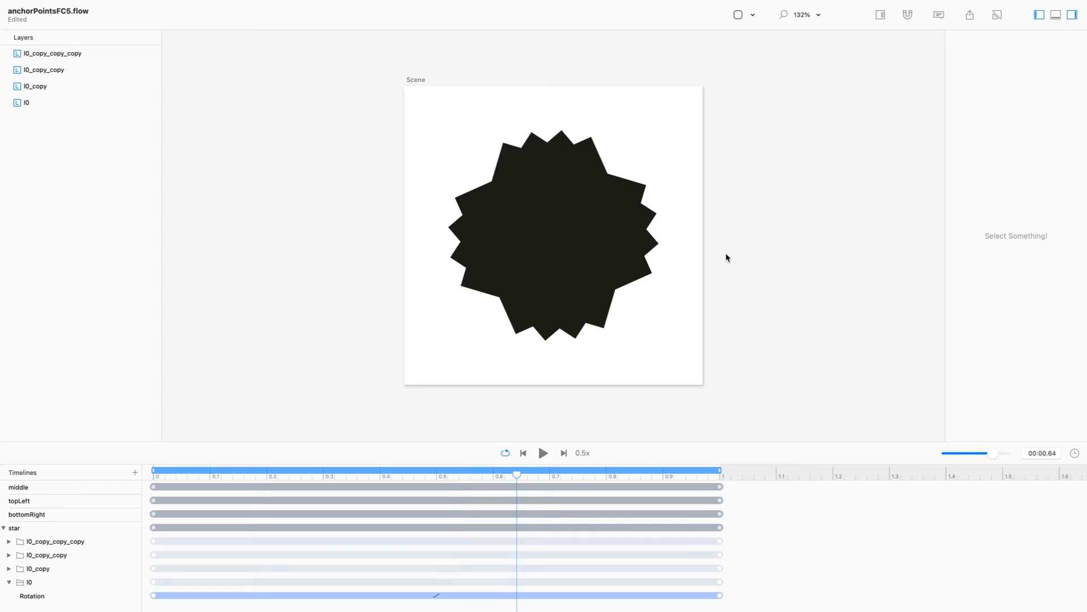
drag(698, 479, 760, 390)
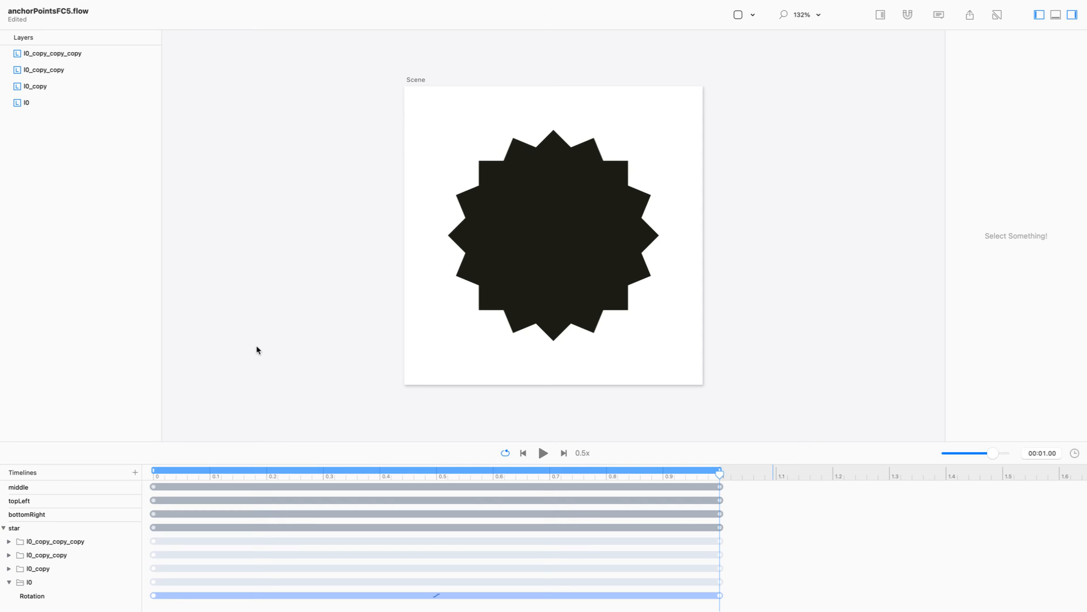
Collapse the star timeline and duplicate the bottomRight timeline
click(4, 527)
click(56, 502)
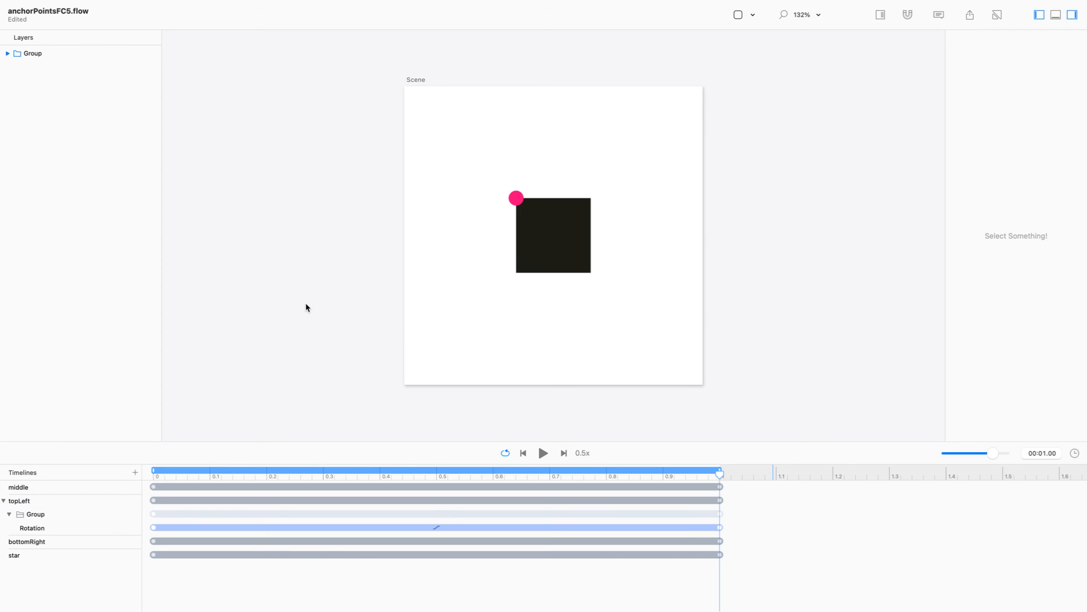
click(63, 543)
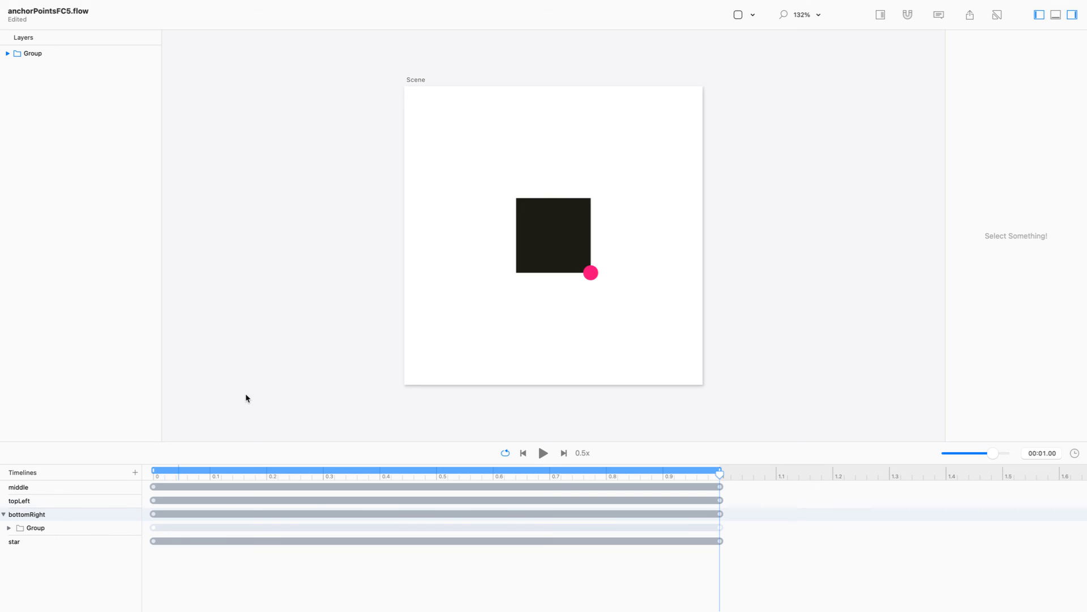
right_click(87, 517)
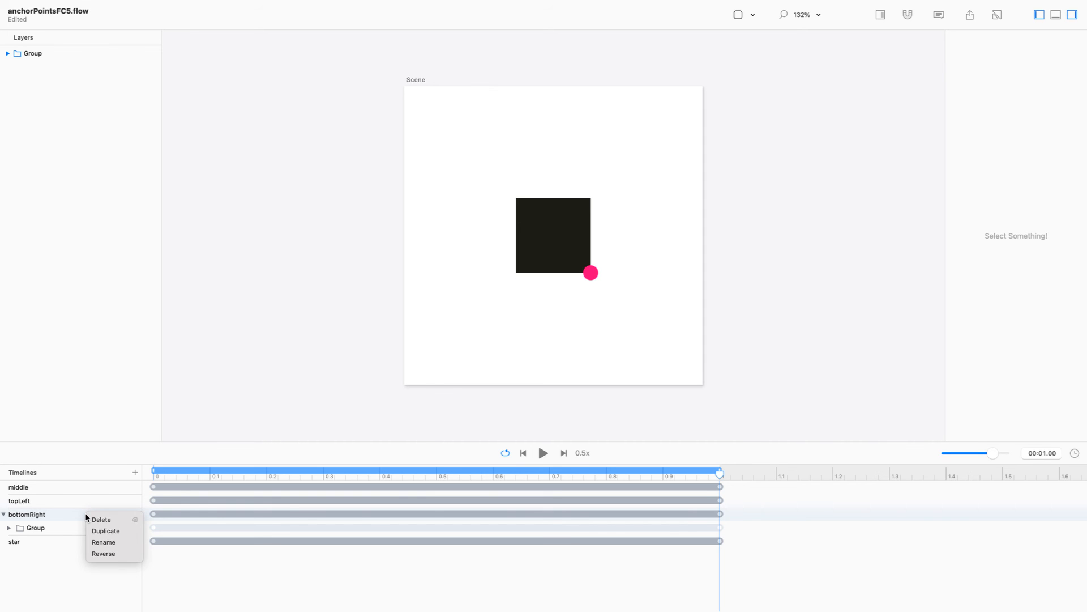
click(110, 531)
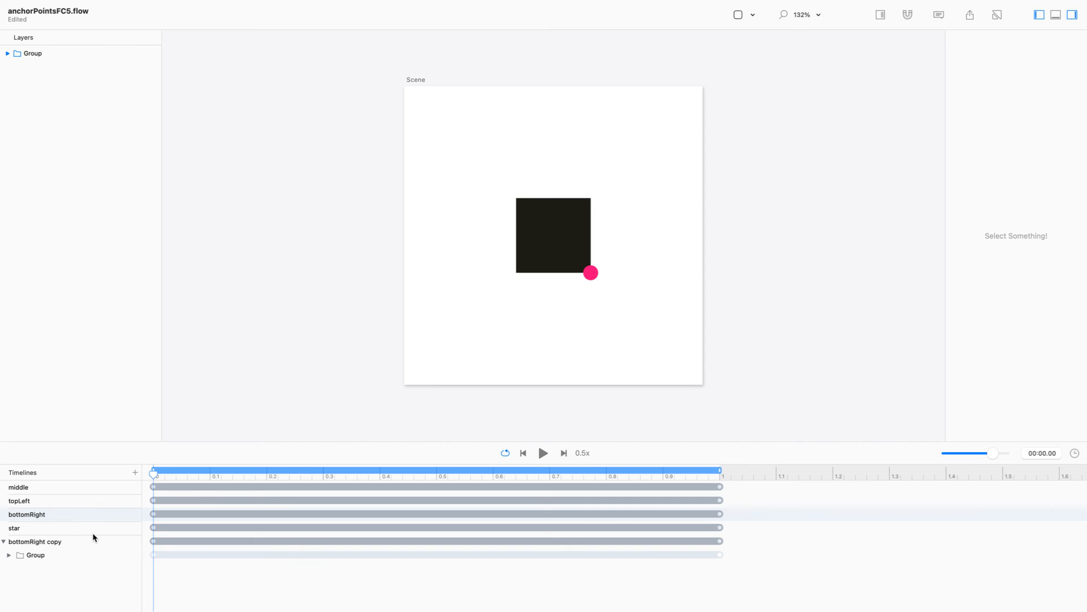
Rename the duplicated timeline as animatedAnchorPoint
double_click(34, 542)
click(34, 542)
key(super+a)
text(animate)
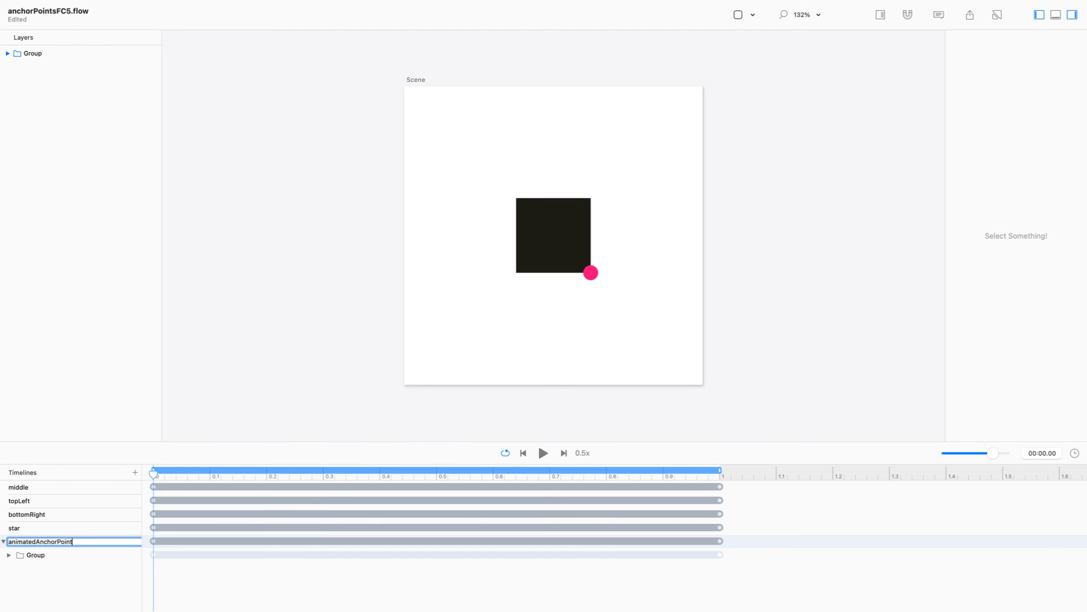
key(Return)
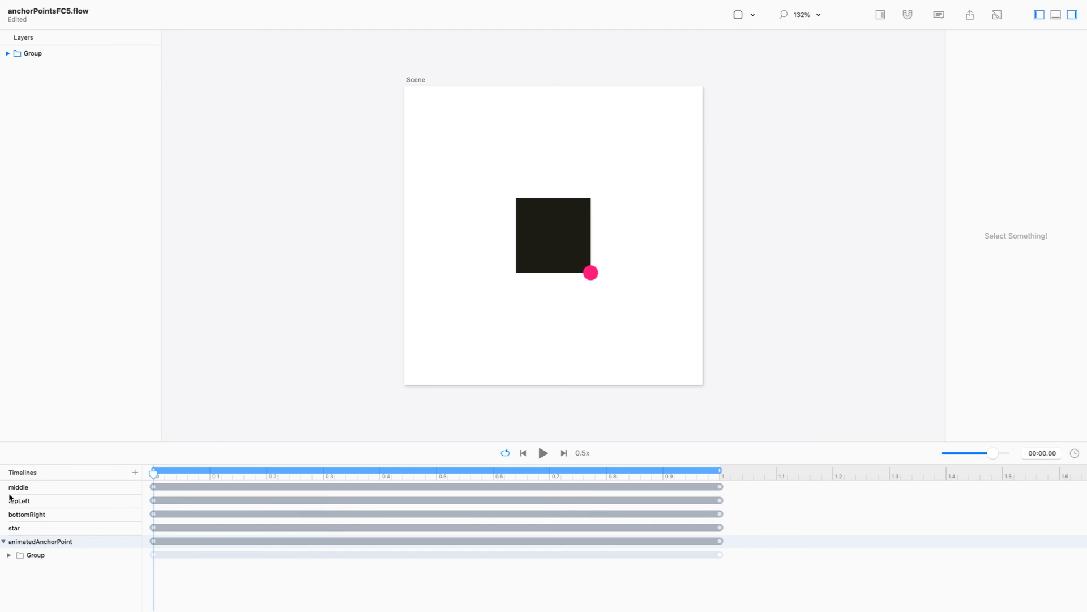
At 1 second, move the pink anchorPoint circle to the square's upper-left corner at position 0, 0
click(9, 555)
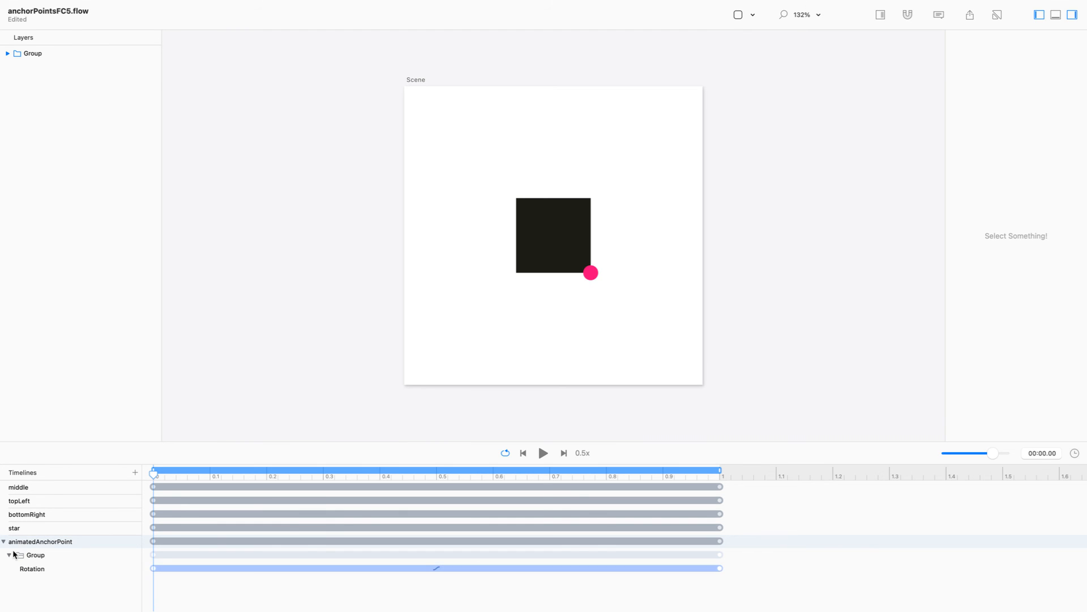
drag(453, 474, 73, 442)
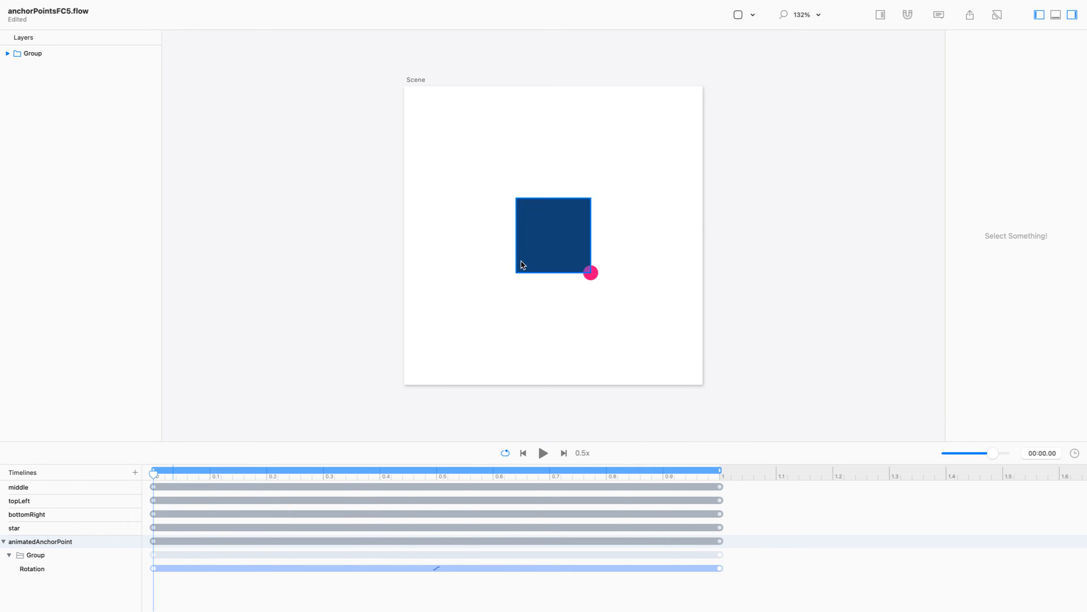
drag(151, 474, 774, 481)
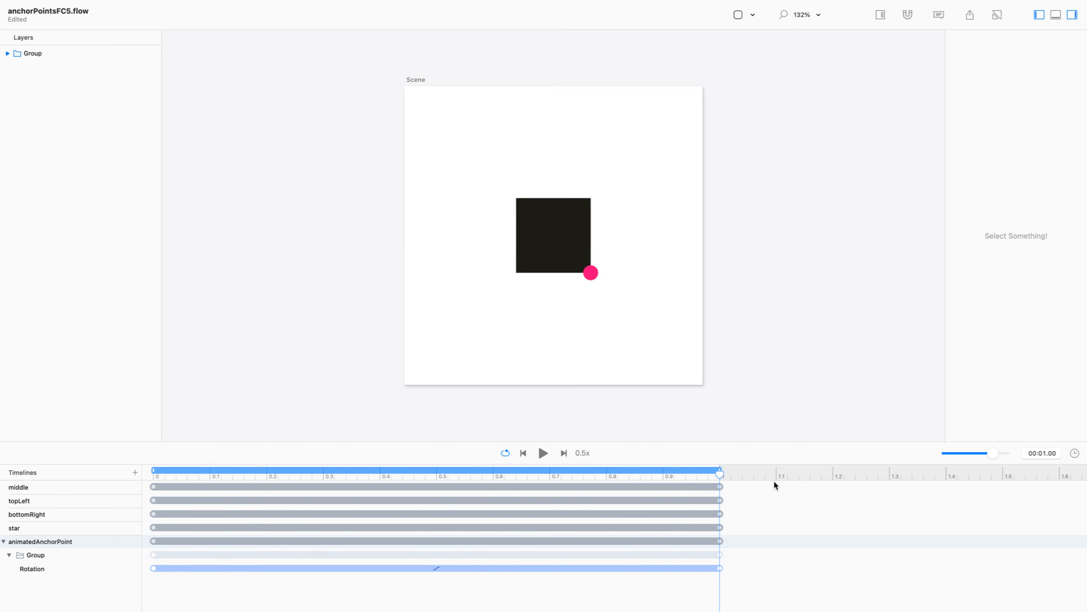
click(574, 253)
click(592, 277)
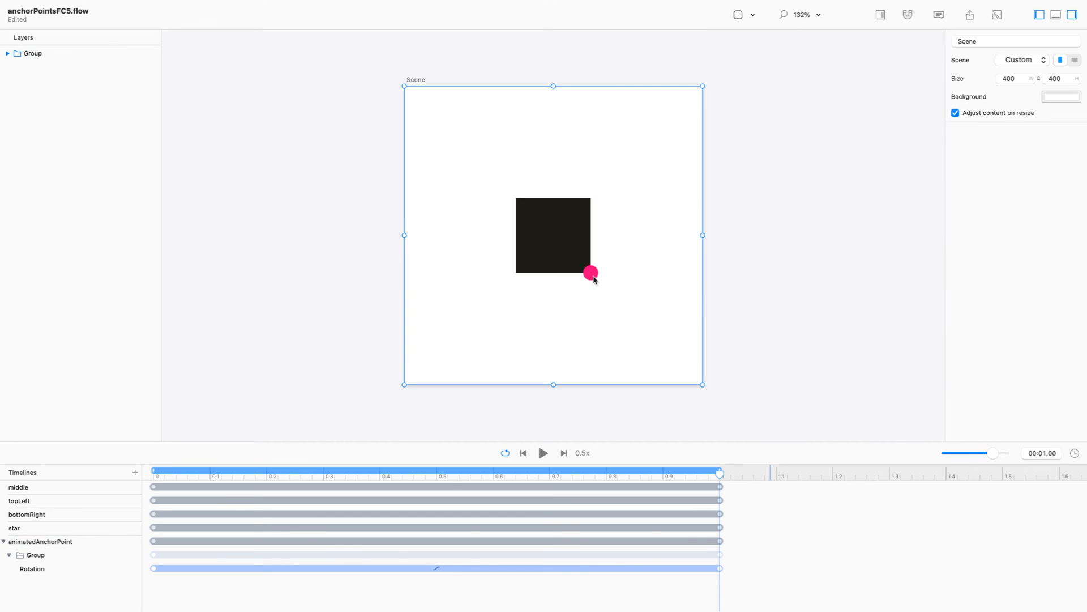
click(592, 277)
drag(592, 277, 517, 201)
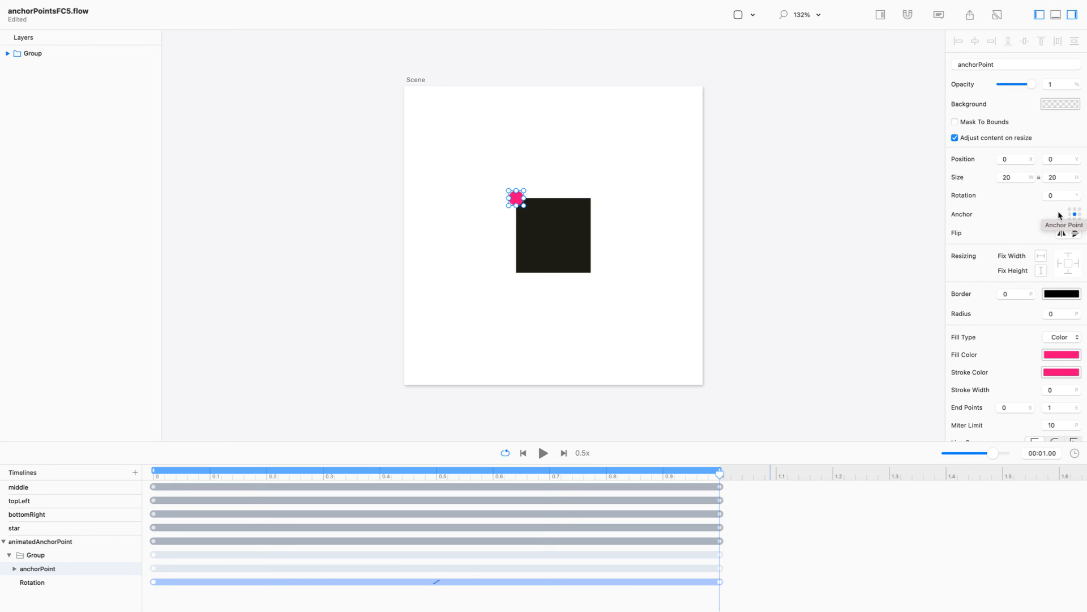
At 1 second, set the Group's anchor to its upper-left corner and expand the anchorPoint layer's keyframes
click(55, 57)
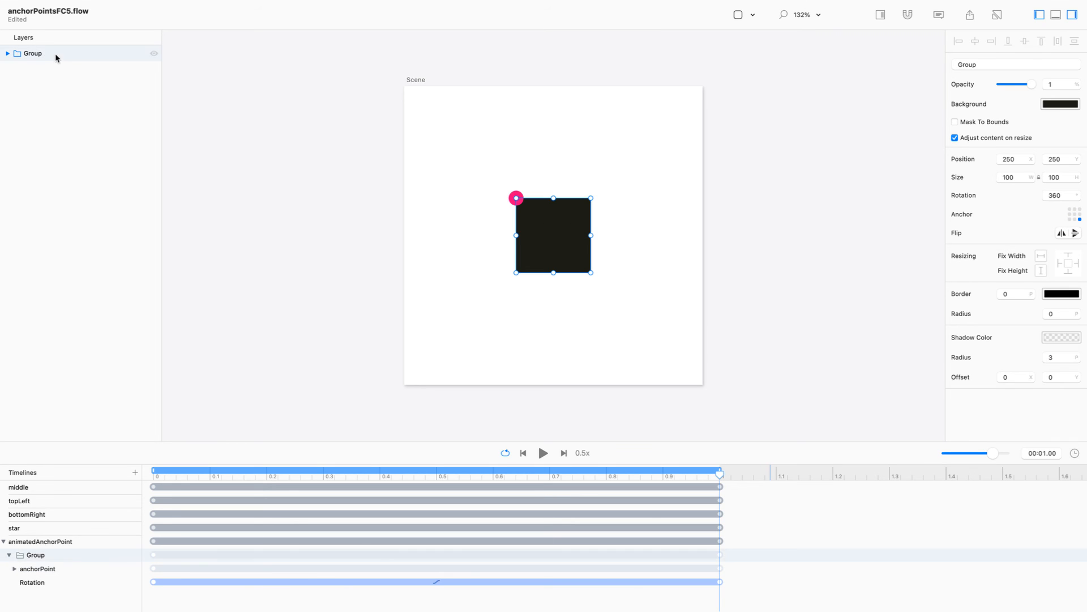
click(1069, 209)
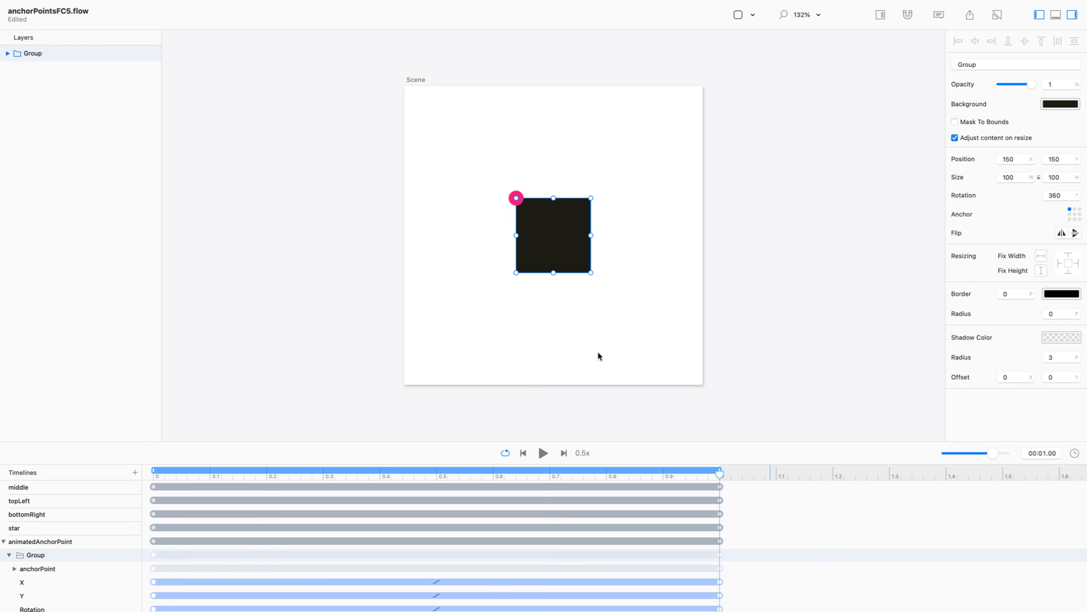
click(15, 569)
Play the animatedAnchorPoint animation, enlarge the timeline area to show all its properties, and scrub through to 1 second
click(543, 453)
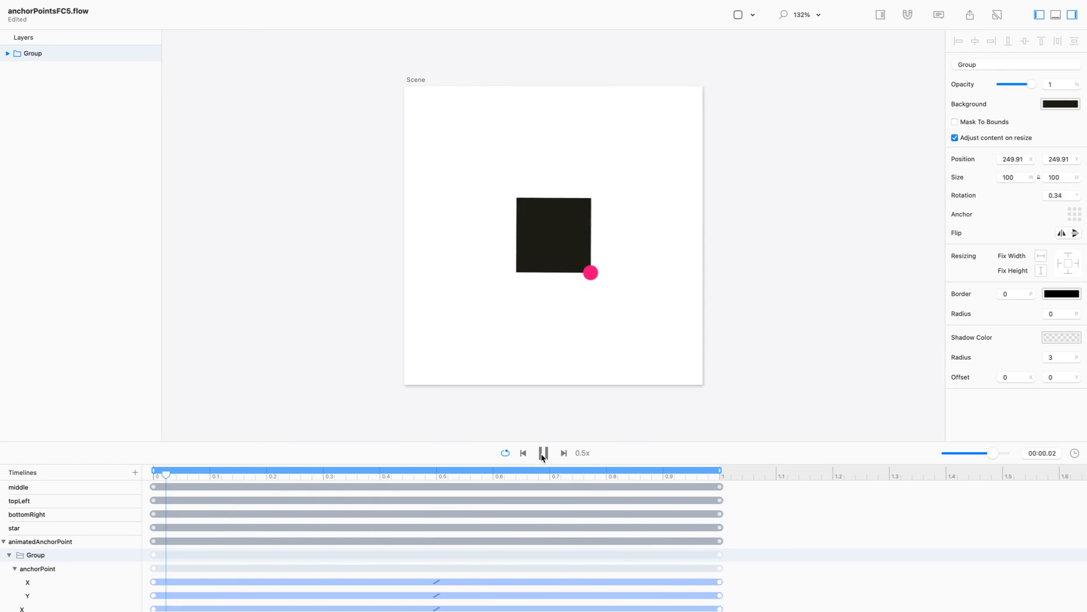
key(space)
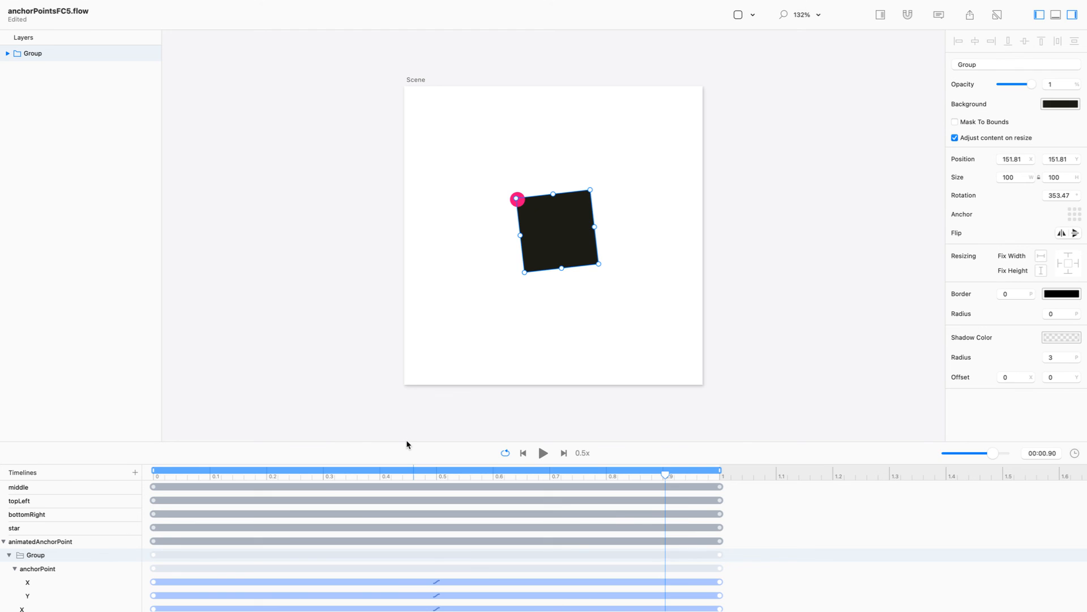
drag(405, 444, 399, 360)
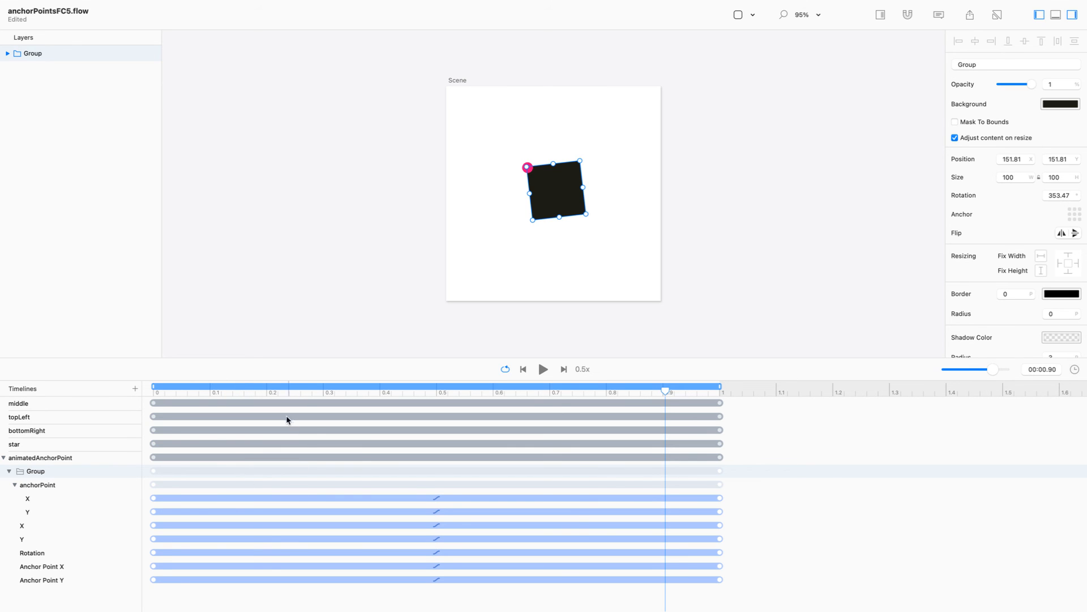
click(271, 392)
drag(248, 394, 808, 384)
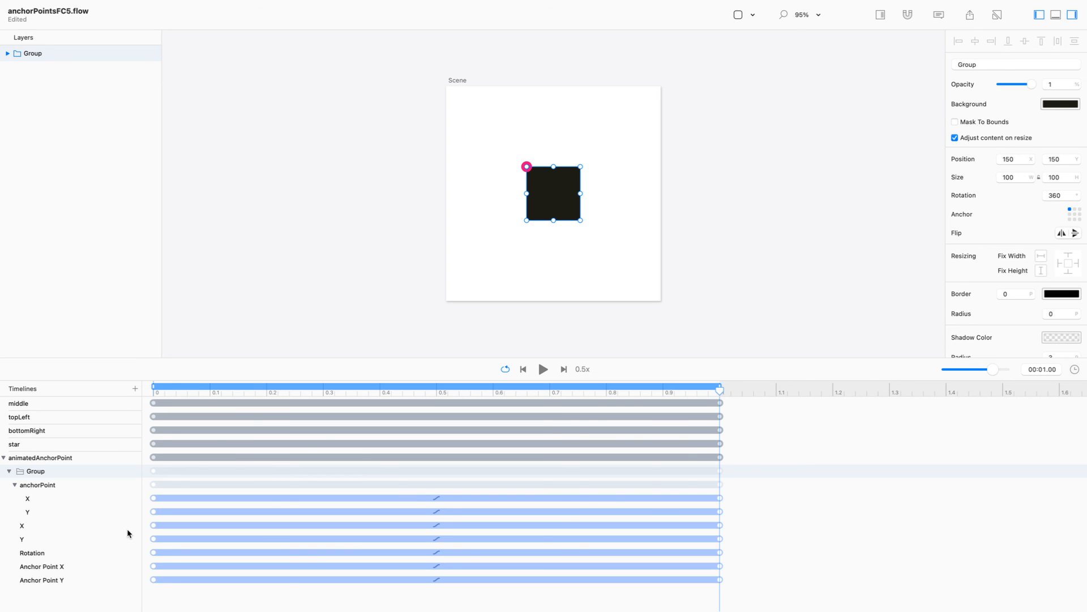
Deselect the group, enlarge the canvas area, and replay the animation
click(268, 234)
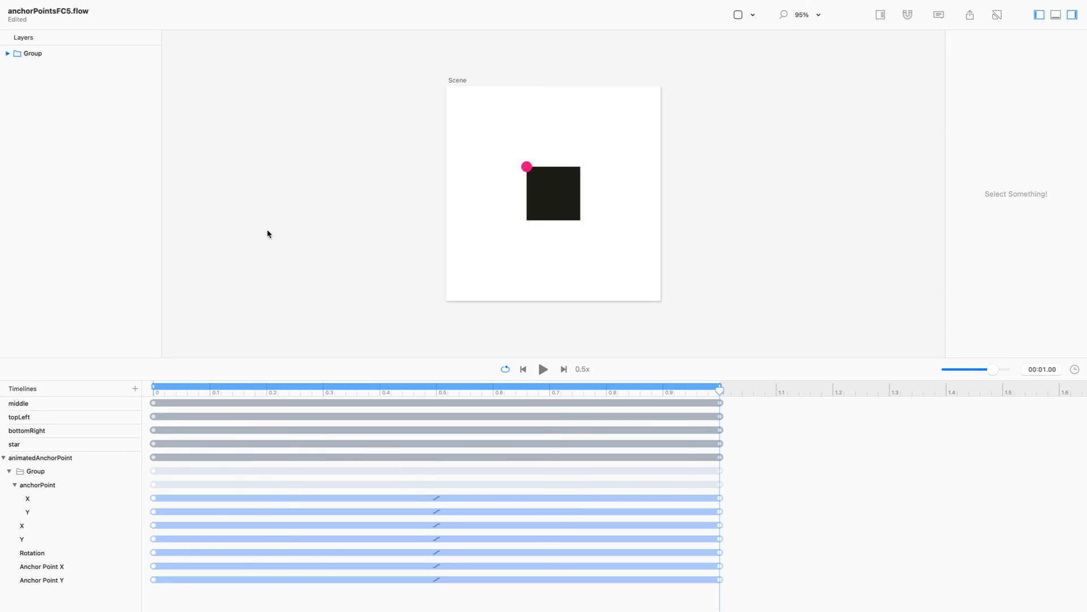
drag(622, 362, 641, 537)
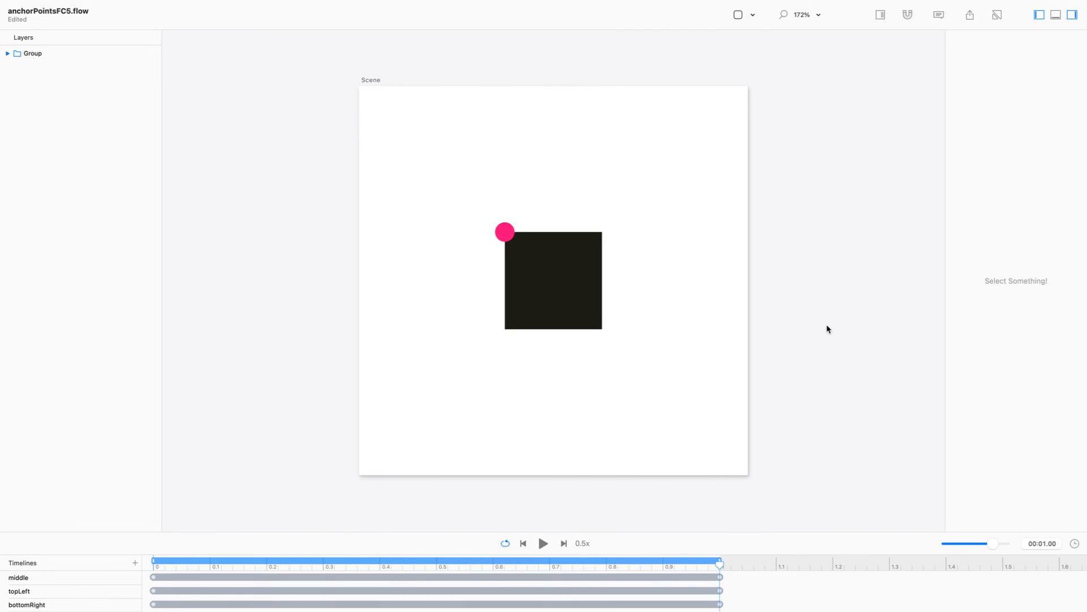
key(space)
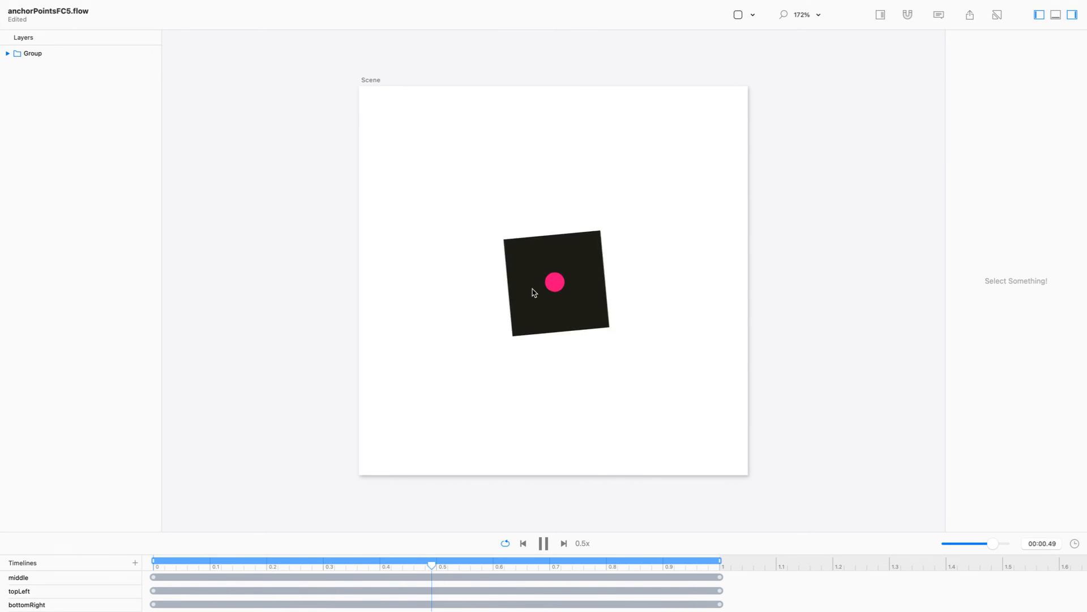
Hide the anchorPoint layer inside the Group, stop playback, and scrub the animation to 1 second
click(8, 53)
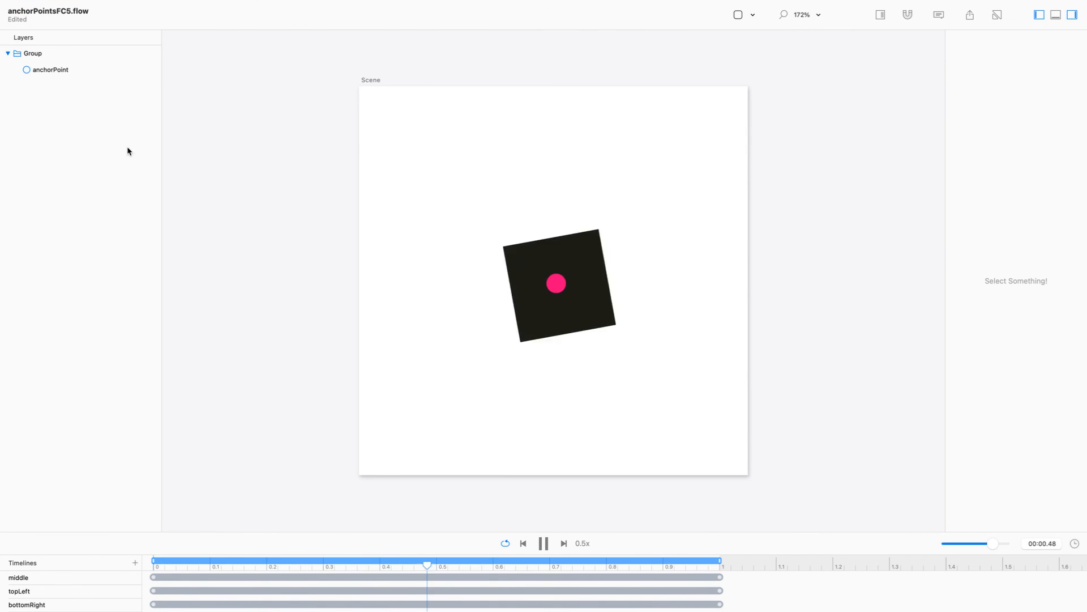
click(153, 70)
key(space)
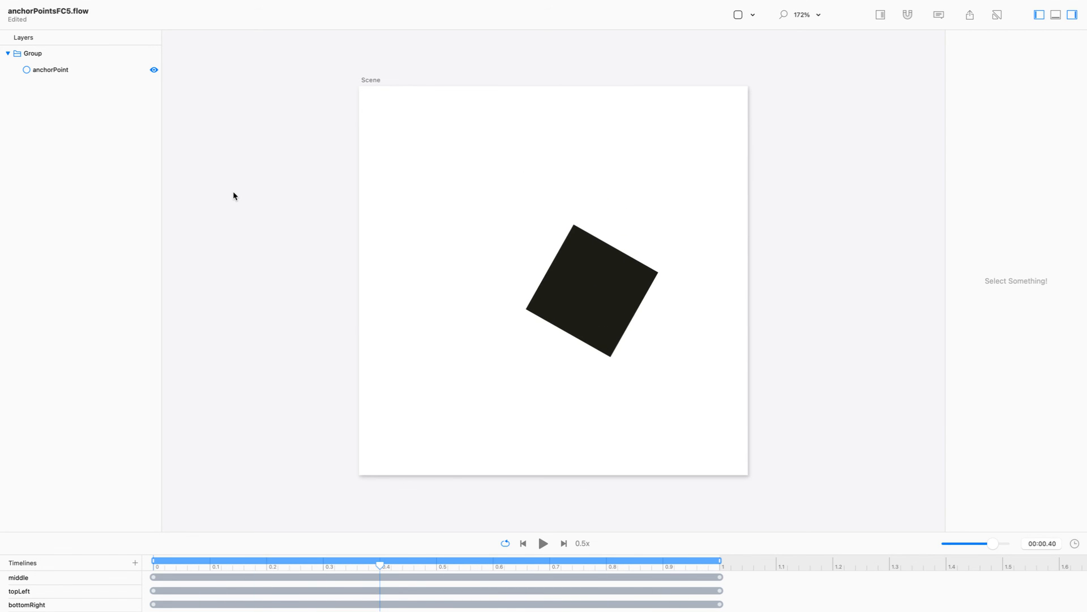
drag(381, 564, 740, 566)
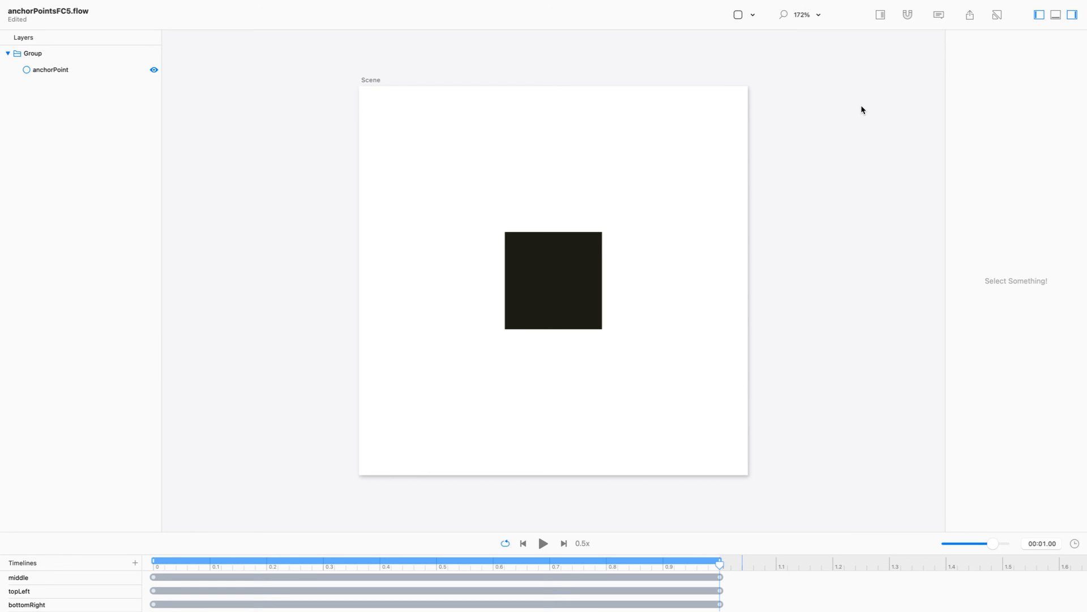
key(super+Tab)
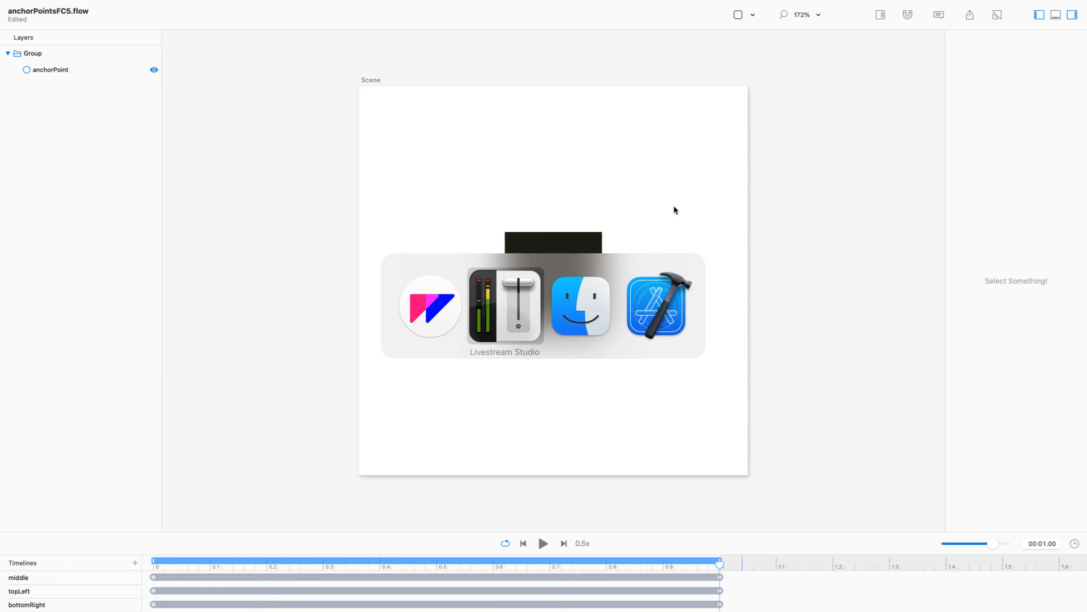